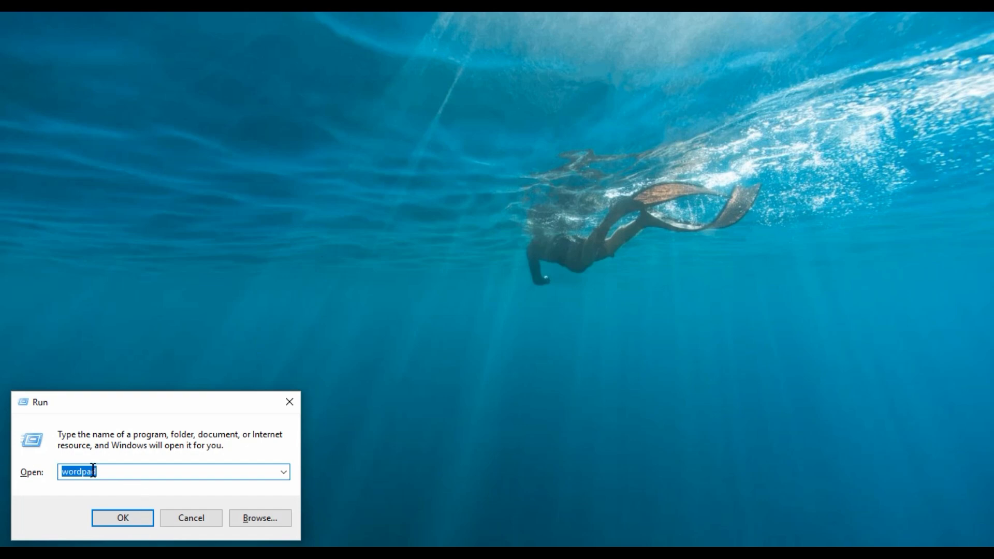
- Launch WordPad with the Run command "wordpad" and minimize its window
left_click(104, 469)
left_click(126, 522)
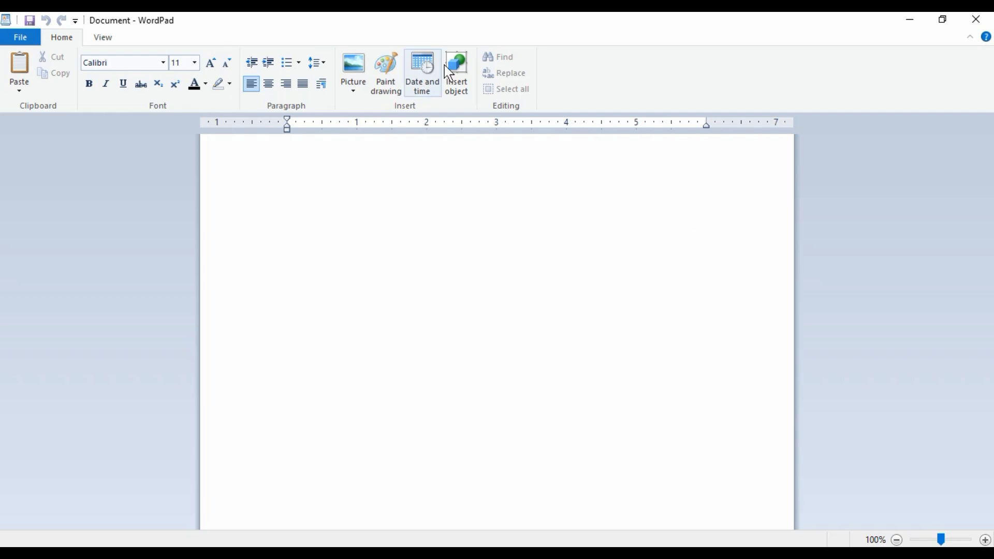
left_click(919, 19)
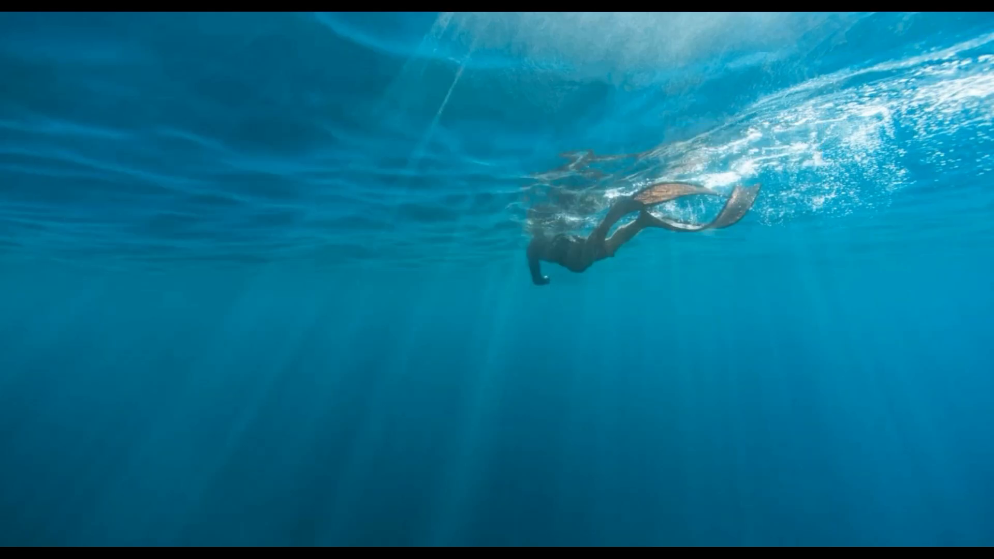
- Locate WordPad under Windows Accessories among the installed programs without launching it
key("super")
scroll(85, 368, "down", 10)
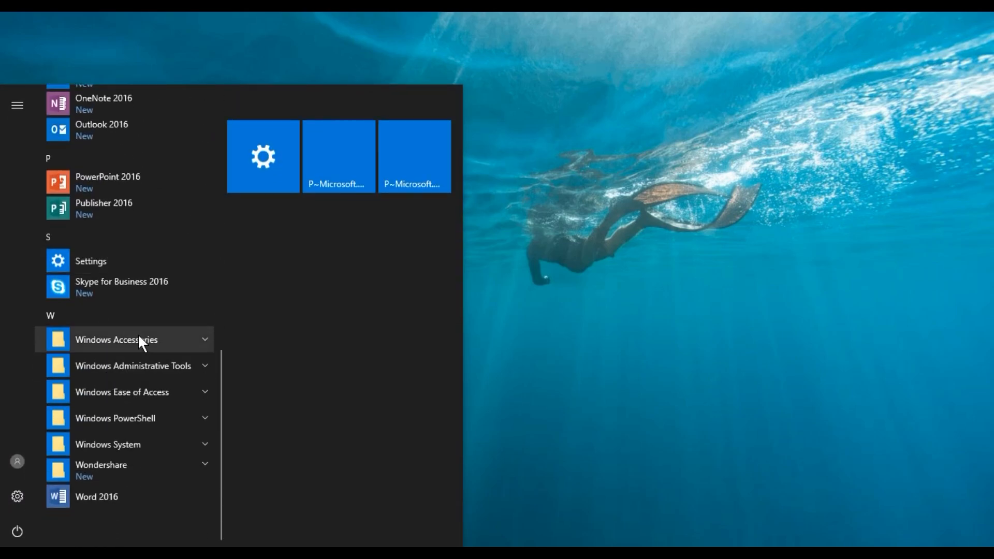
left_click(140, 341)
scroll(166, 419, "down", 3)
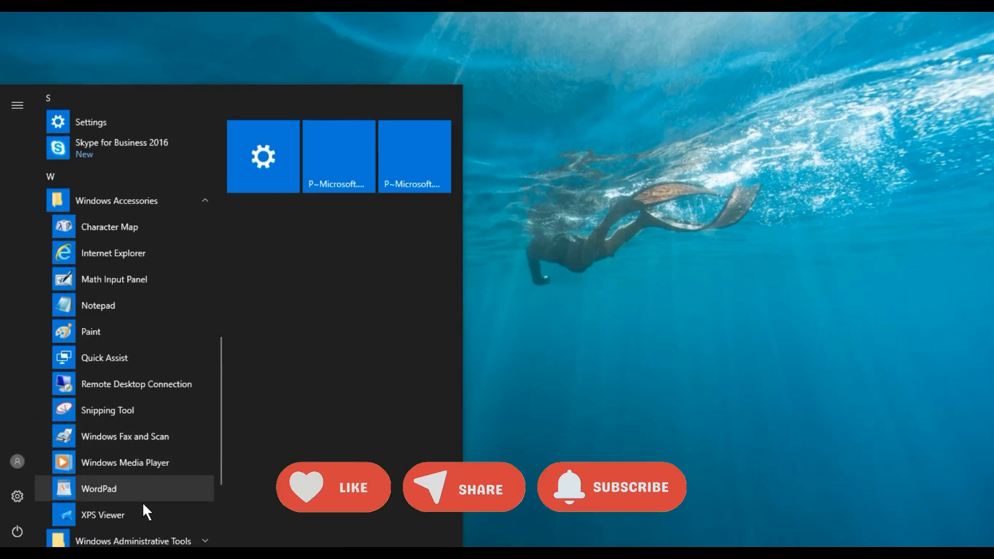
left_click(514, 236)
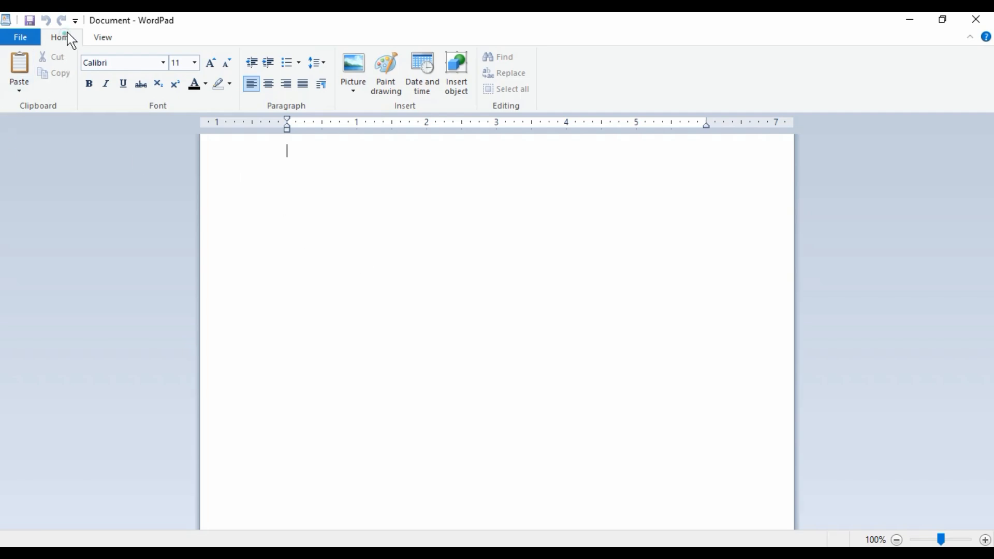
- Examine WordPad's view options, its file commands and the formats offered for saving a copy of the document
left_click(86, 40)
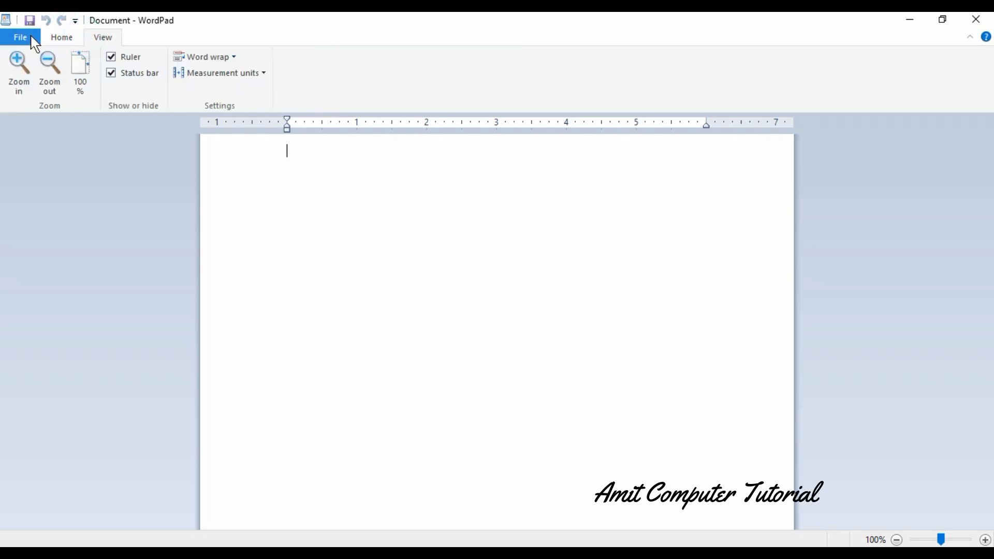
left_click(34, 40)
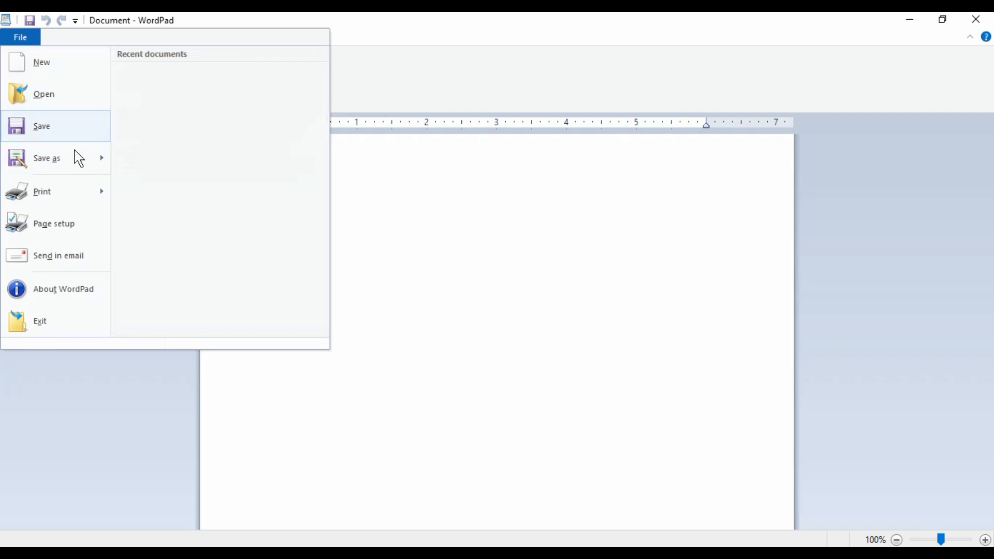
left_click(38, 65)
left_click(16, 36)
mouse_move(42, 150)
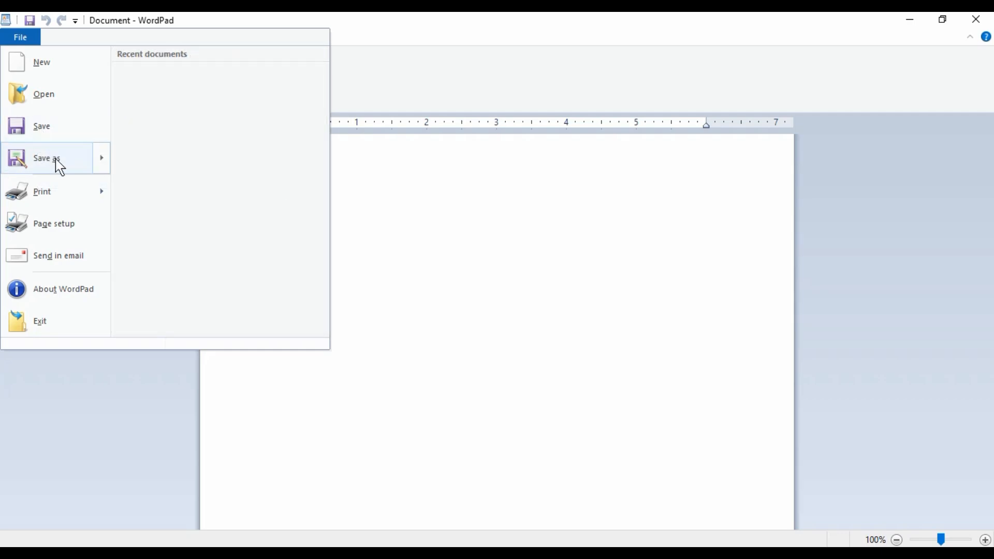
mouse_move(59, 167)
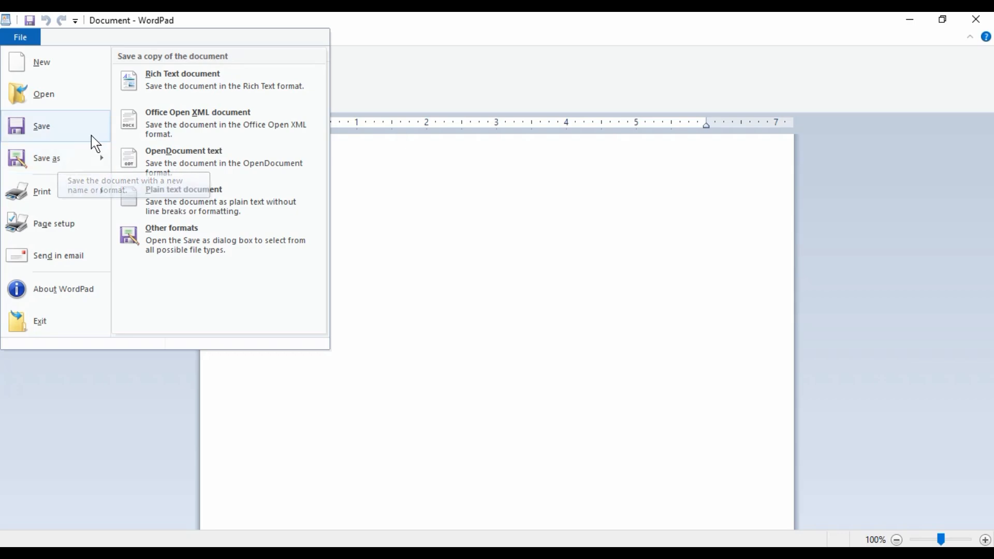
left_click(393, 185)
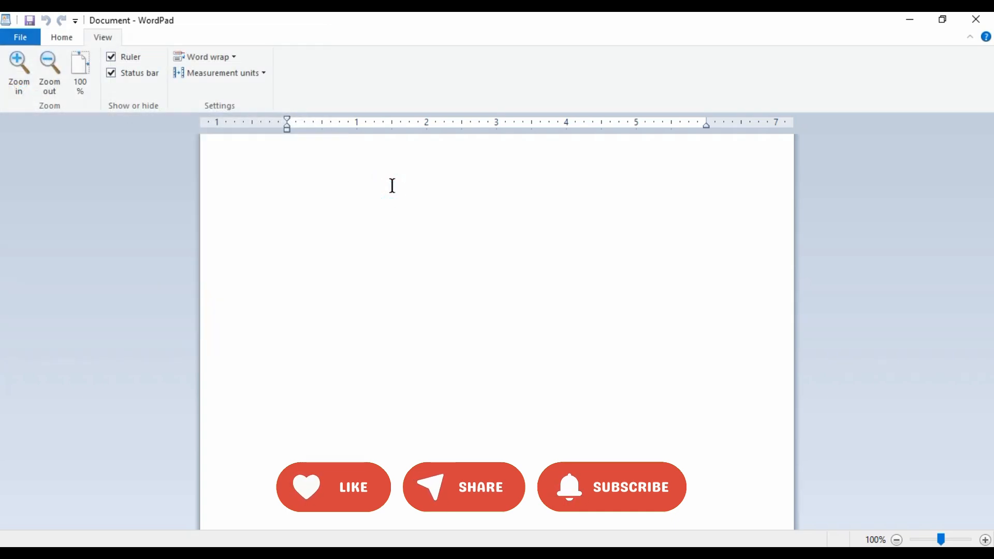
- Set the font to Arial Rounded MT Bold and the font size to 28 in the blank document
left_click(62, 38)
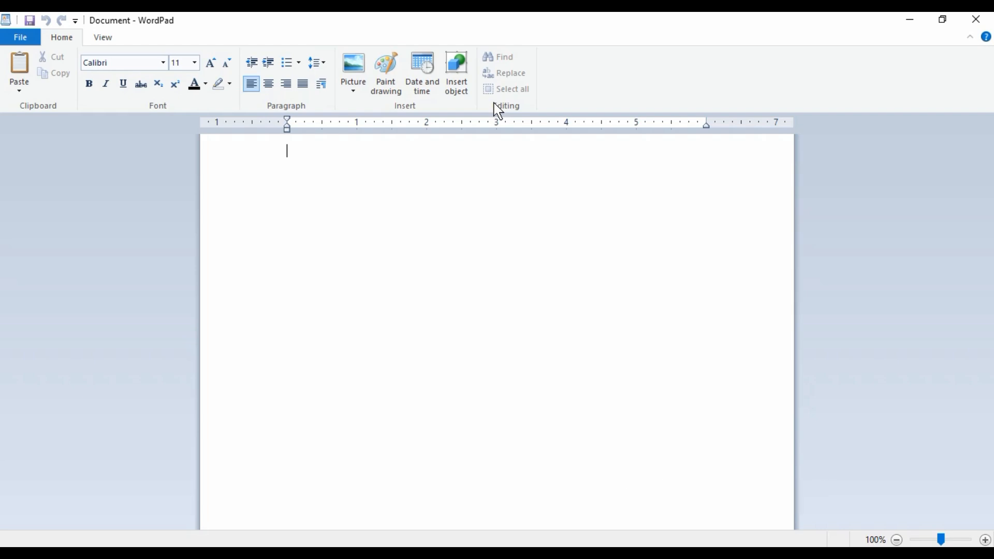
left_click(163, 62)
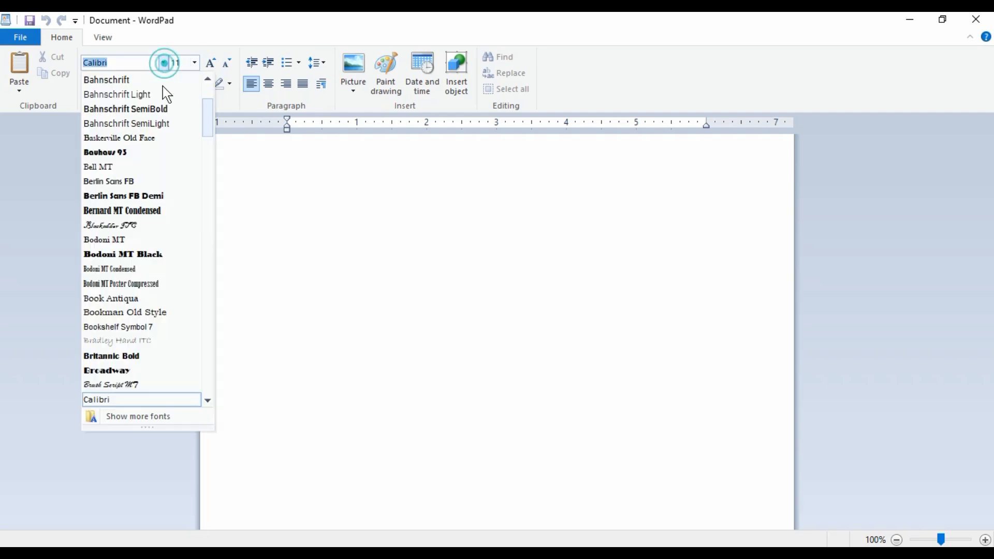
scroll(138, 215, "up", 3)
scroll(138, 215, "down", 5)
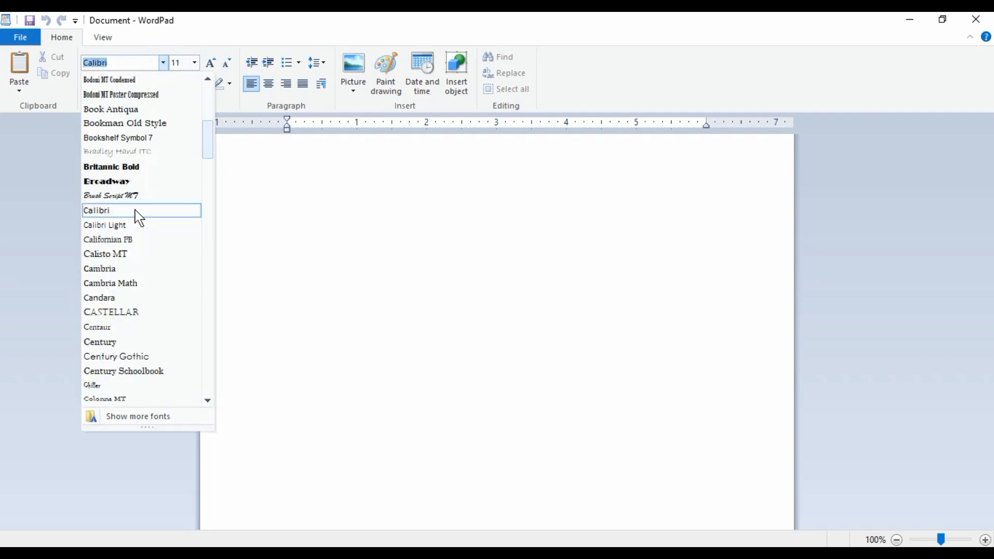
scroll(137, 215, "up", 5)
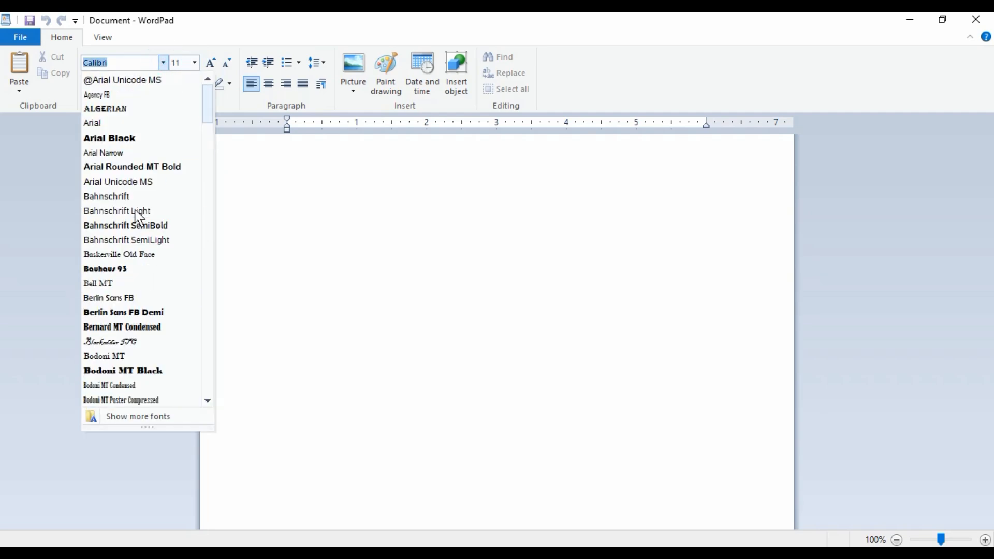
left_click(137, 169)
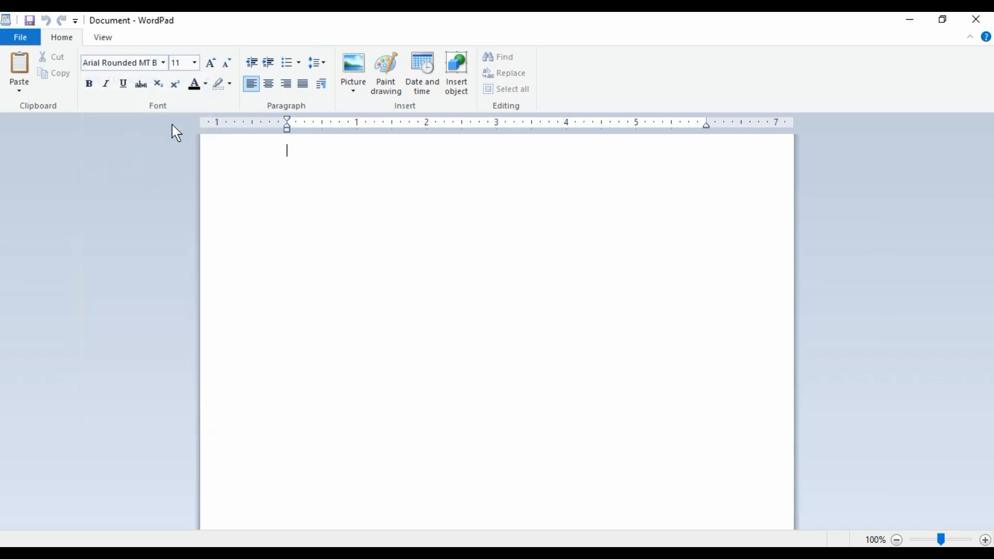
left_click(195, 62)
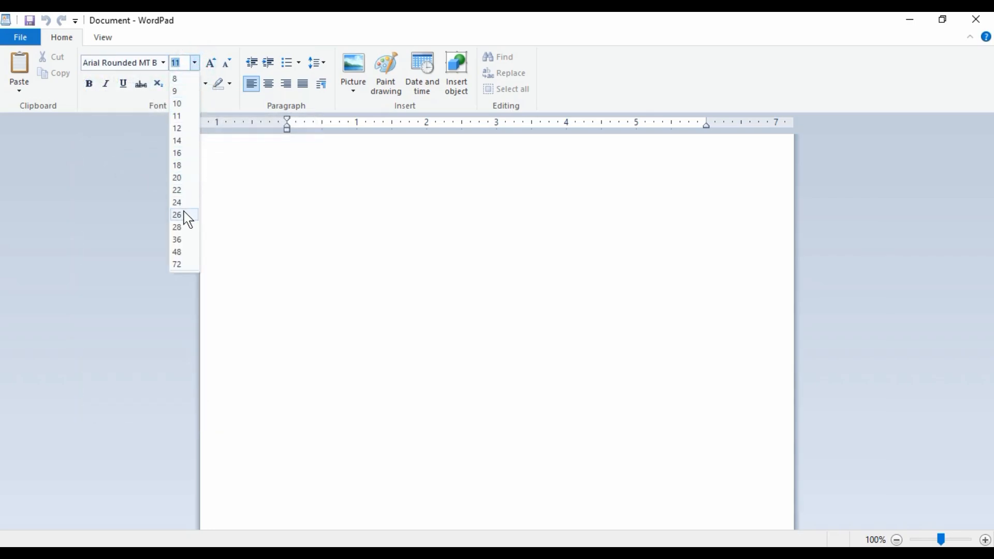
left_click(183, 226)
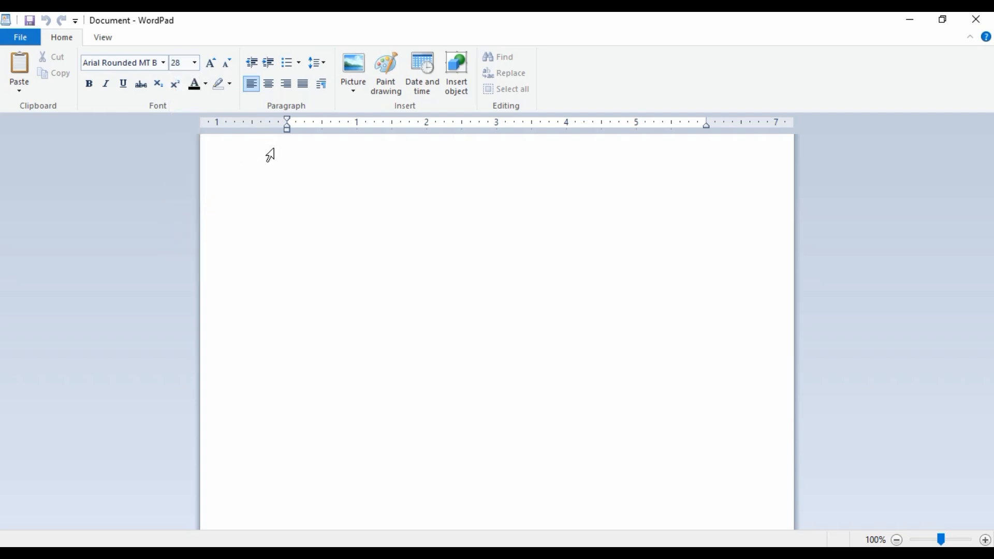
- Enter the practice paragraph running from "As I sit in my room late at night" to "weaknesses are when typing."
type("As I sit in my room late at night, staring at the computer screen, I decide it would be a good idea to create this text. There isn't much meaning to it, other than to get some simple practice. A lot of the texts that have been created are rather short, and don't give a good representation of actual typing speed and accuracy. They lack the length to gauge where your strengths and weaknesses are when typing.")
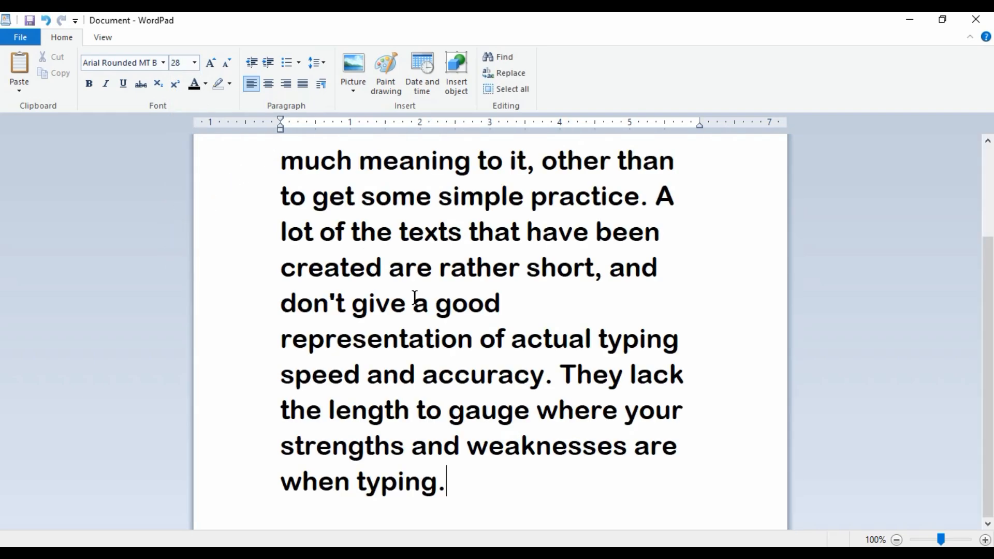
scroll(442, 311, "up", 2)
scroll(462, 300, "down", 2)
scroll(464, 302, "up", 2)
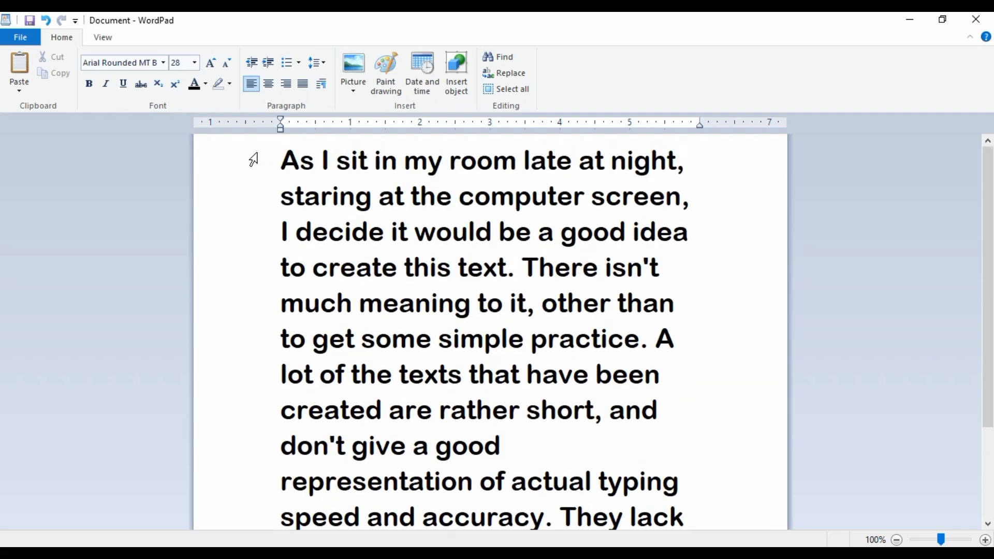
- Select the whole paragraph and toggle bold on and off repeatedly, ending with bold off
left_click_drag(281, 158, 450, 513)
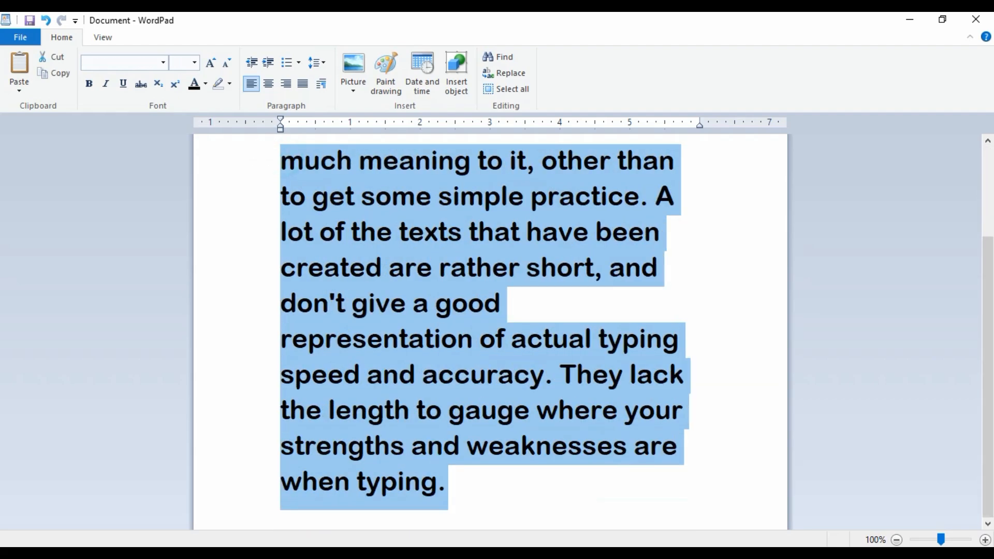
scroll(477, 444, "up", 3)
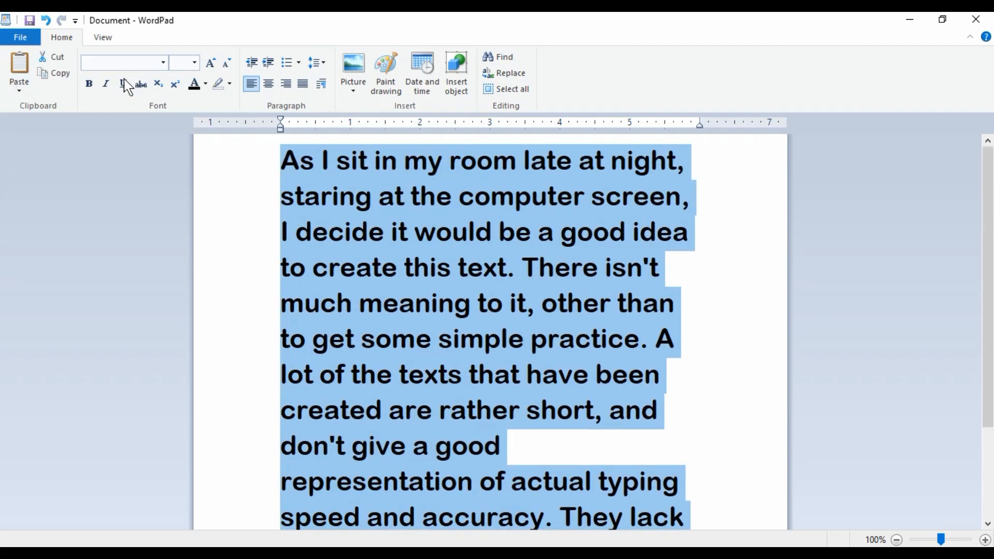
left_click(90, 87)
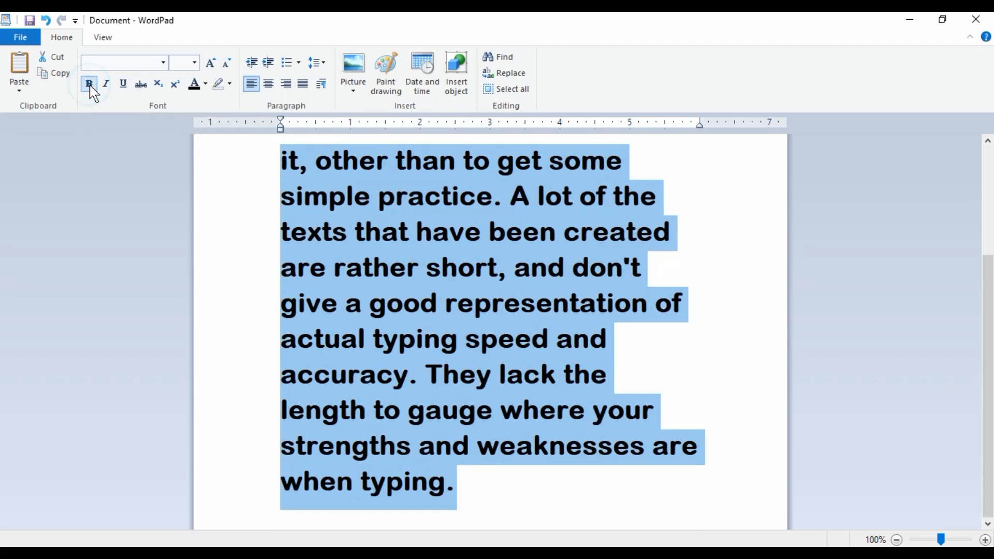
left_click(90, 87)
left_click(90, 87)
left_click(90, 87)
left_click(90, 87)
scroll(636, 350, "up", 3)
left_click(89, 85)
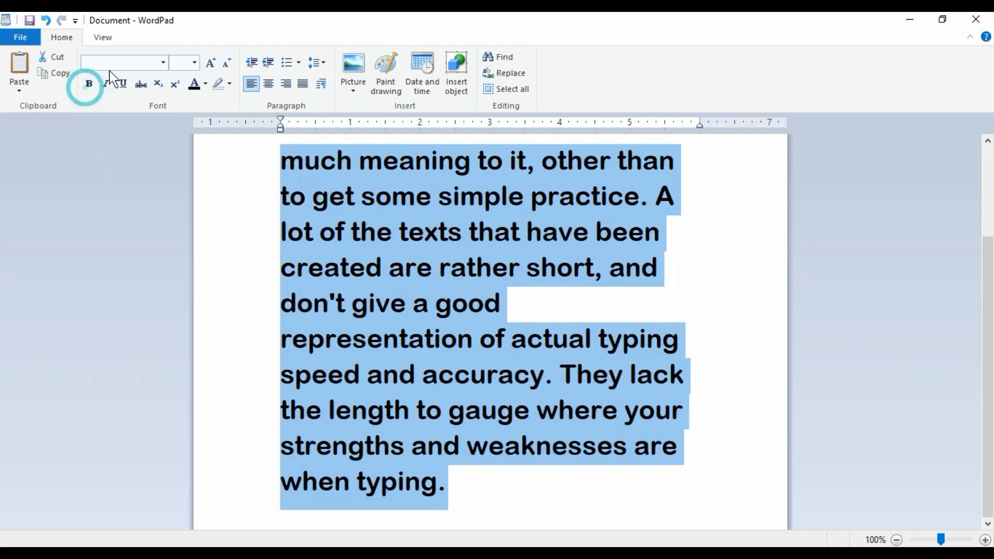
- Toggle italic on and off twice for the selected paragraph, ending with italic off
left_click(106, 84)
scroll(449, 250, "up", 3)
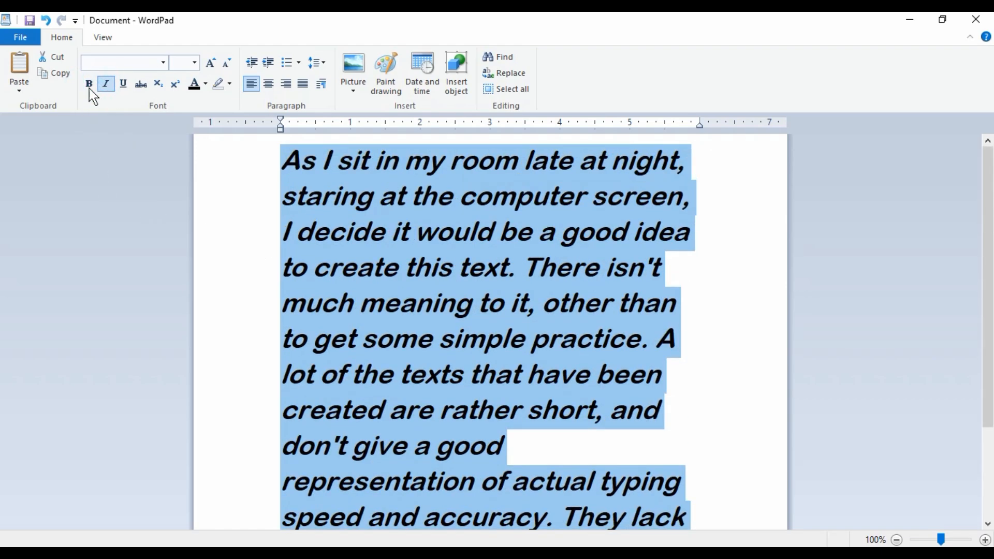
left_click(108, 83)
left_click(109, 84)
scroll(232, 164, "up", 2)
scroll(231, 165, "up", 1)
left_click(105, 84)
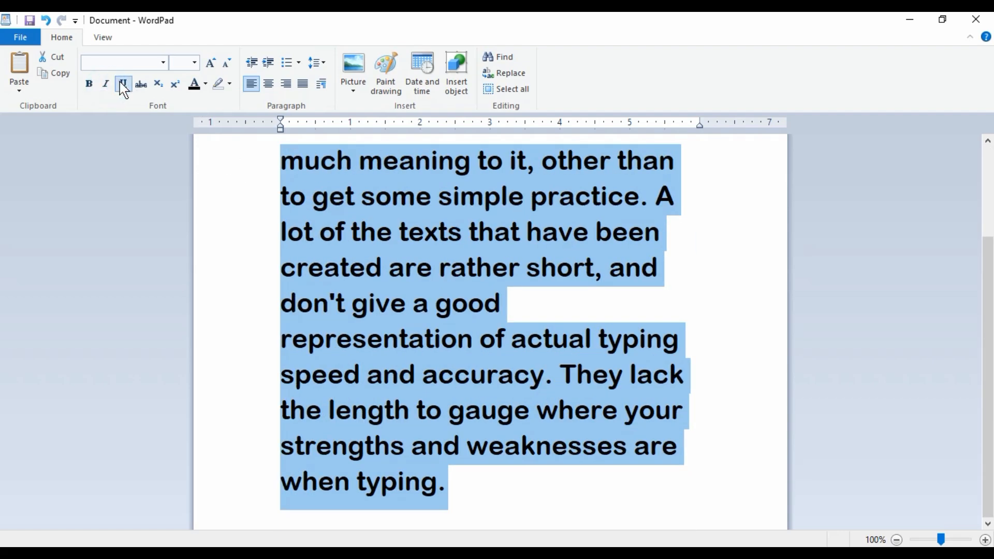
- Underline the whole paragraph, deselect it to view the effect, and remove the underline from all the text
left_click(122, 84)
scroll(526, 376, "up", 3)
left_click(686, 310)
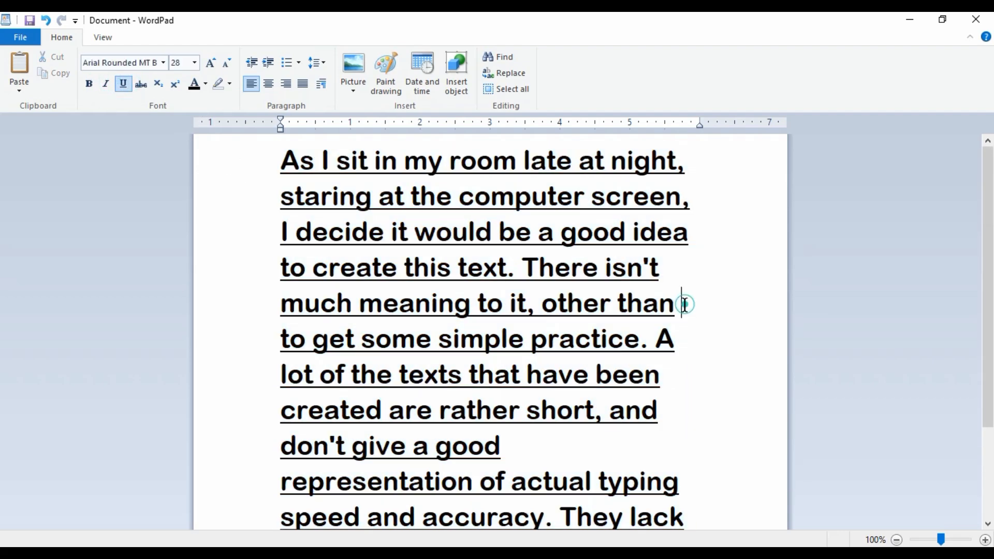
key("ctrl+a")
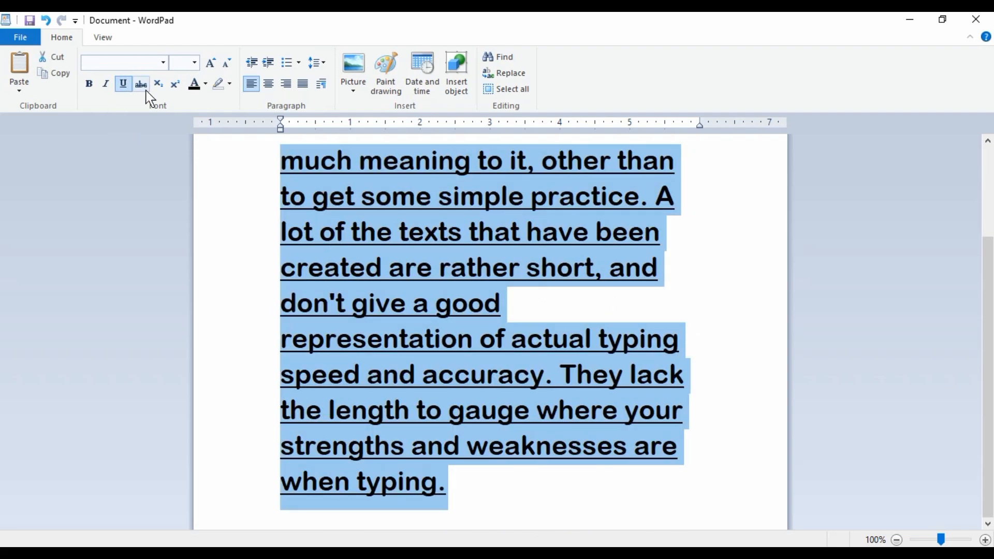
left_click(123, 84)
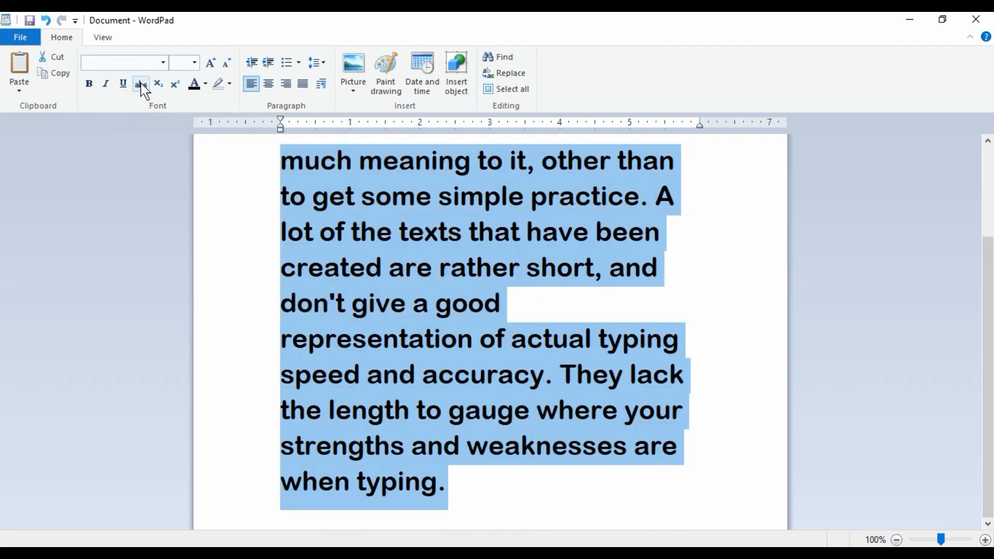
- Apply strikethrough to the selected paragraph and remove it again
left_click(141, 84)
scroll(308, 241, "up", 3)
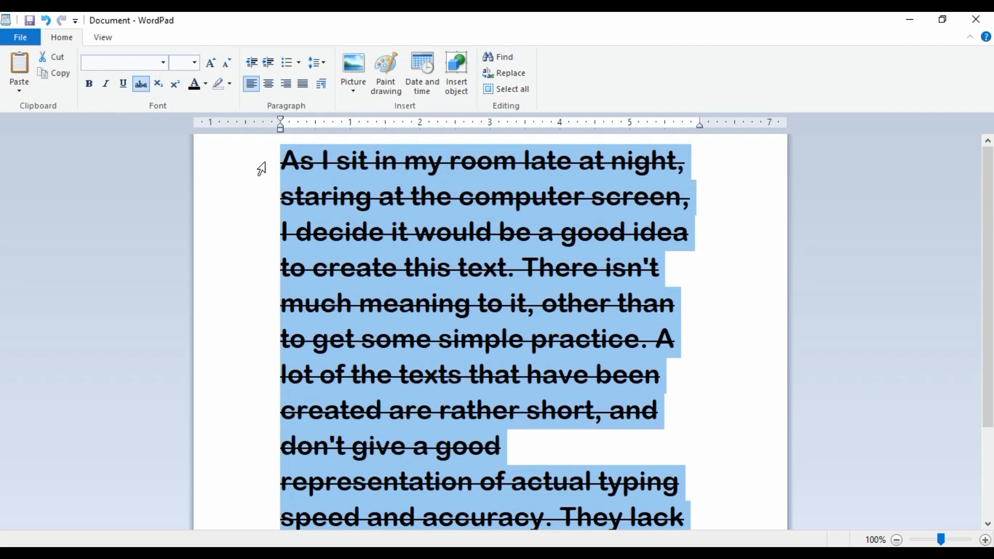
left_click(141, 84)
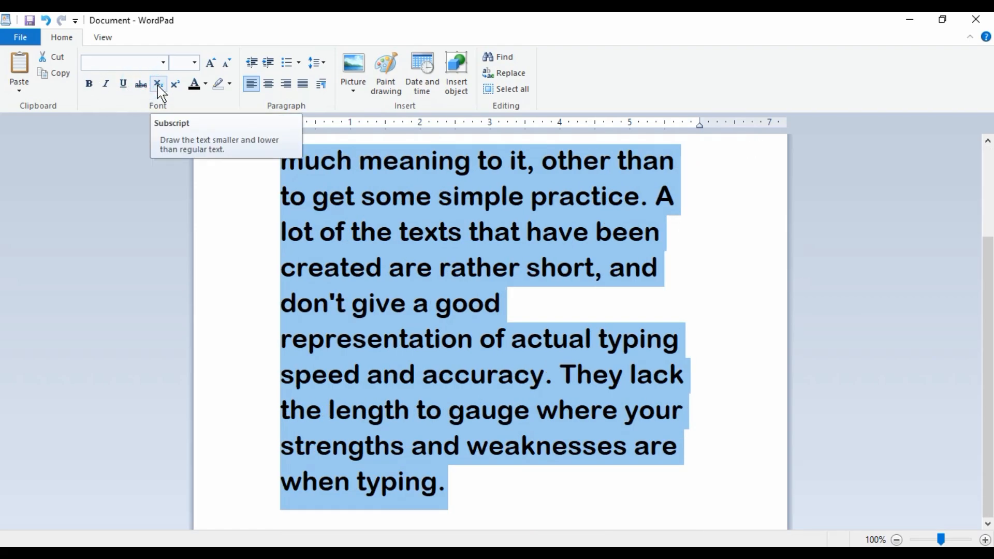
- Apply subscript to the selected paragraph and switch it back to regular text
left_click(158, 83)
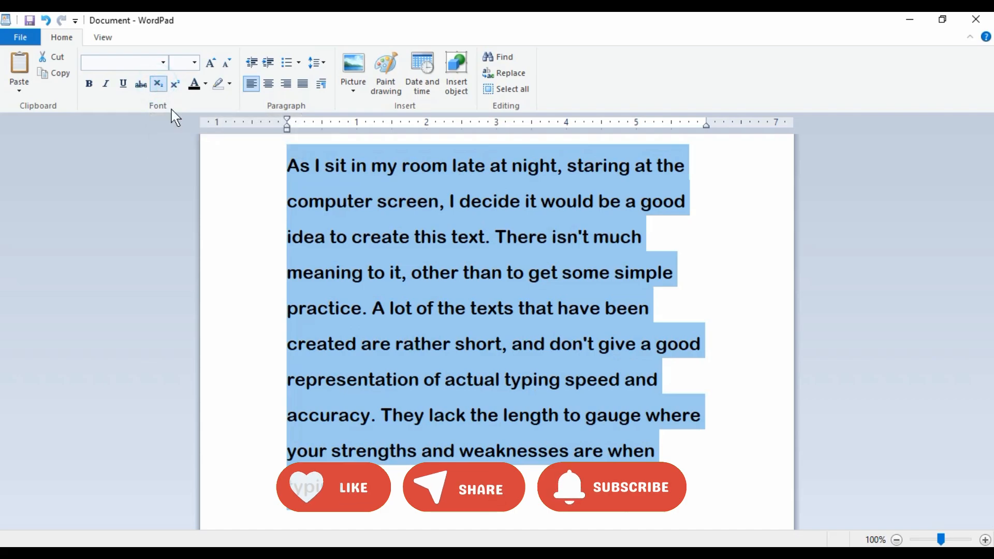
left_click(159, 85)
scroll(377, 272, "up", 1)
scroll(386, 288, "down", 1)
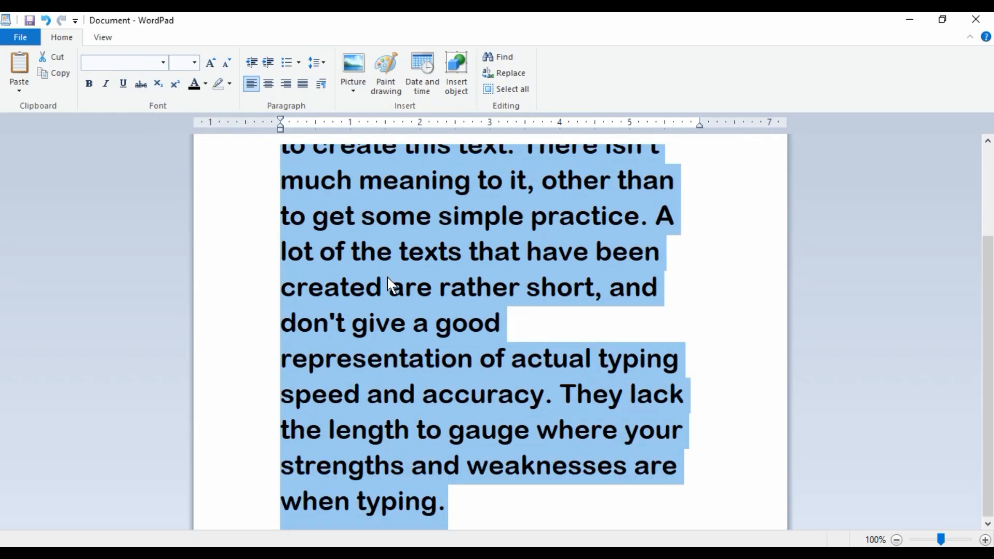
scroll(547, 355, "up", 1)
scroll(548, 356, "down", 1)
- Delete the whole selected paragraph and set the font size to 48 for new text
key("Delete")
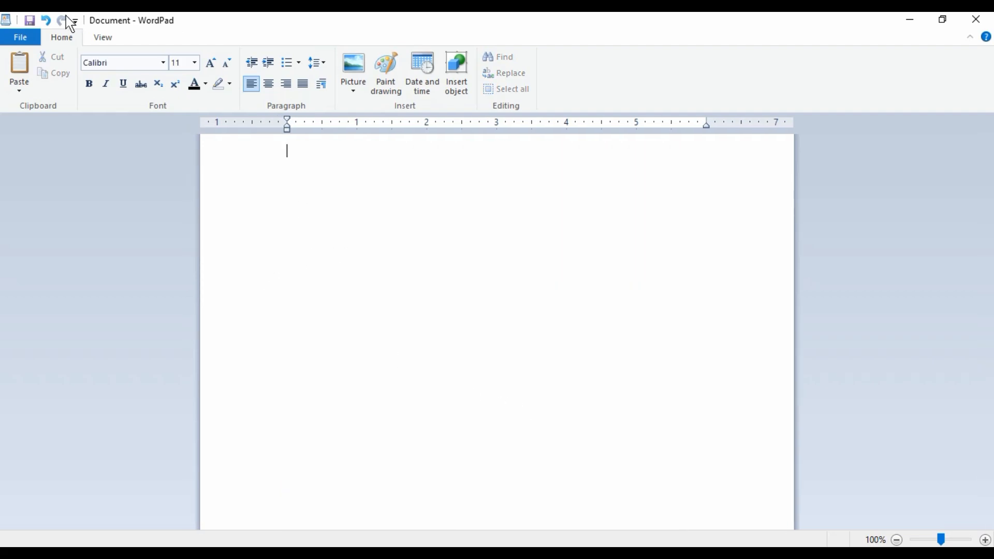
left_click(195, 63)
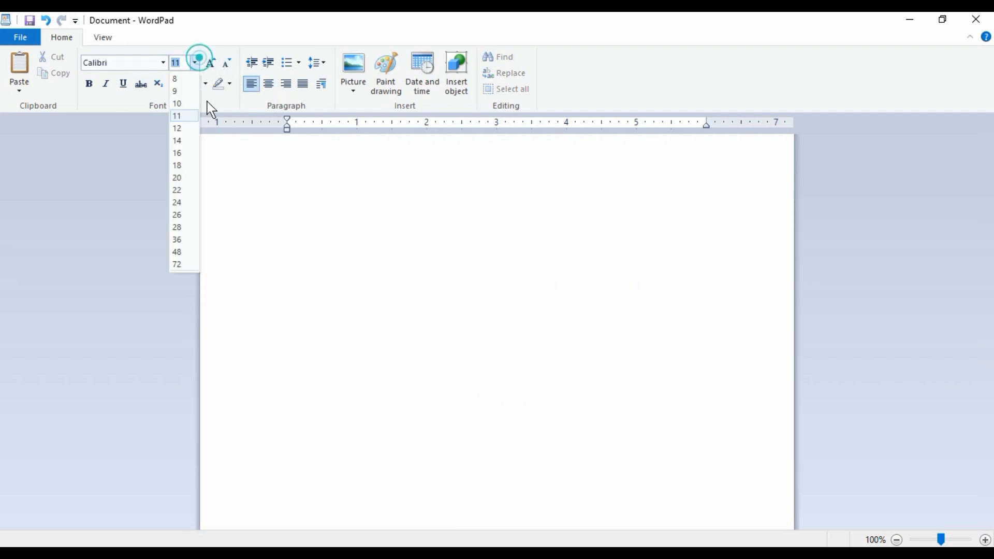
left_click(190, 252)
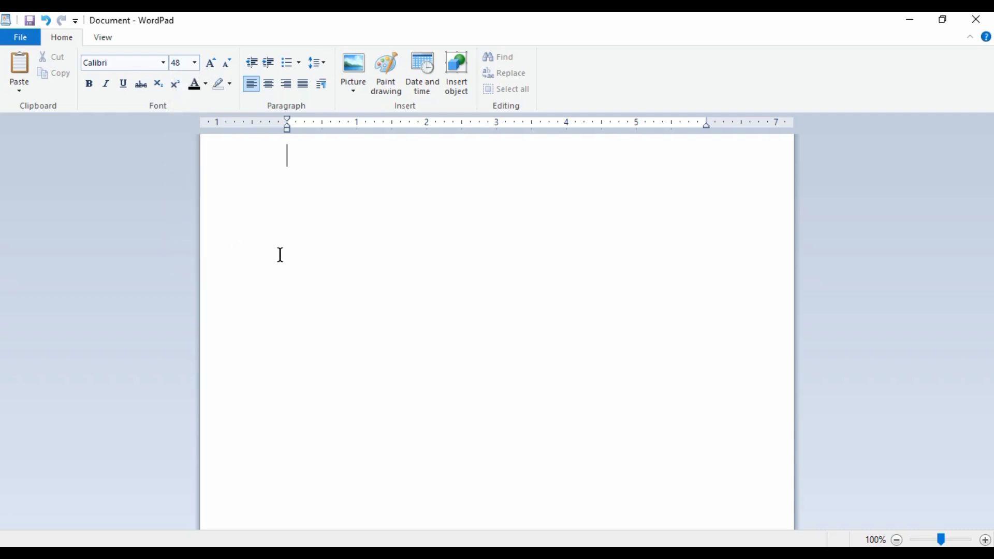
- Enter "1st" in the empty document and format only the letters "st" as subscript
type("1st")
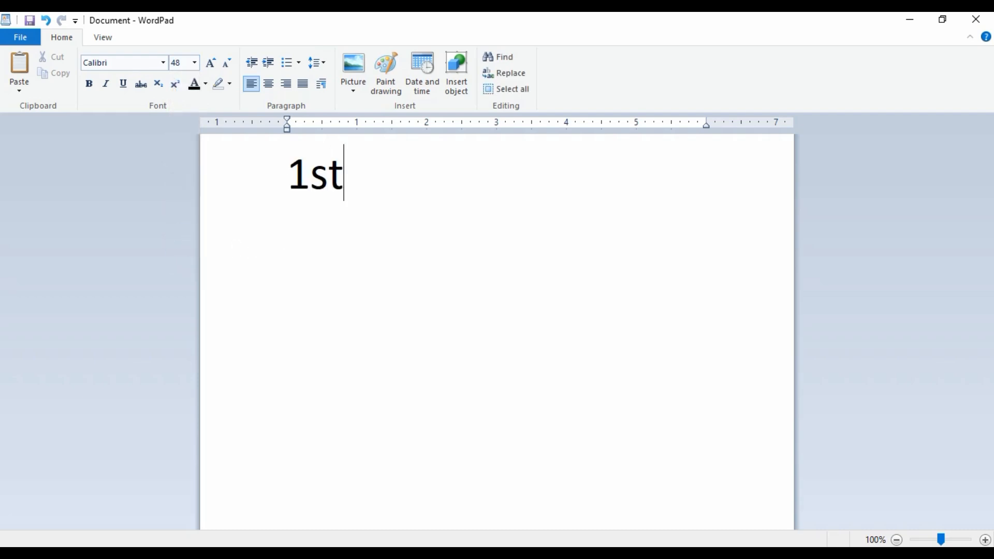
double_click(348, 171)
left_click(311, 179)
left_click_drag(311, 178, 345, 179)
left_click(158, 84)
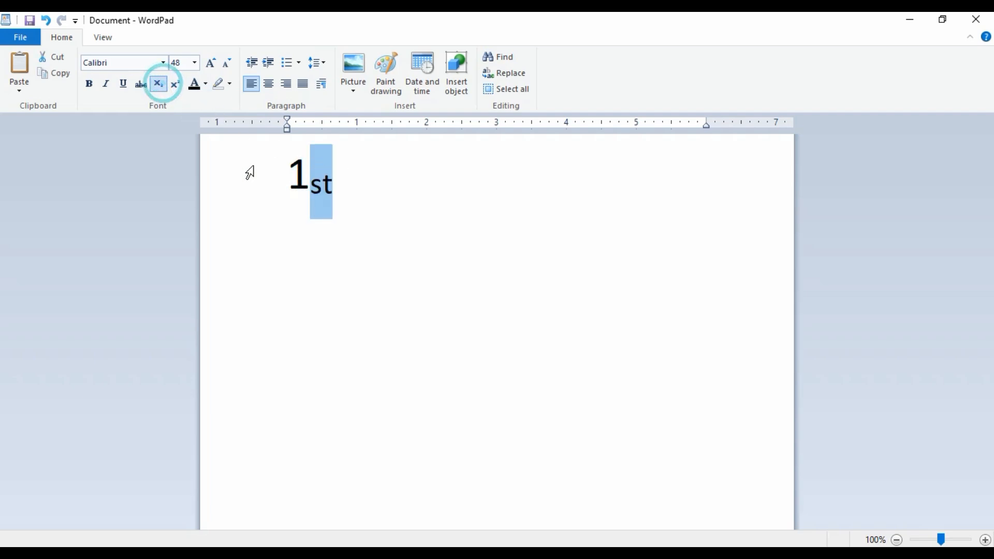
left_click(374, 182)
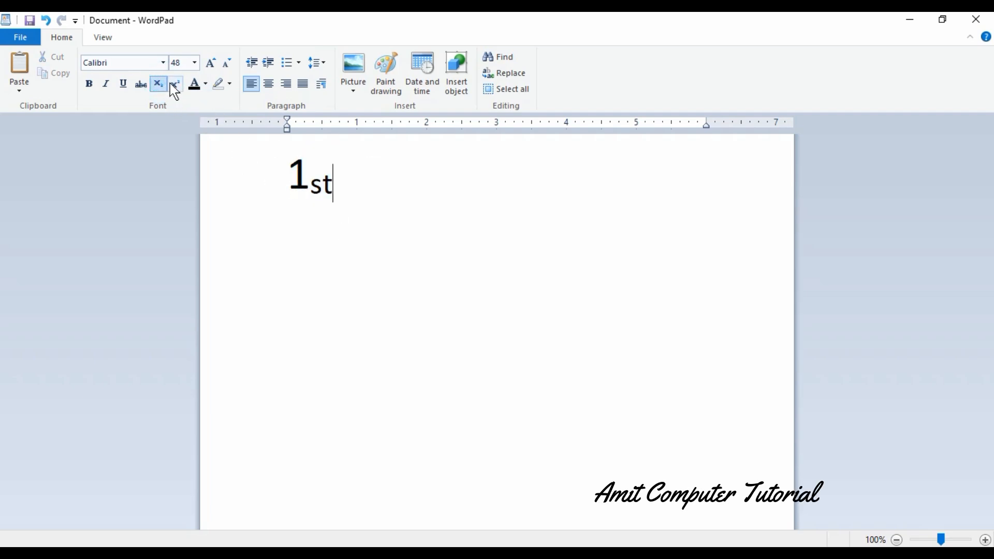
- Delete the whole "1st" subscript example from the document
left_click(284, 355)
double_click(322, 357)
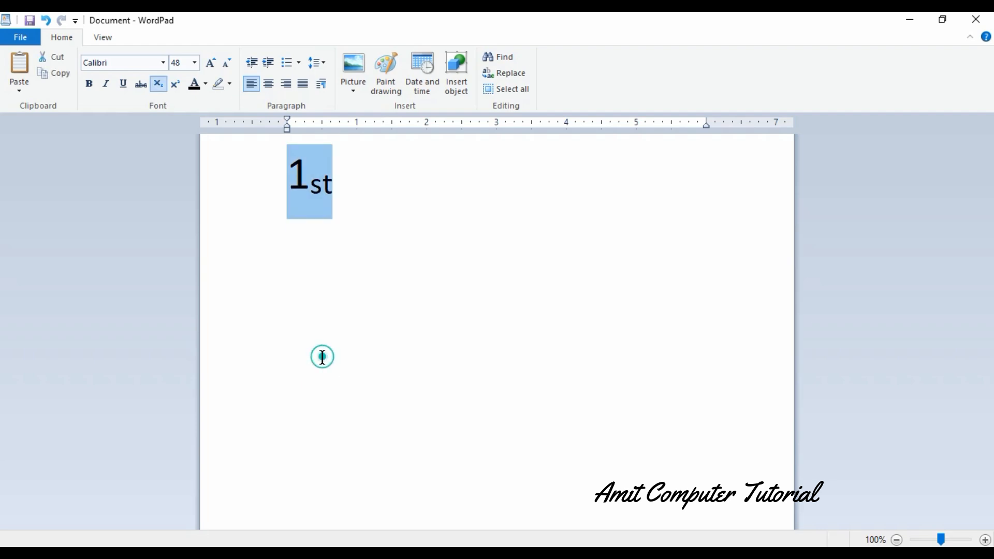
left_click(322, 357)
key("BackSpace")
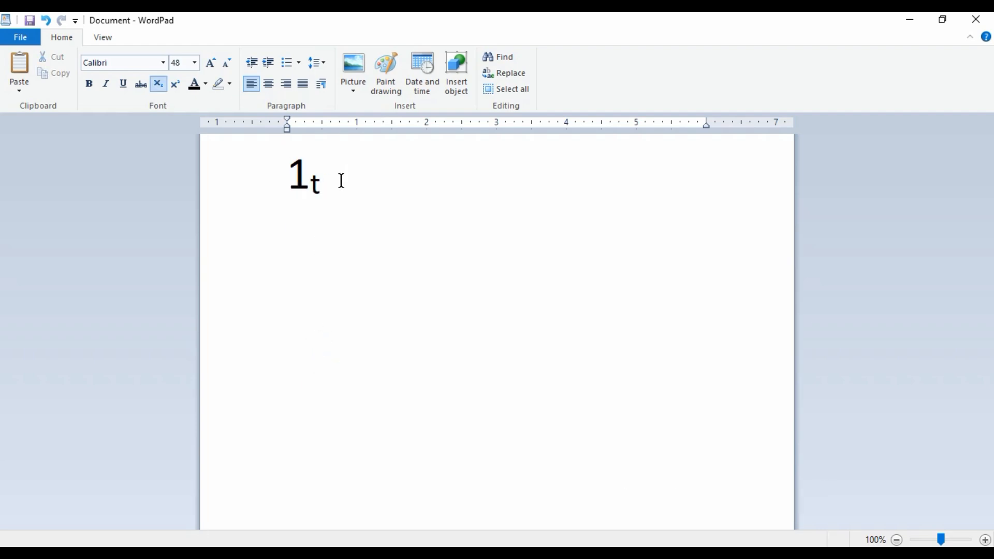
left_click_drag(335, 179, 135, 185)
key("BackSpace")
- Enter "a2" and format only the digit 2 as superscript
type("a")
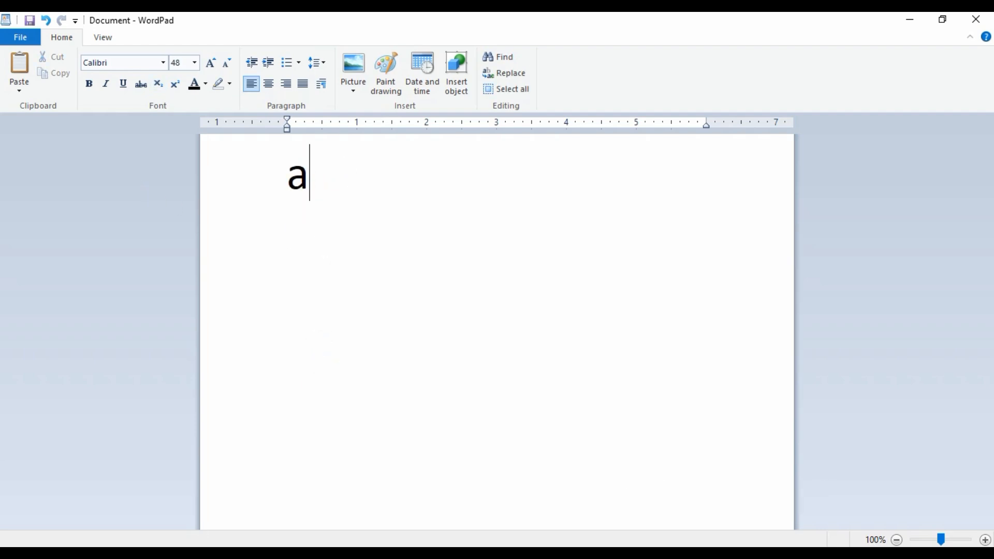
type("2")
double_click(312, 171)
left_click_drag(310, 181, 334, 179)
left_click(176, 84)
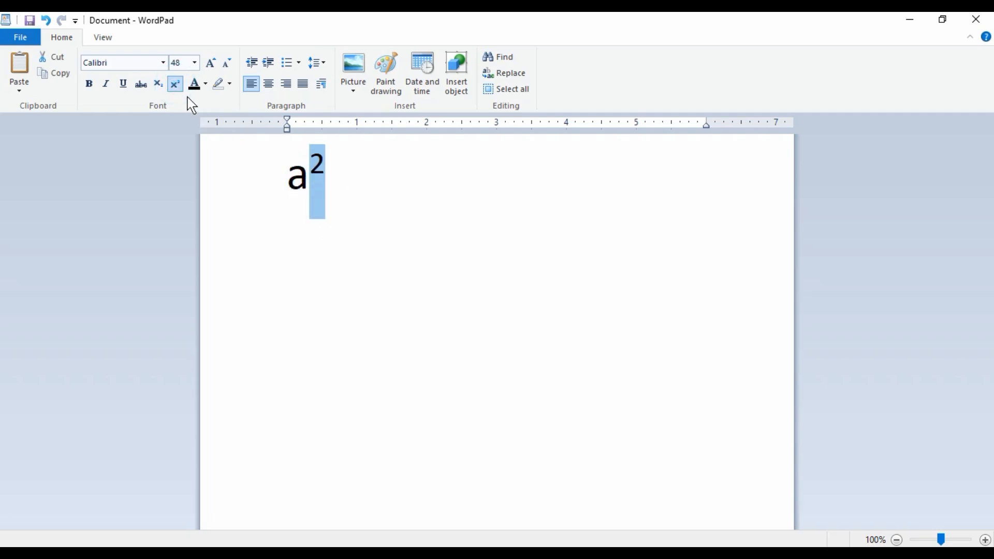
left_click(288, 244)
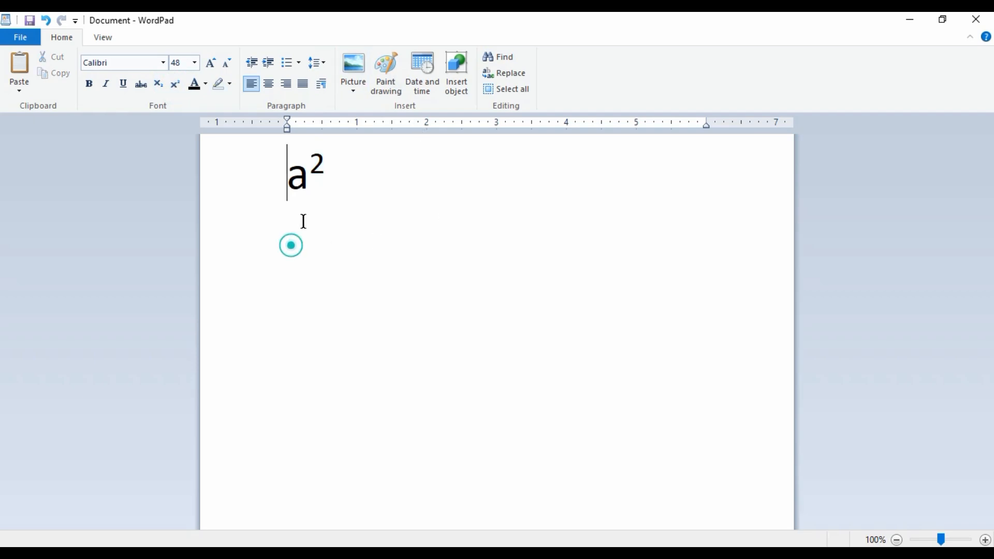
double_click(332, 174)
left_click(301, 215)
left_click(321, 182)
double_click(342, 177)
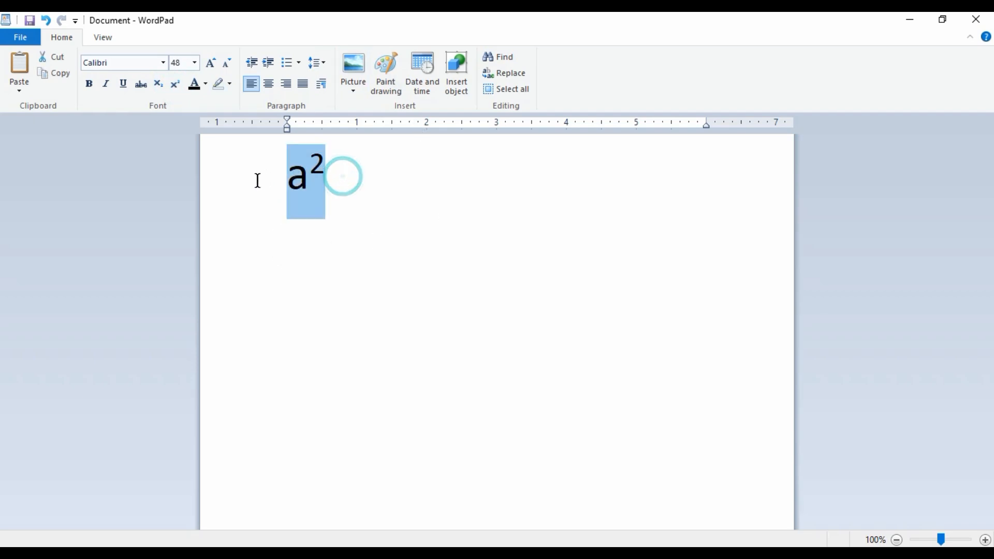
left_click(359, 231)
left_click(161, 86)
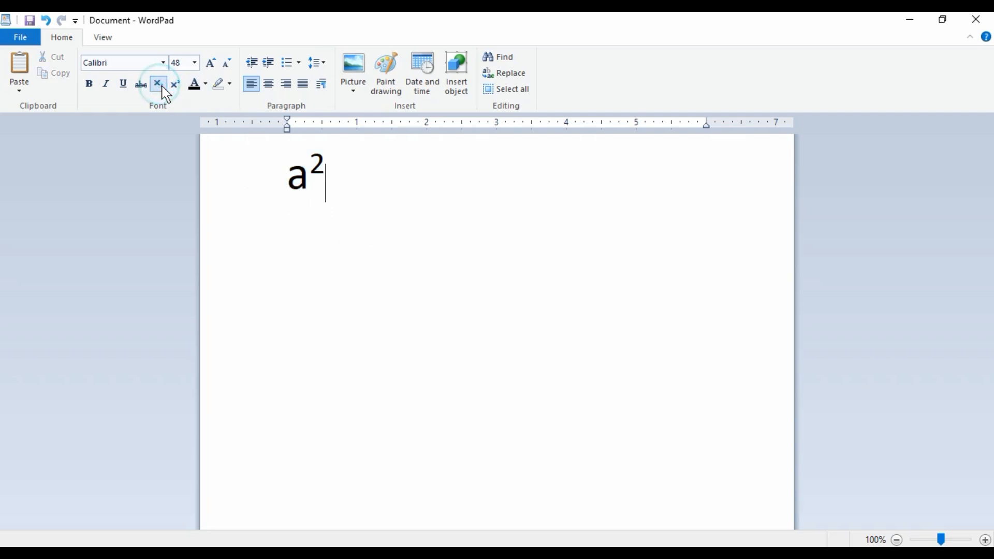
left_click(175, 84)
left_click(368, 216)
- Replace the superscript example with the copied practice paragraph from the clipboard
left_click_drag(329, 171, 262, 178)
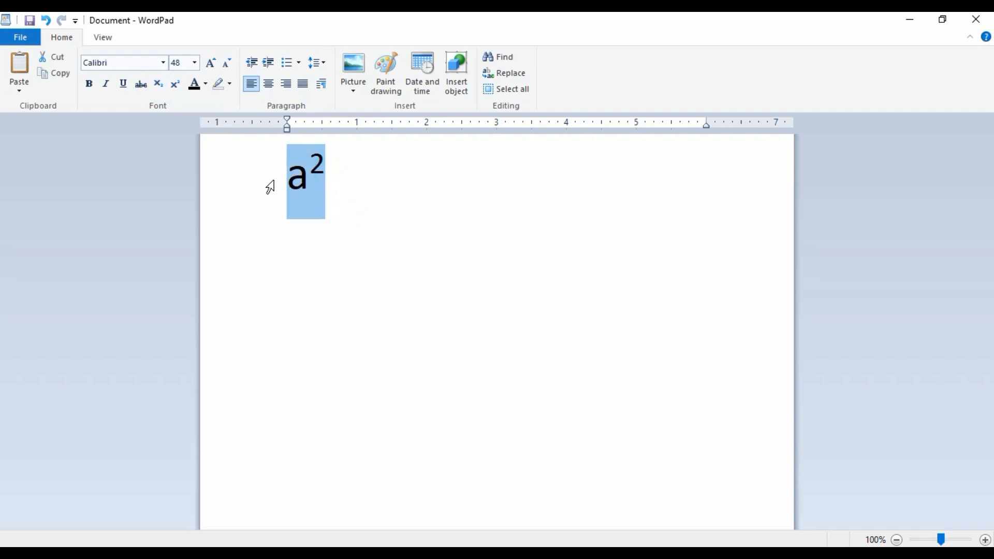
key("BackSpace")
key("ctrl+v")
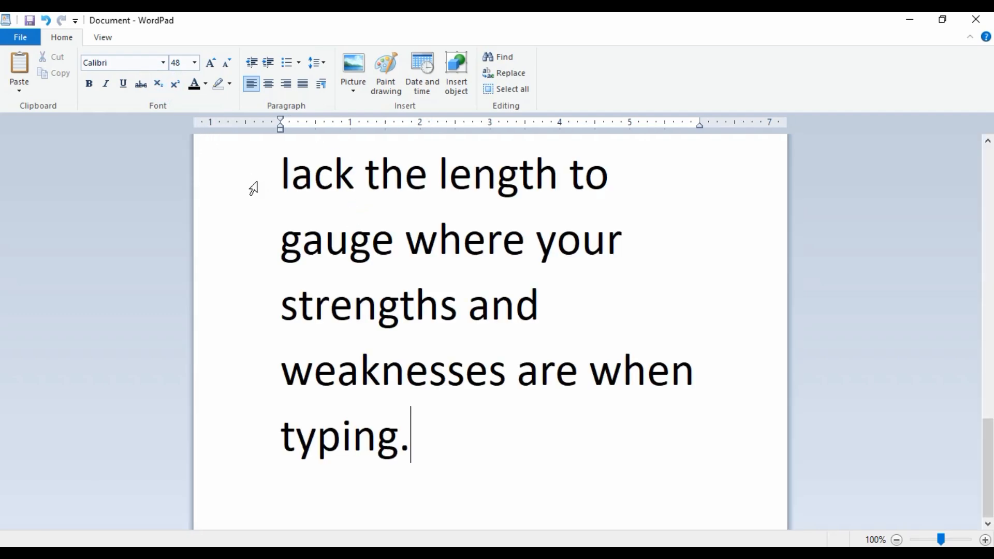
scroll(316, 228, "up", 10)
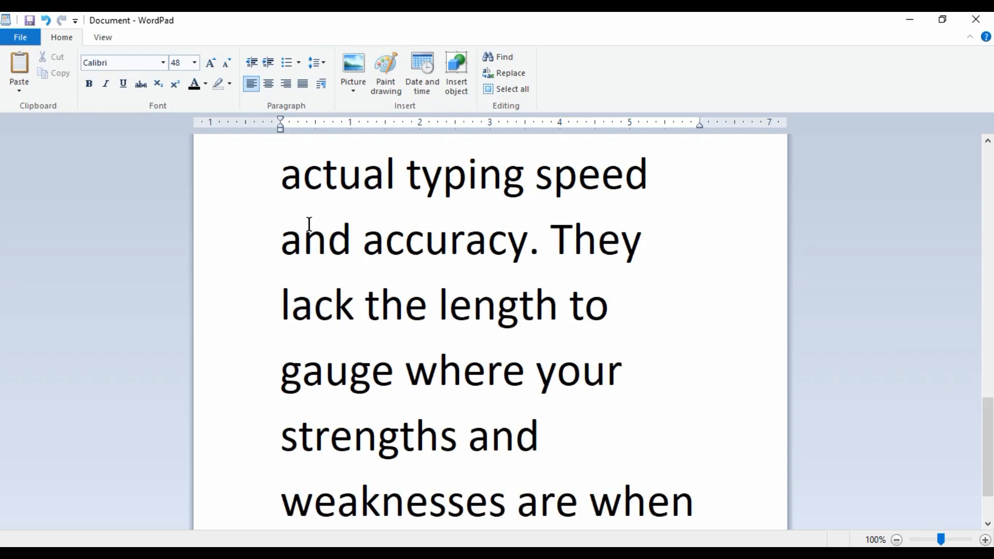
- Try to set the font size of the pasted paragraph to 22 without selecting its text
left_click(195, 64)
left_click(187, 195)
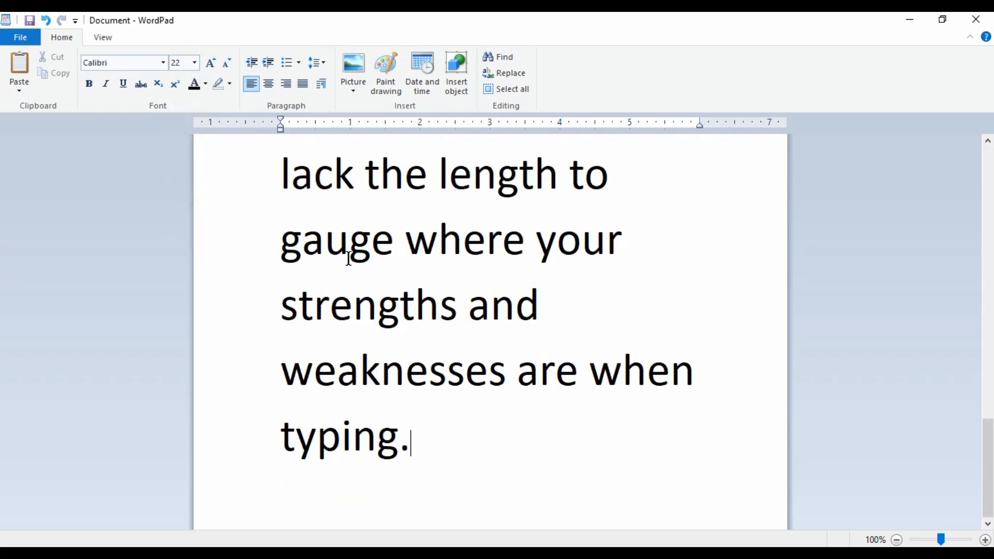
scroll(349, 258, "up", 1)
scroll(393, 321, "down", 1)
- Set the font size of all the document text to 20
key("ctrl+a")
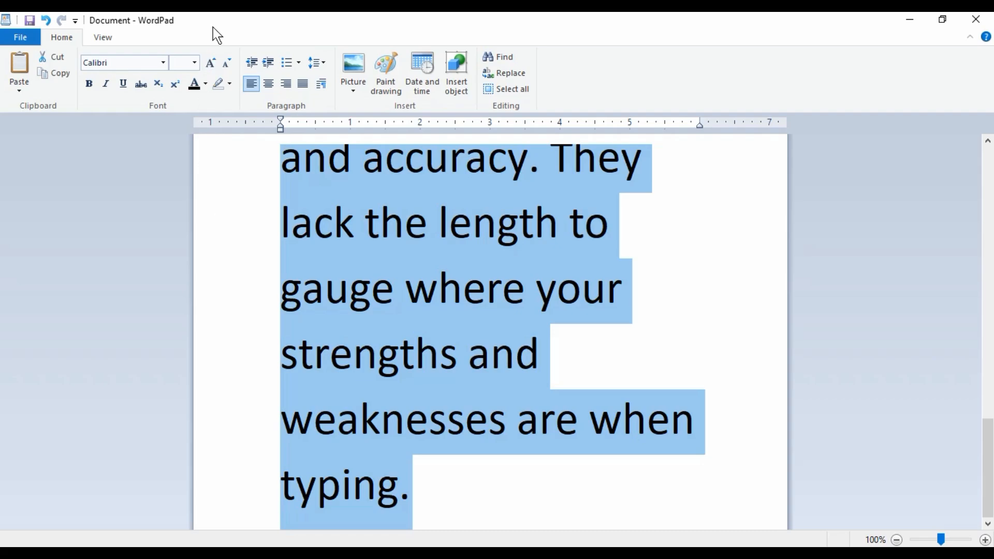
left_click(196, 64)
left_click(186, 182)
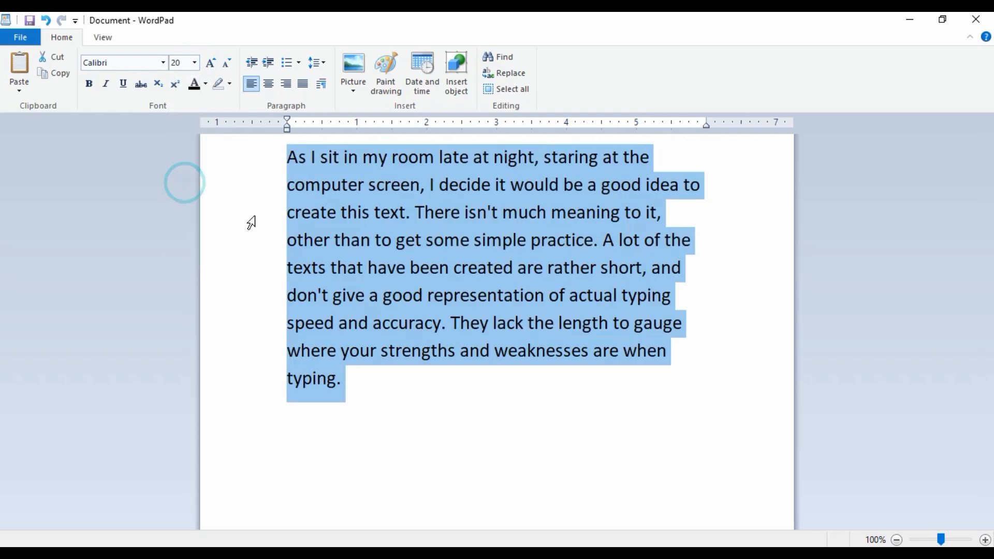
left_click(238, 265)
- Make the whole paragraph bold and deselect it
left_click_drag(391, 375, 255, 157)
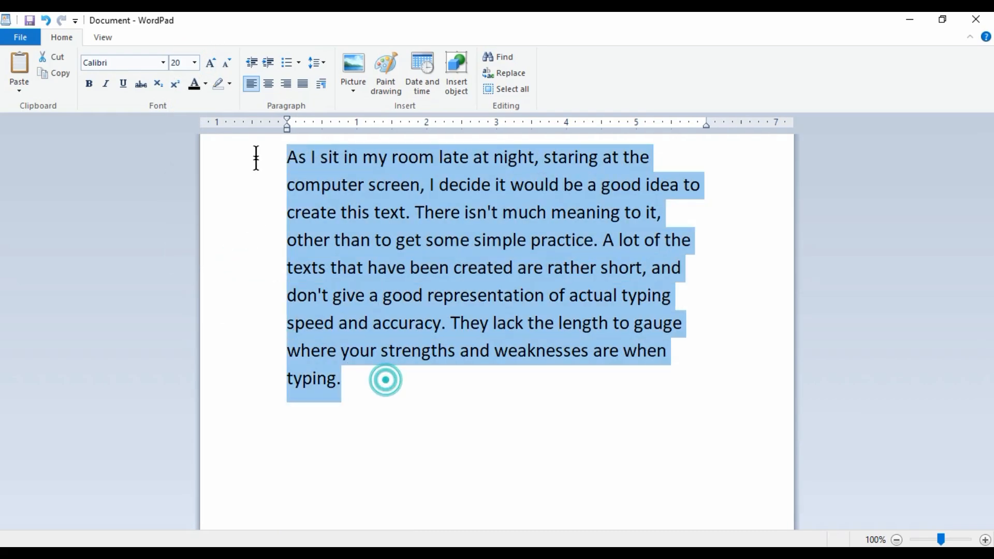
left_click(89, 84)
left_click(531, 436)
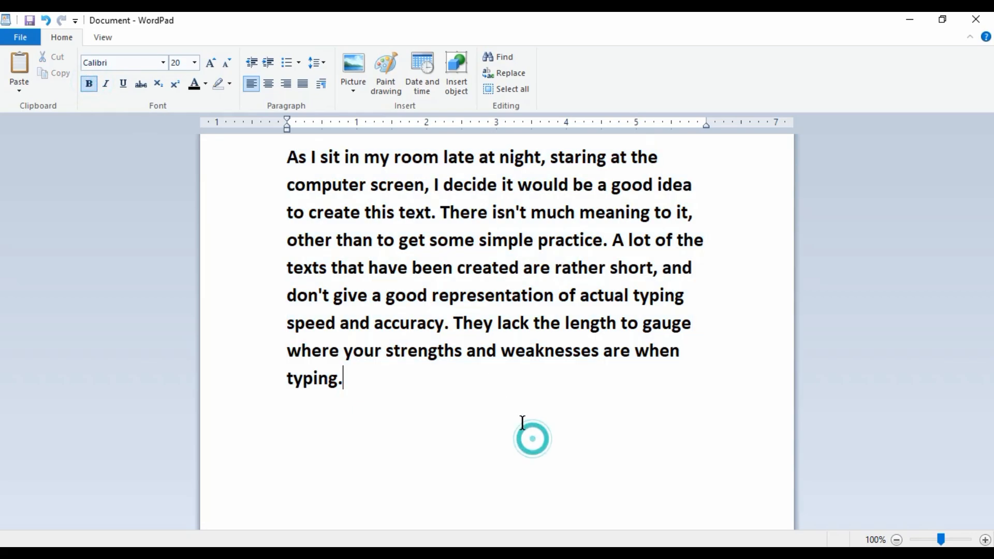
left_click(204, 83)
left_click(361, 314)
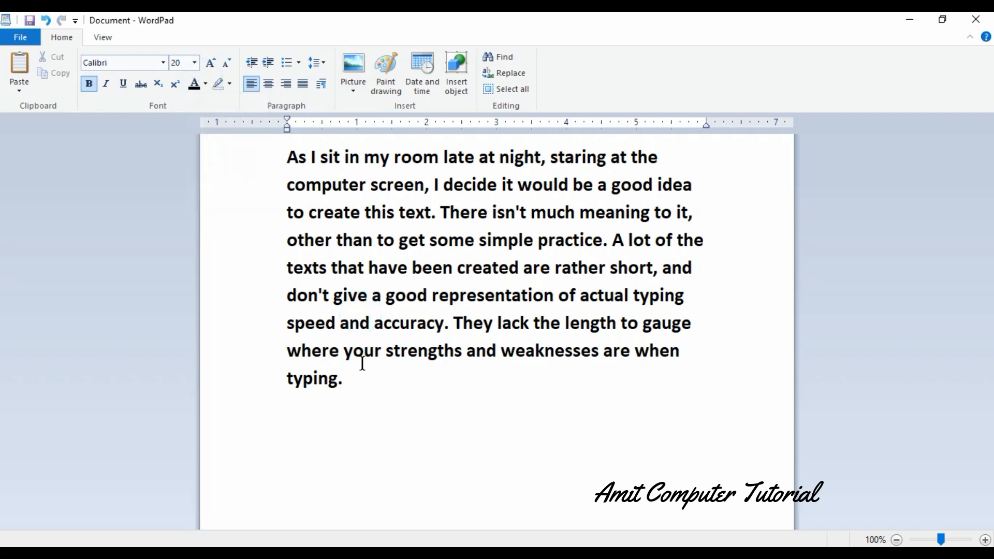
triple_click(271, 293)
key("Delete")
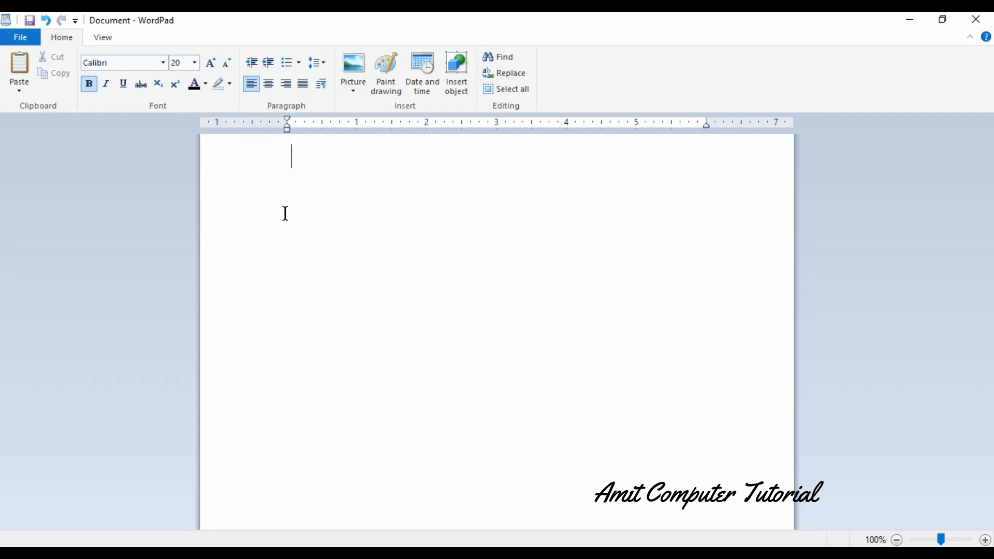
key("ctrl+z")
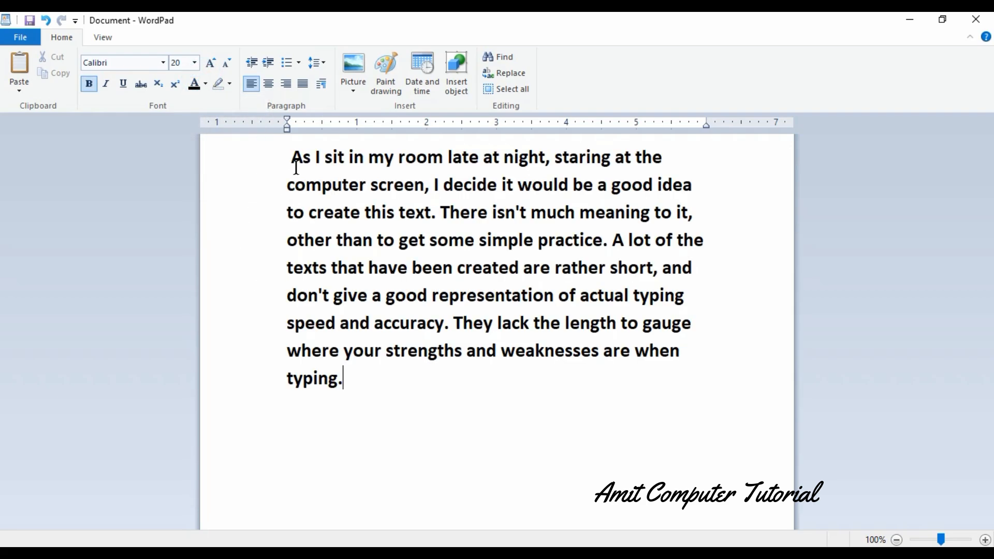
- Change the text colour of the whole paragraph to red and deselect it
key("ctrl+a")
left_click(206, 84)
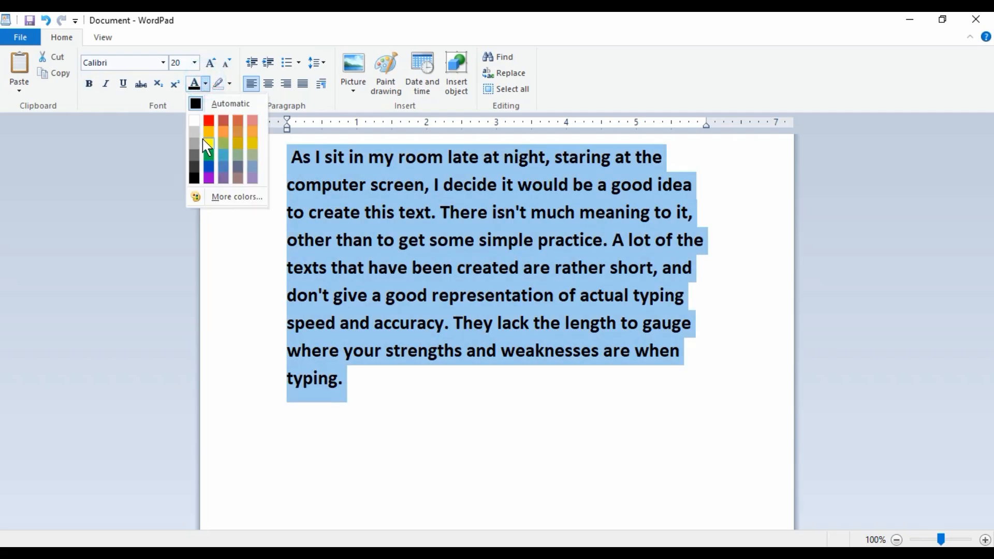
left_click(208, 122)
left_click(517, 416)
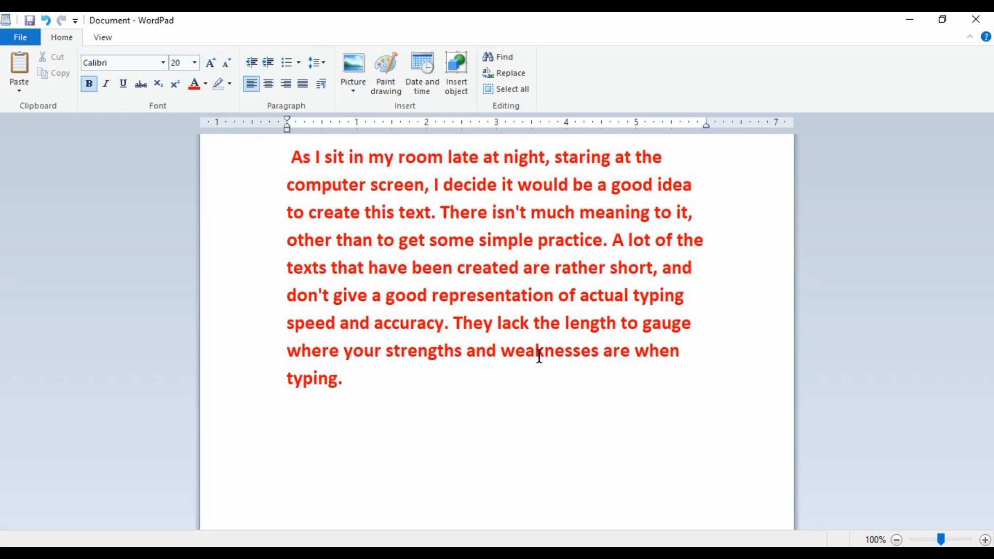
- Highlight the text from "to create this text." through "some simple practice." in yellow
left_click(229, 84)
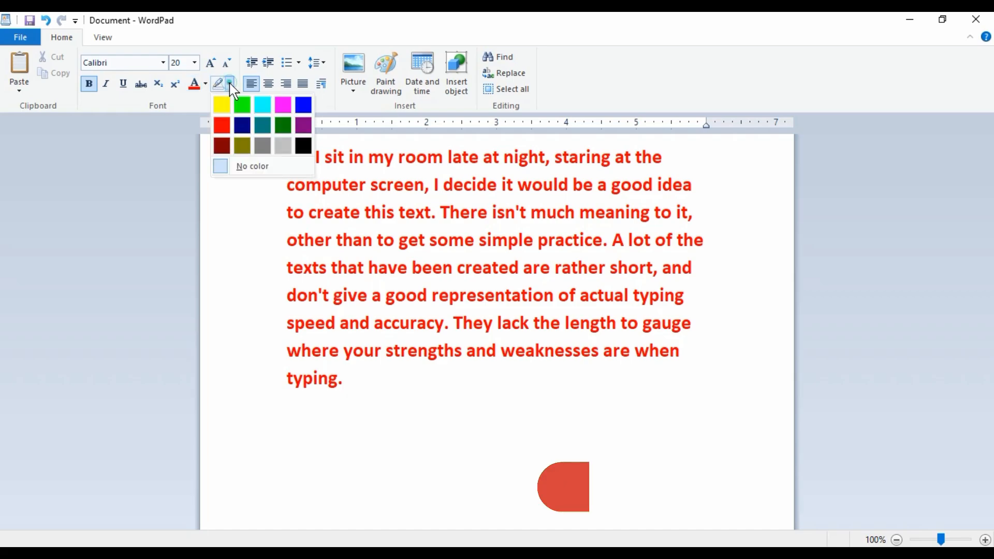
left_click(703, 242)
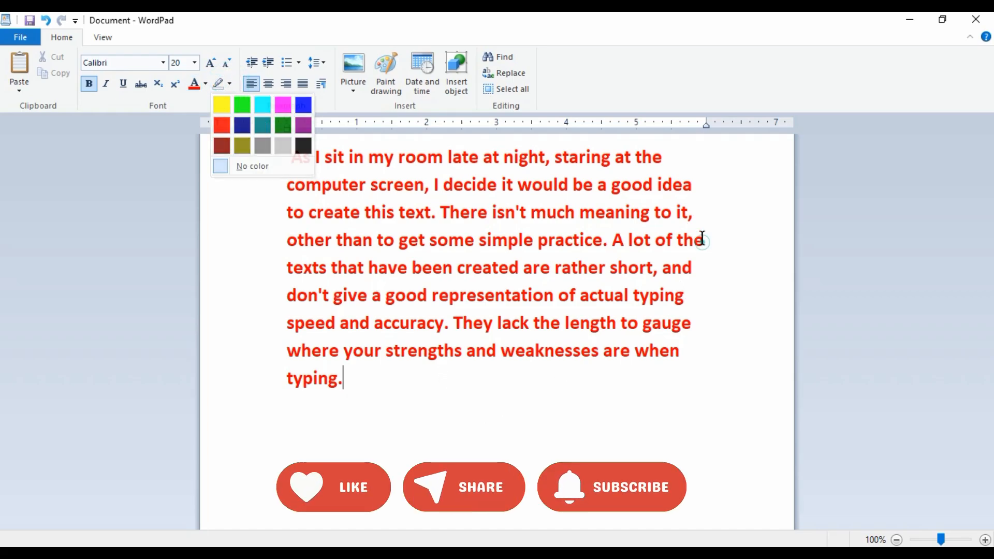
left_click_drag(606, 245, 264, 218)
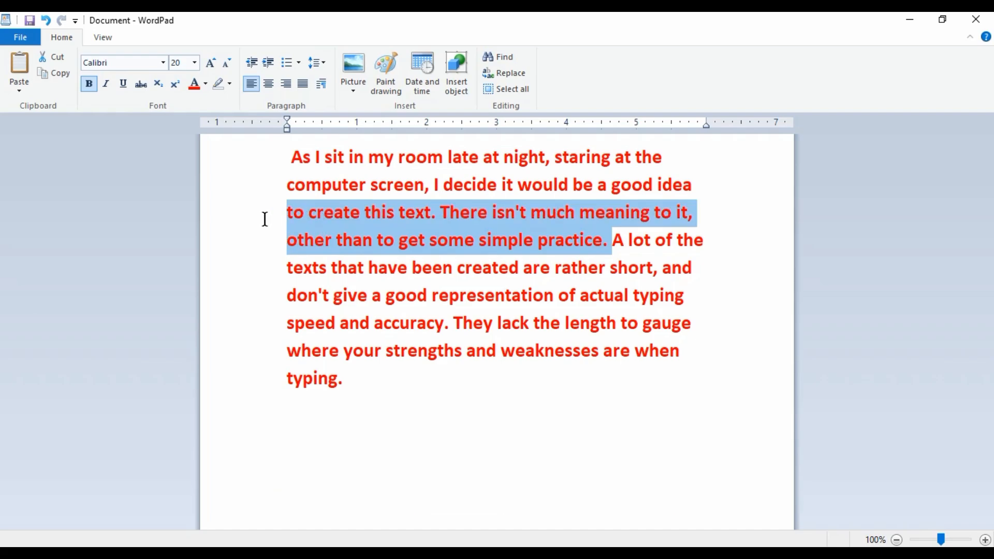
left_click(228, 86)
left_click(221, 105)
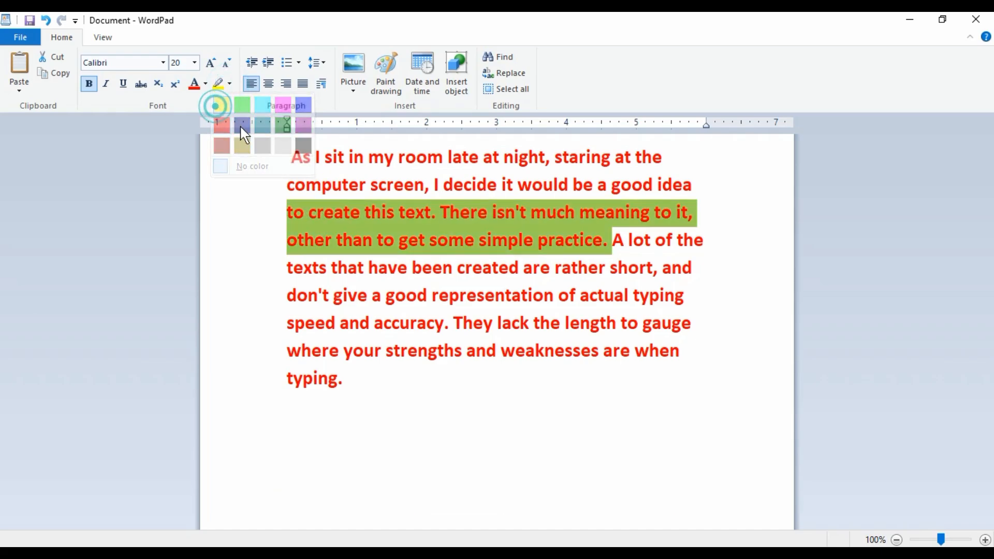
left_click(458, 417)
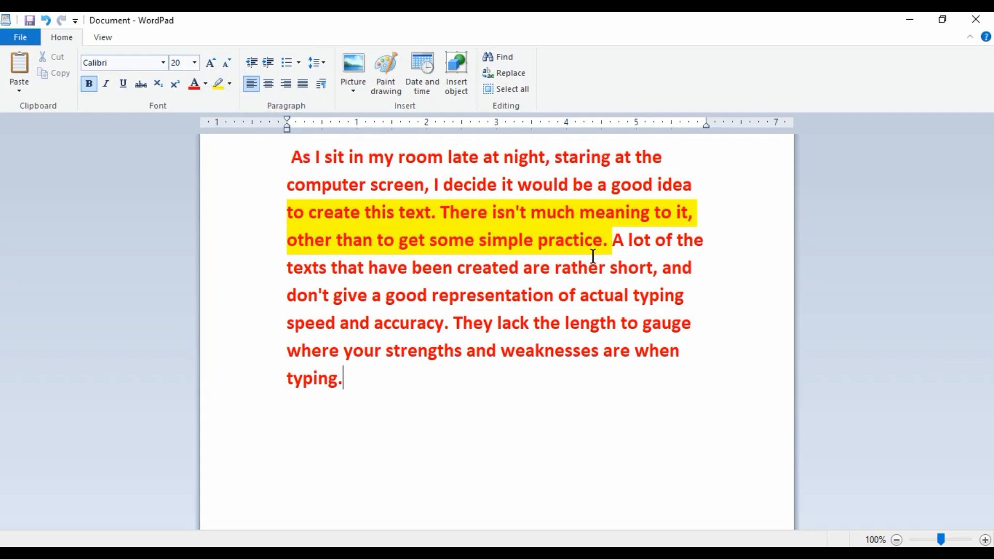
left_click_drag(718, 222, 329, 222)
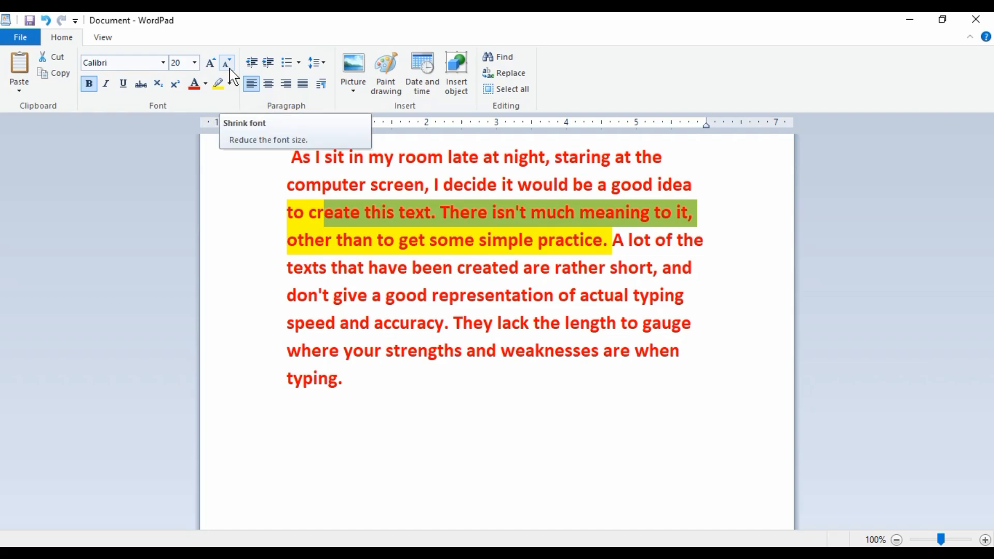
left_click(417, 427)
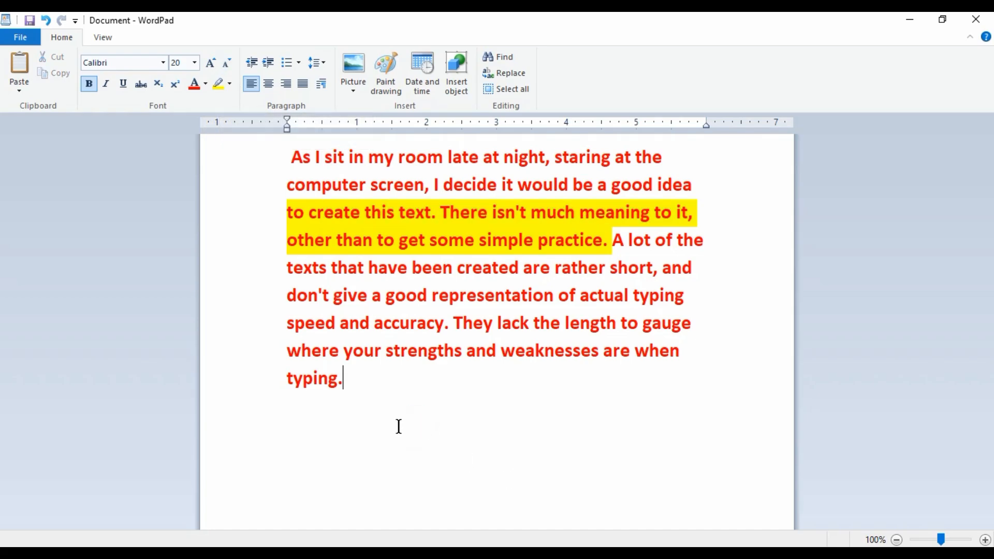
- Set the font size to 26 for the text from "computer screen" to the end of the paragraph
left_click_drag(387, 397, 288, 173)
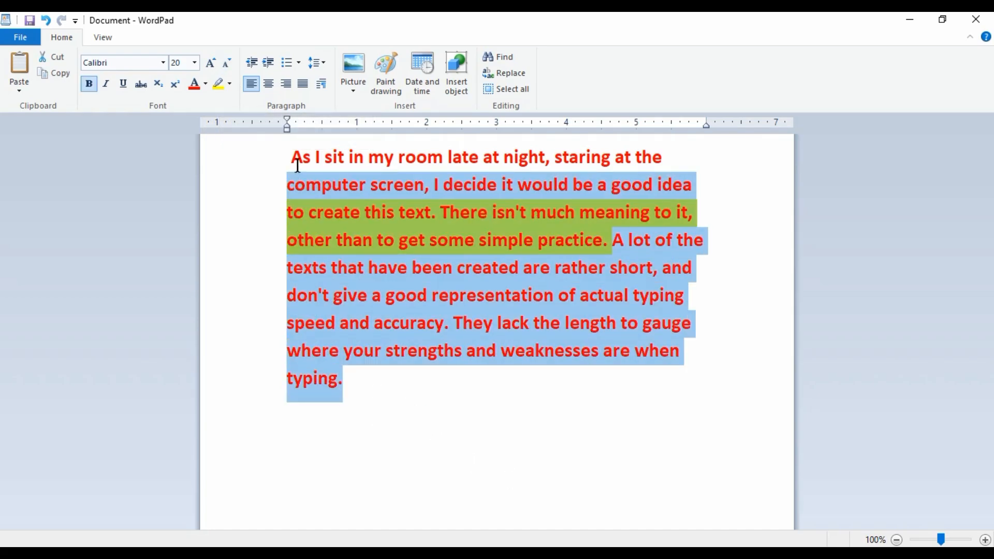
left_click(195, 62)
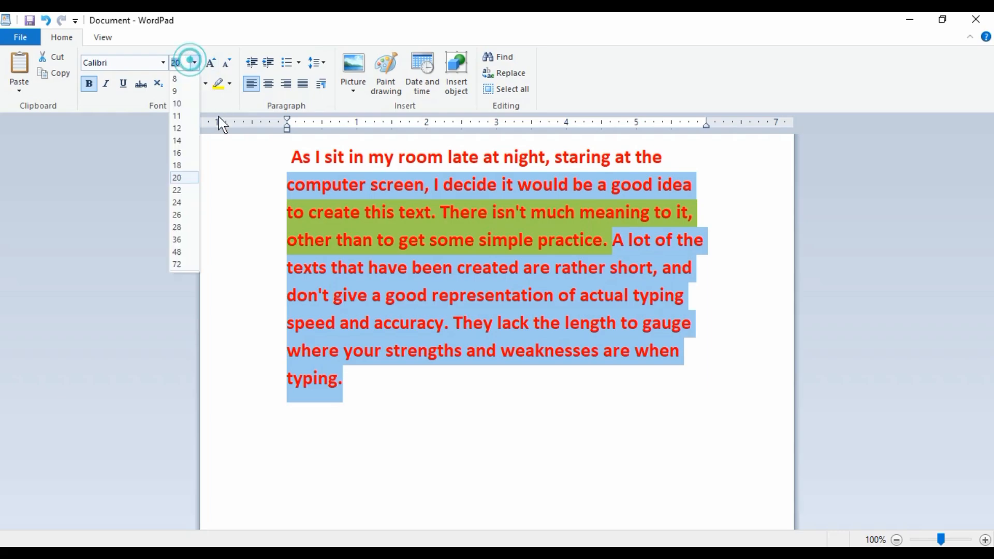
left_click(178, 214)
left_click(707, 312)
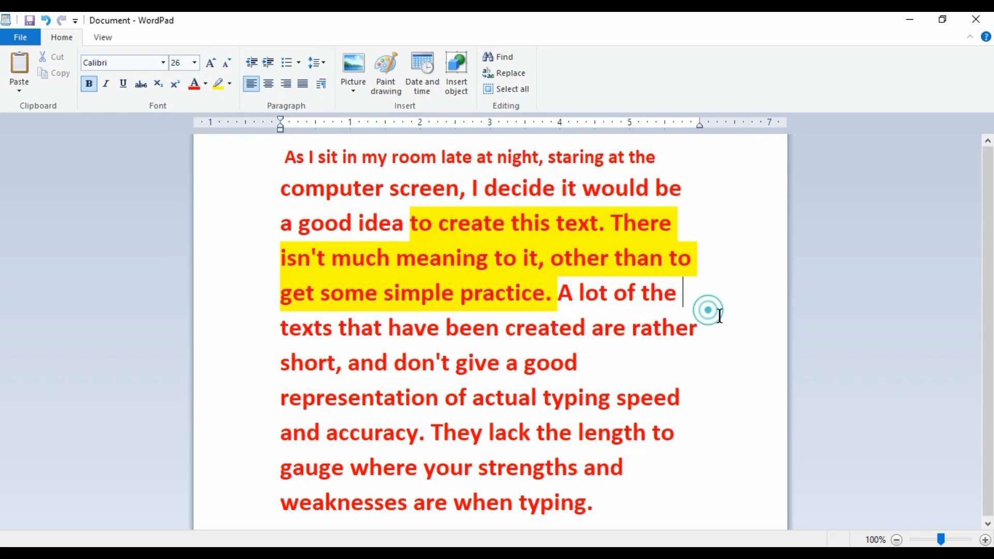
- Enlarge the text of the whole paragraph by several size increments with Grow font
left_click_drag(717, 517, 210, 159)
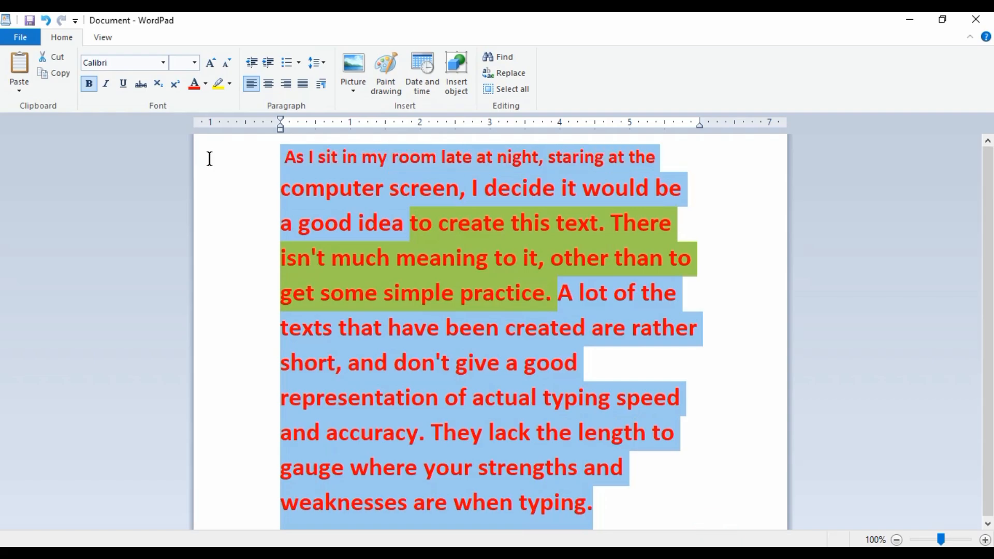
left_click(210, 63)
left_click(211, 63)
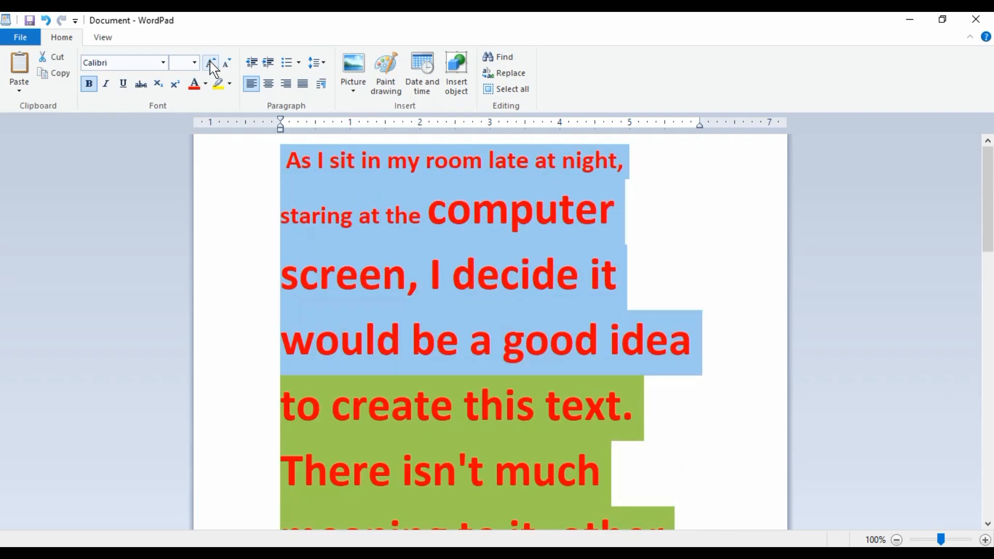
- Enlarge the whole selected paragraph by three further size increments with Grow font
left_click(210, 64)
left_click(211, 63)
left_click(210, 63)
- Reduce the text of the whole paragraph by nineteen size increments with Shrink font
left_click(226, 63)
left_click(226, 62)
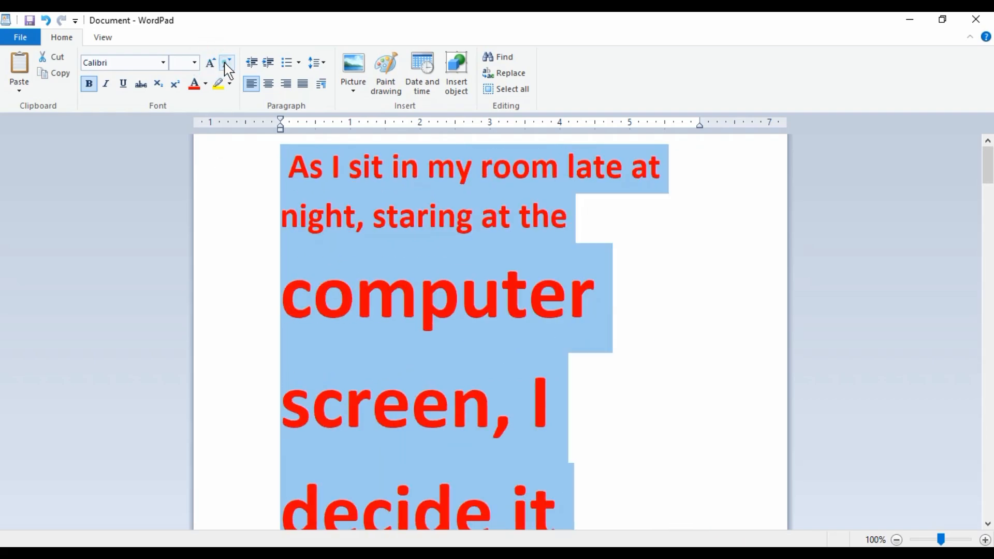
left_click(227, 63)
left_click(226, 63)
left_click(227, 63)
left_click(226, 62)
left_click(227, 62)
left_click(227, 63)
left_click(227, 62)
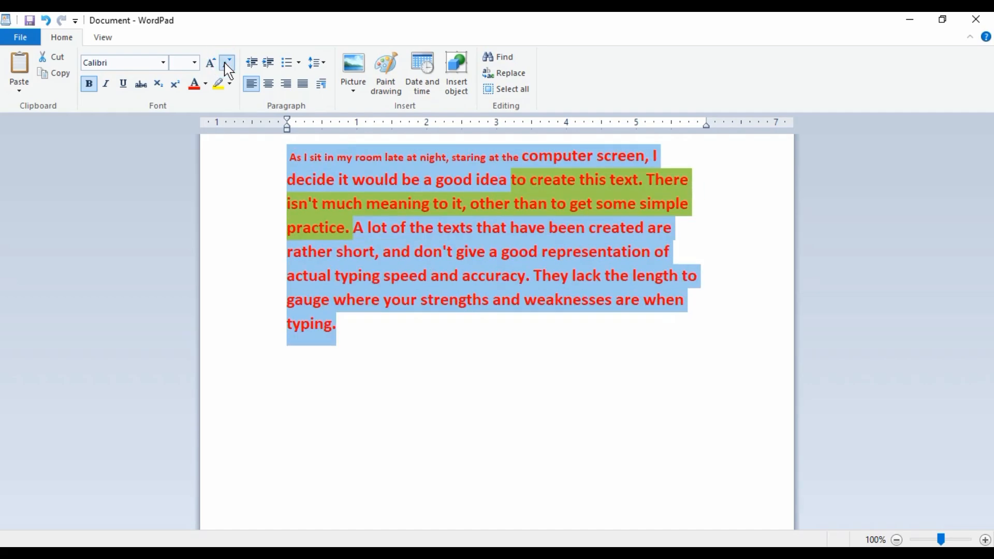
left_click(227, 63)
left_click(226, 62)
left_click(227, 63)
left_click(227, 63)
left_click(227, 62)
left_click(227, 63)
left_click(227, 62)
left_click(226, 62)
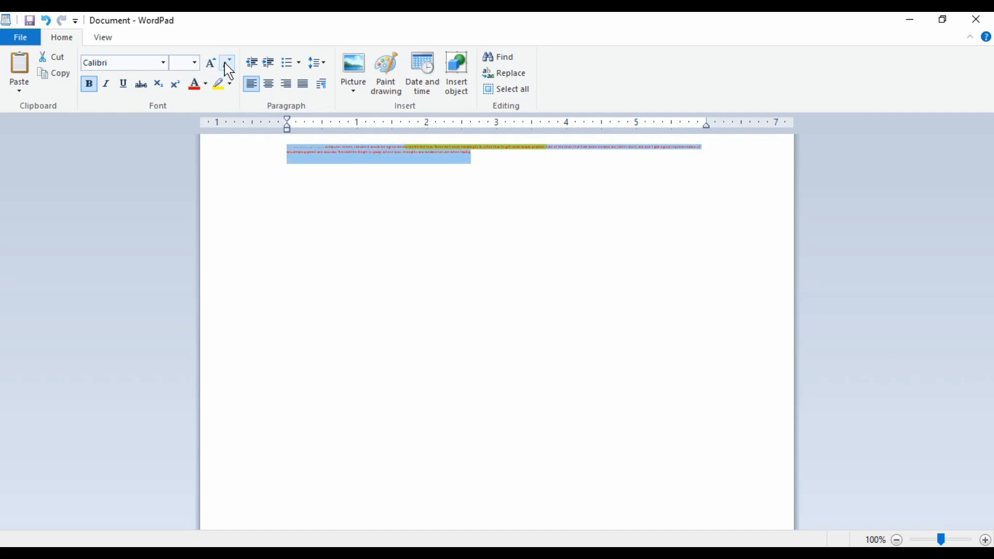
left_click(227, 63)
left_click(227, 62)
- Enlarge the tiny text of the whole paragraph by thirteen size increments with Grow font
left_click(213, 67)
left_click(213, 67)
left_click(212, 66)
left_click(213, 67)
left_click(213, 66)
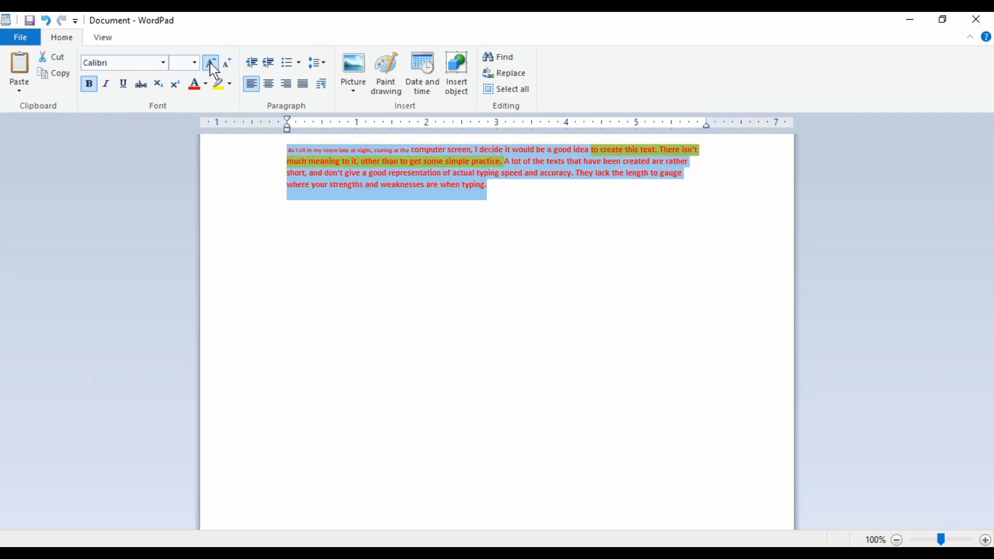
left_click(212, 66)
left_click(213, 67)
left_click(212, 67)
left_click(212, 66)
left_click(212, 67)
left_click(212, 66)
left_click(212, 66)
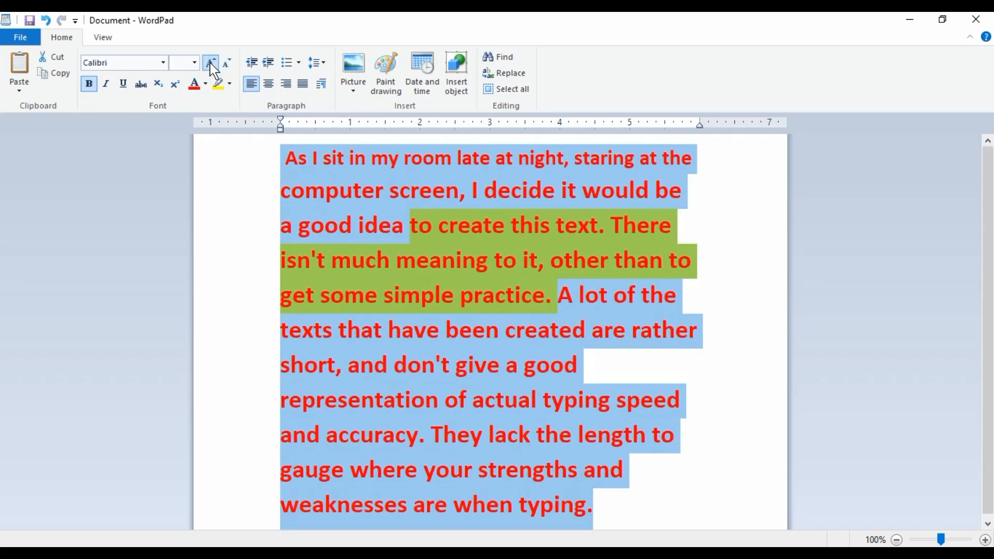
left_click(213, 67)
- Reduce the text of the whole paragraph by seven size increments with Shrink font
left_click(226, 63)
left_click(226, 63)
left_click(227, 63)
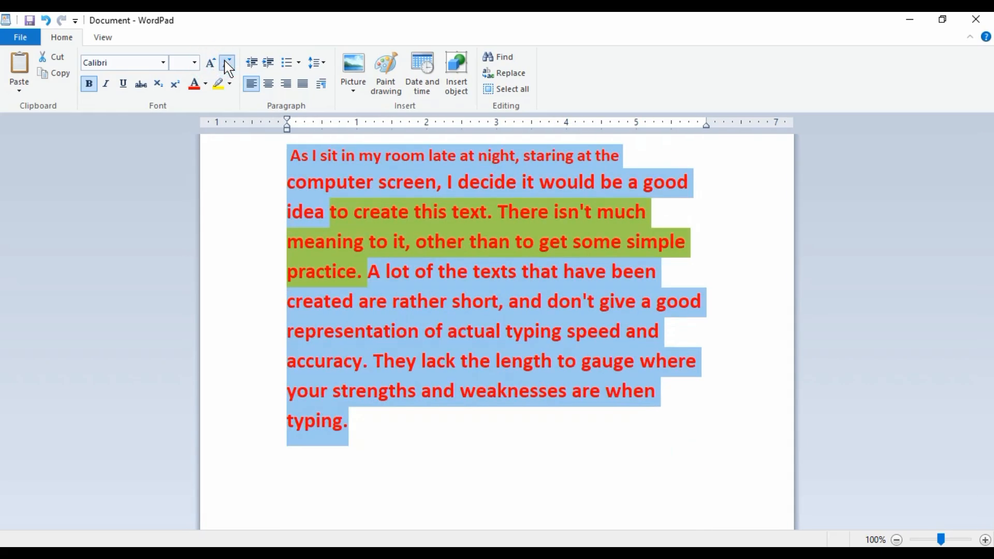
left_click(227, 63)
left_click(227, 63)
left_click(227, 62)
left_click(226, 64)
- Enlarge the whole paragraph by four size increments with Grow font and deselect it
left_click(211, 63)
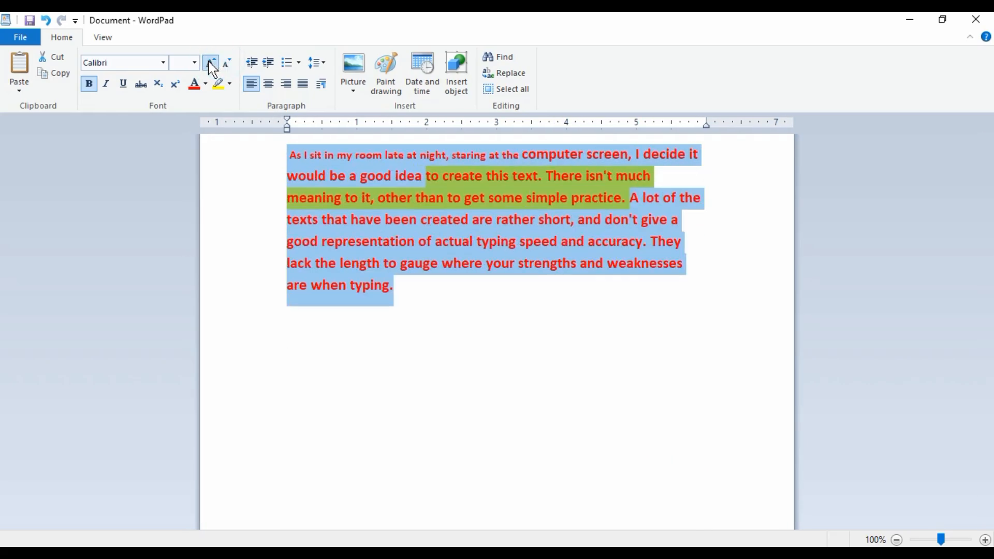
left_click(211, 63)
left_click(210, 63)
left_click(210, 63)
left_click(737, 468)
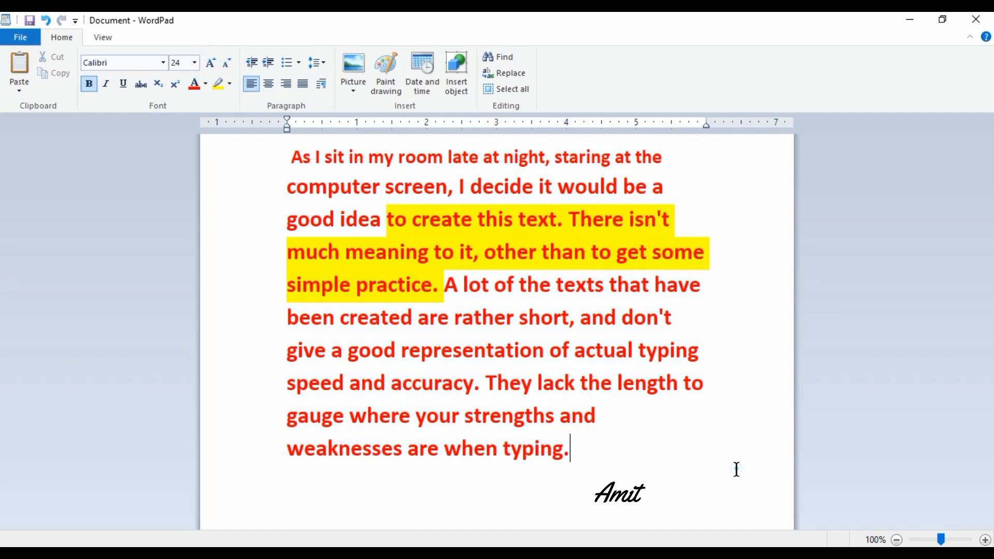
- Select the whole paragraph, try font size 28 on it and settle on size 20
left_click_drag(710, 460, 240, 146)
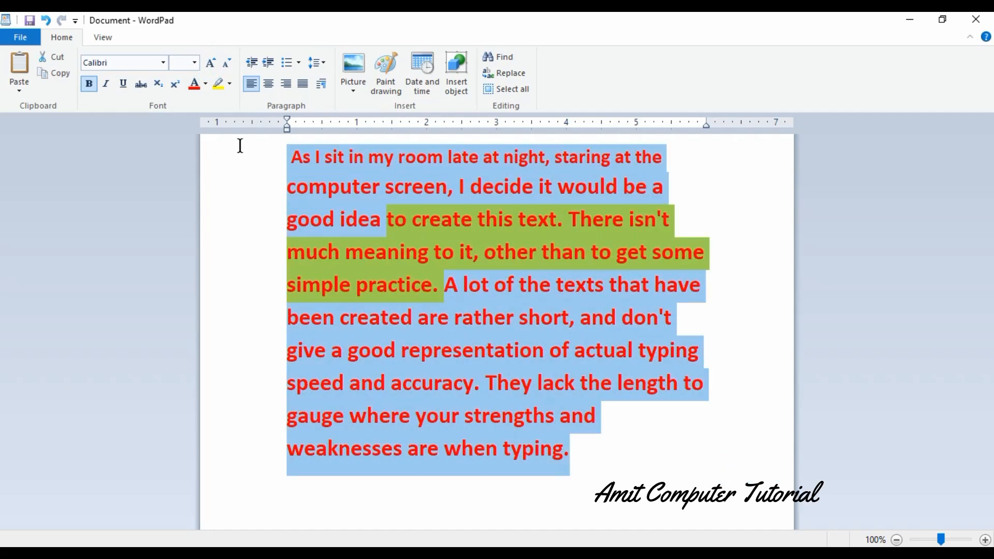
left_click(195, 63)
left_click(176, 226)
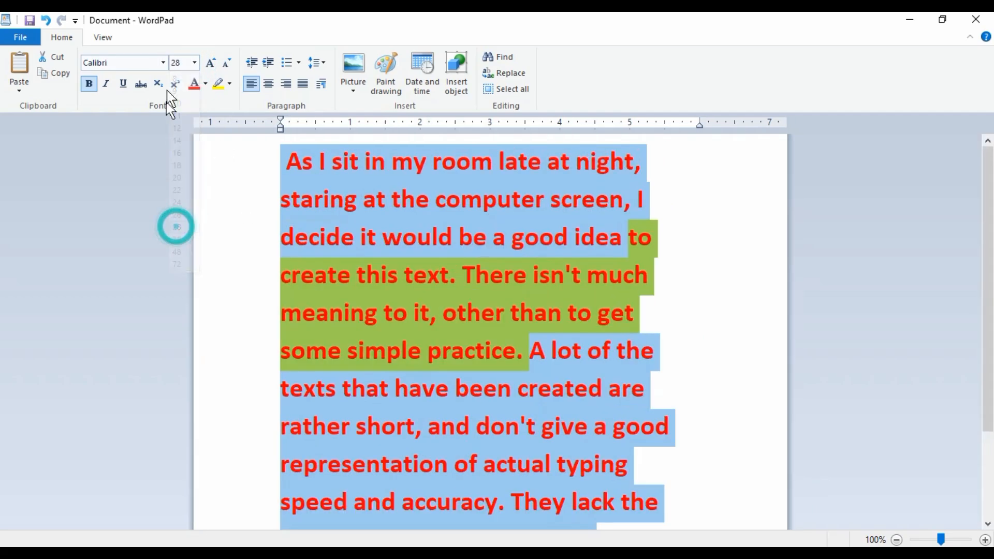
left_click(195, 62)
left_click(188, 176)
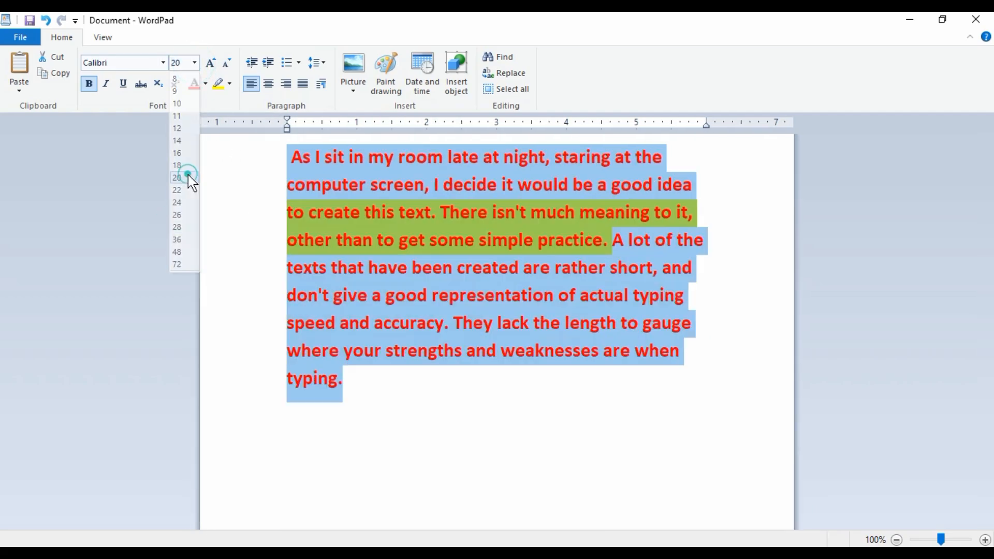
- Change the font of the whole paragraph to Arial Rounded MT Bold
left_click(163, 61)
scroll(189, 154, "up", 3)
left_click(145, 166)
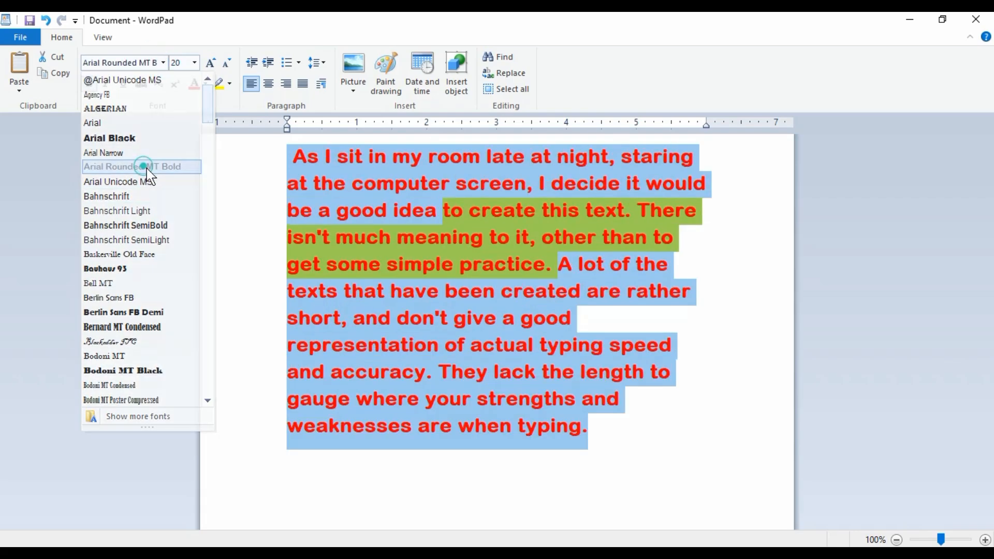
- Set the text colour of the whole paragraph to Automatic and deselect it
left_click(249, 264)
left_click(205, 83)
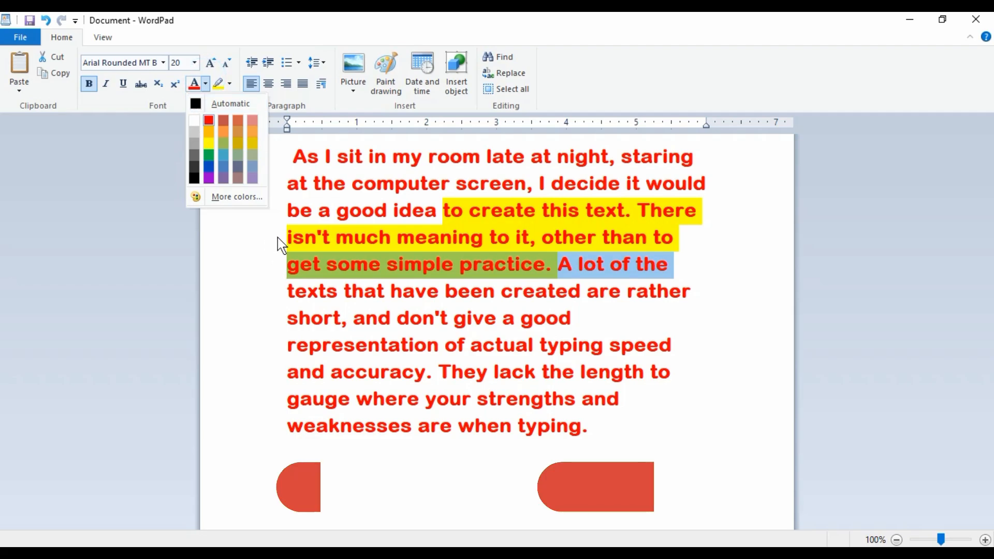
triple_click(259, 237)
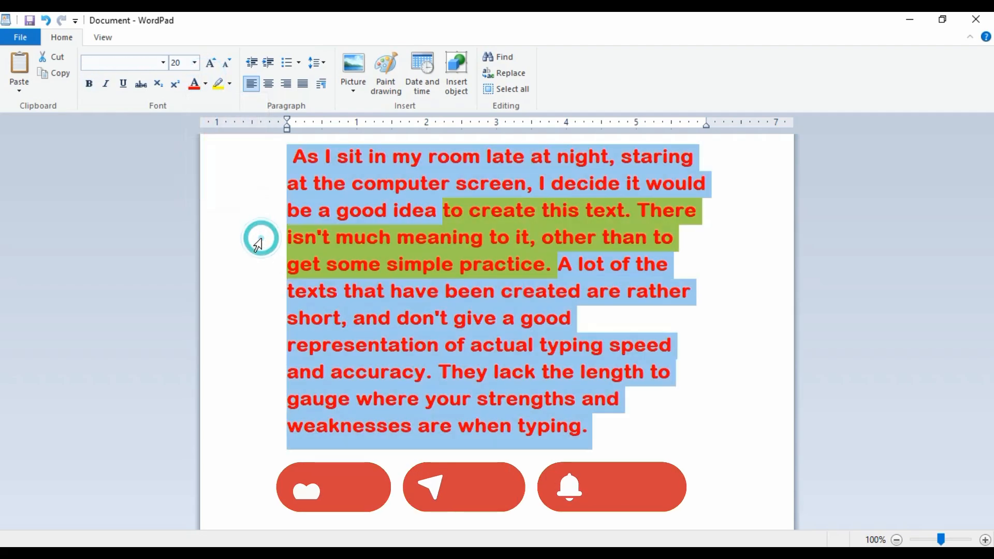
left_click(206, 84)
left_click(199, 102)
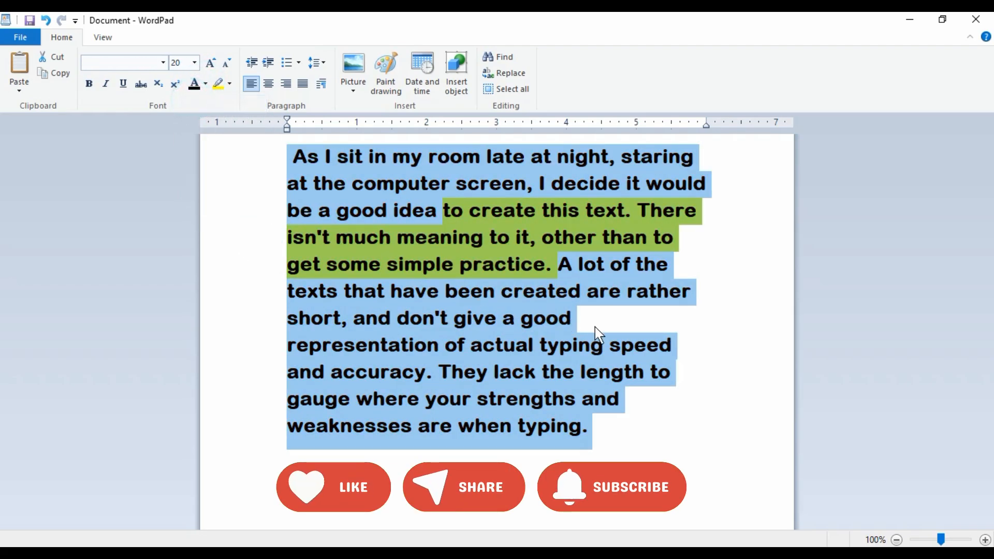
left_click(744, 275)
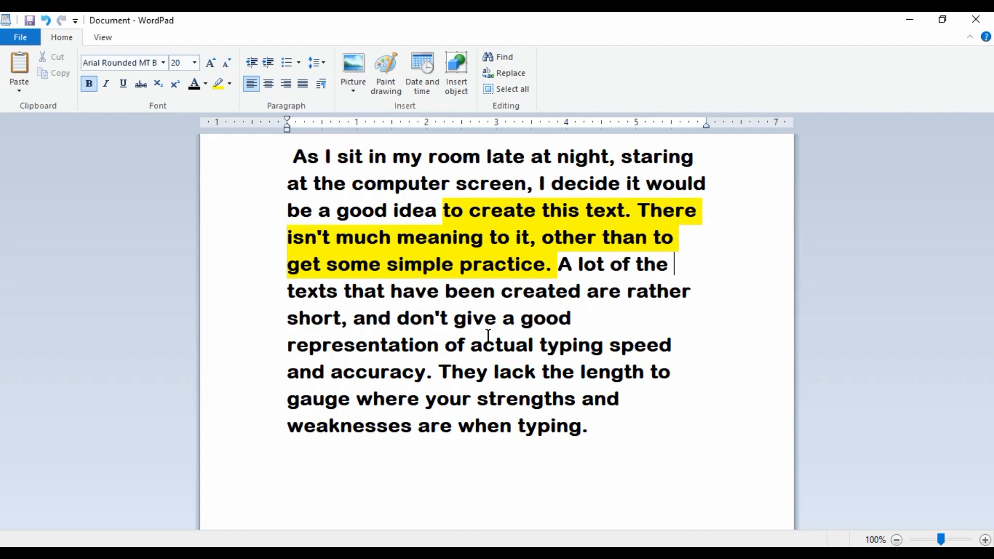
- Select the whole paragraph and try centre and right alignment on it, returning it to left alignment
left_click_drag(633, 442, 289, 147)
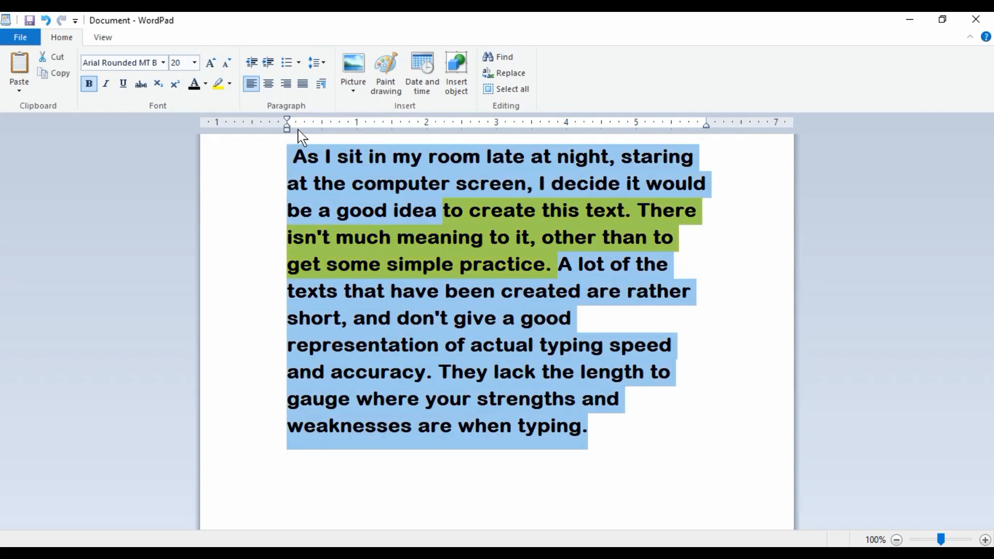
left_click(268, 84)
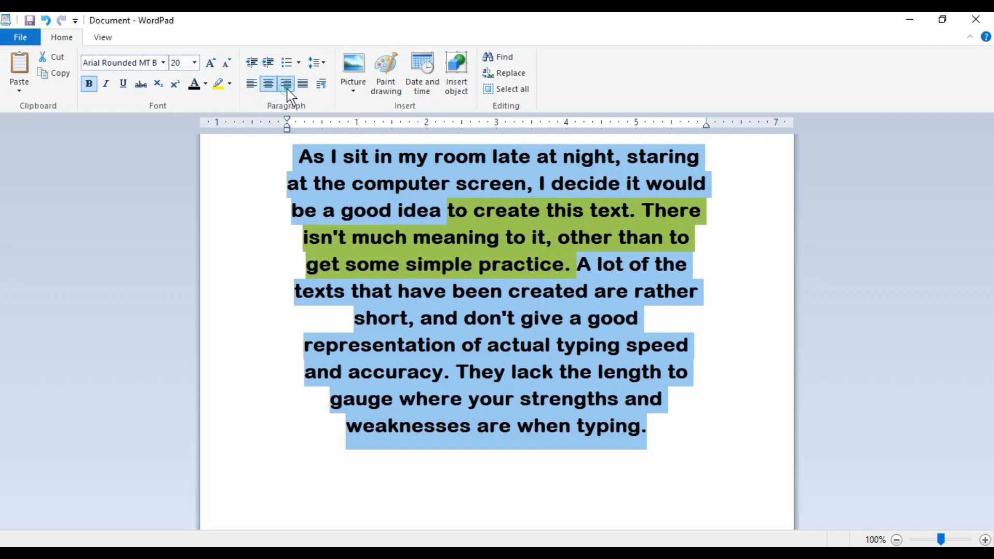
left_click(286, 88)
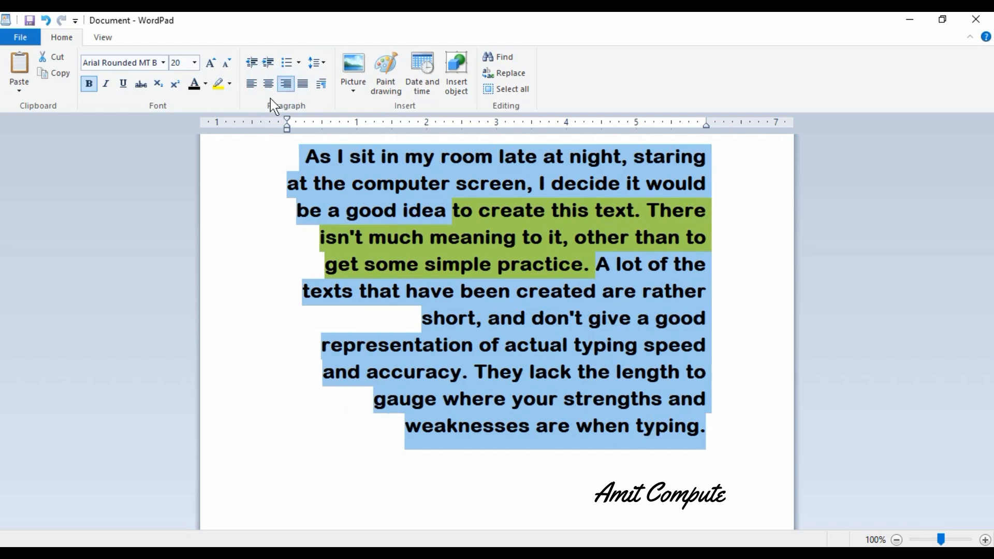
left_click(251, 84)
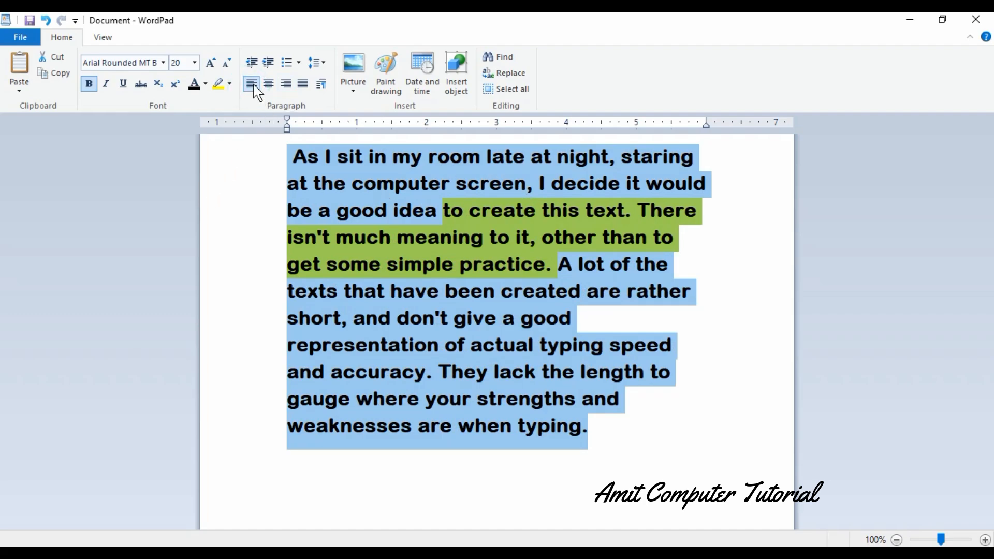
left_click(267, 84)
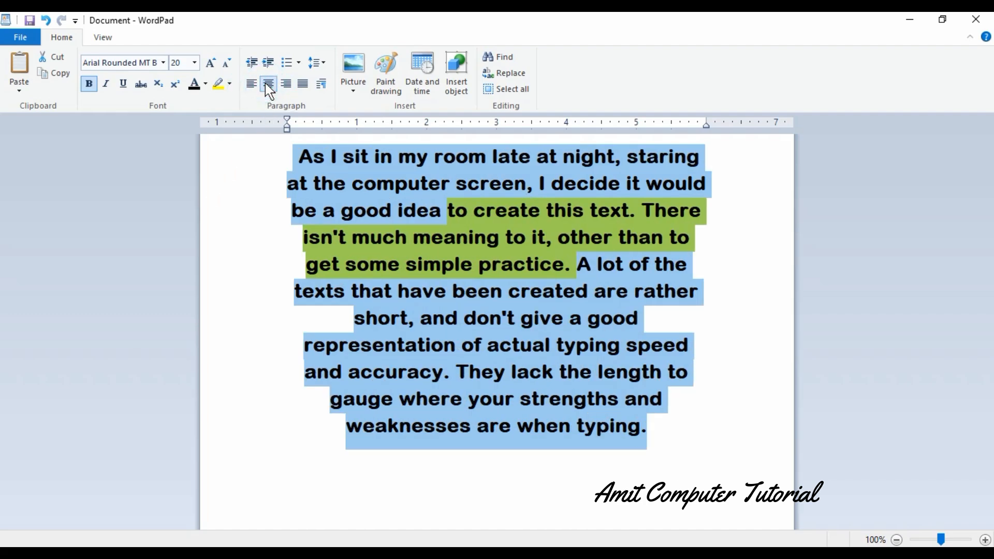
left_click(252, 84)
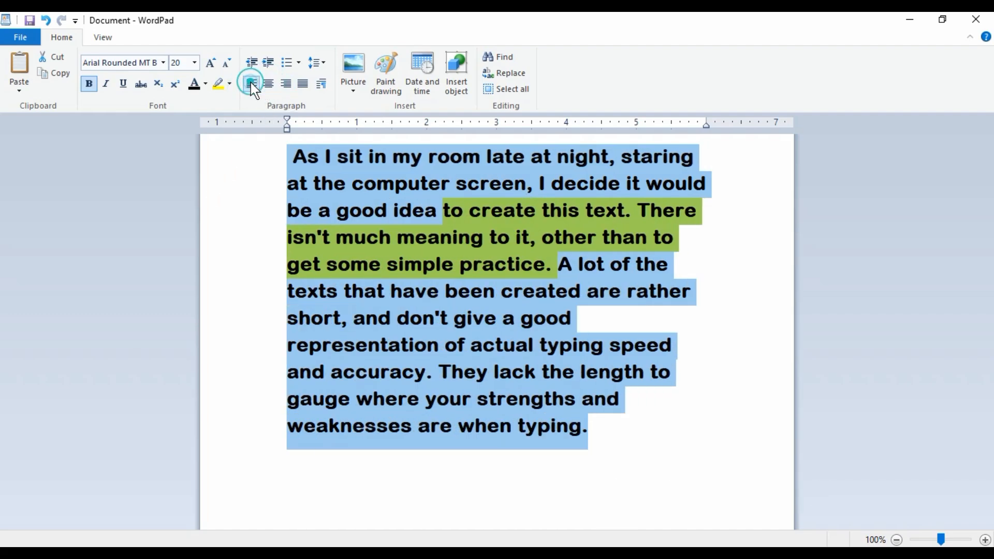
- Justify the whole paragraph, try centre alignment again and return it to left alignment
left_click(303, 84)
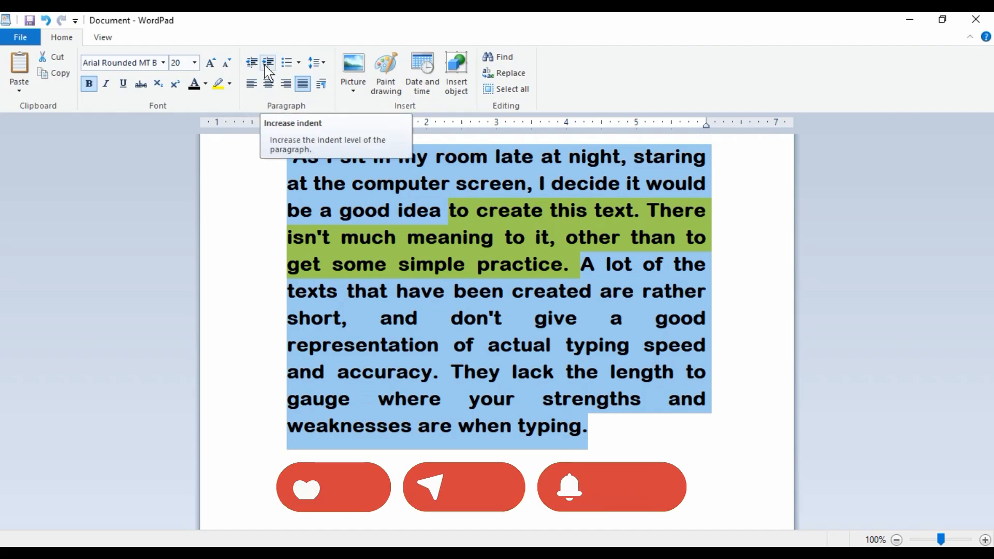
left_click(248, 86)
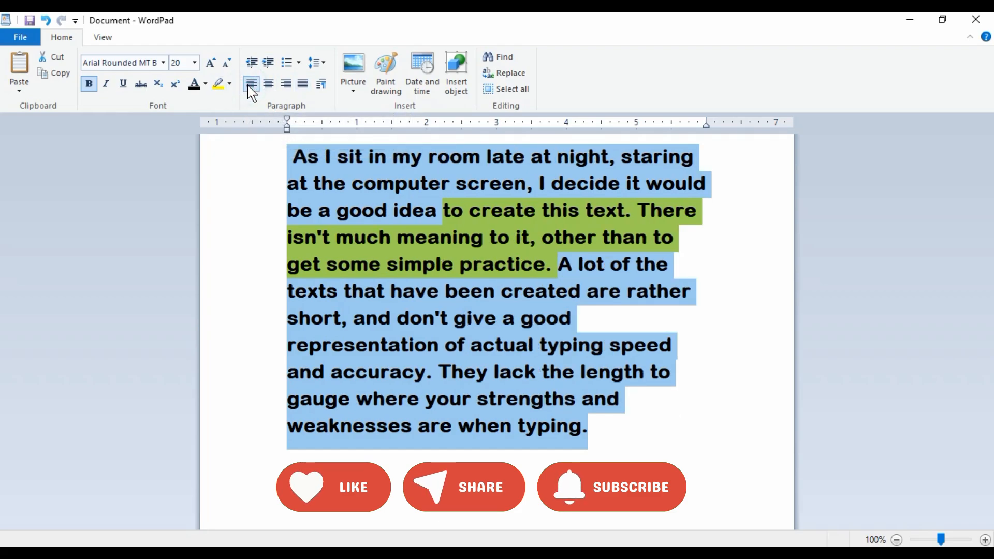
left_click(267, 84)
left_click(251, 85)
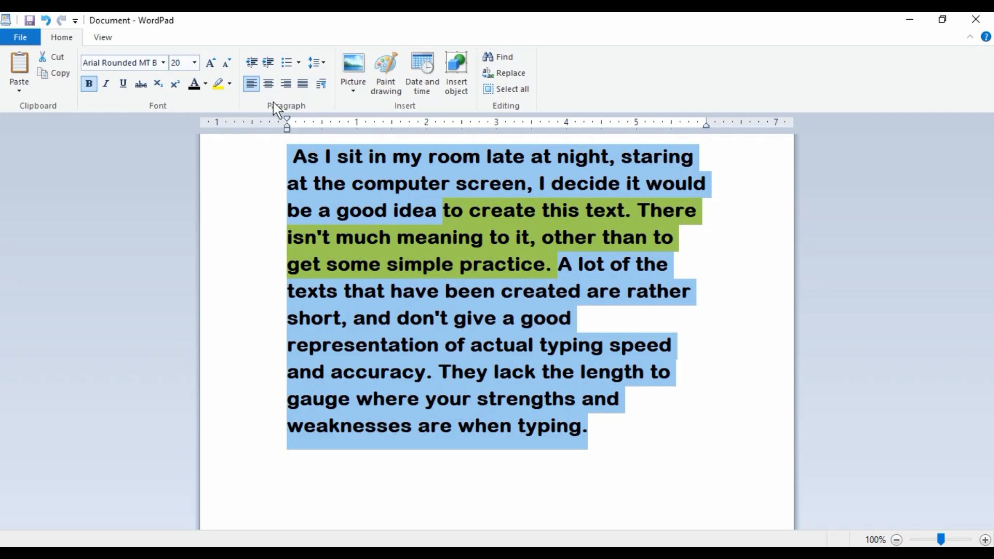
- Increase the indent of the whole paragraph by eight levels
left_click(268, 62)
left_click(268, 62)
left_click(268, 62)
left_click(268, 62)
left_click(268, 62)
left_click(268, 62)
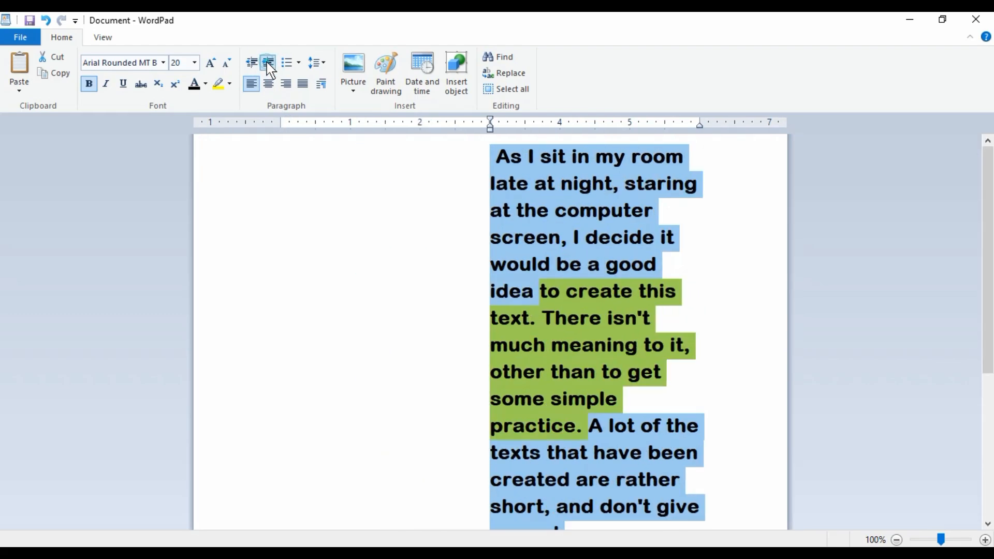
left_click(268, 62)
left_click(268, 62)
- Decrease the indent of the whole paragraph by eight levels, back to the page margin
left_click(252, 62)
left_click(252, 62)
left_click(252, 63)
left_click(252, 62)
left_click(252, 62)
left_click(252, 62)
left_click(252, 62)
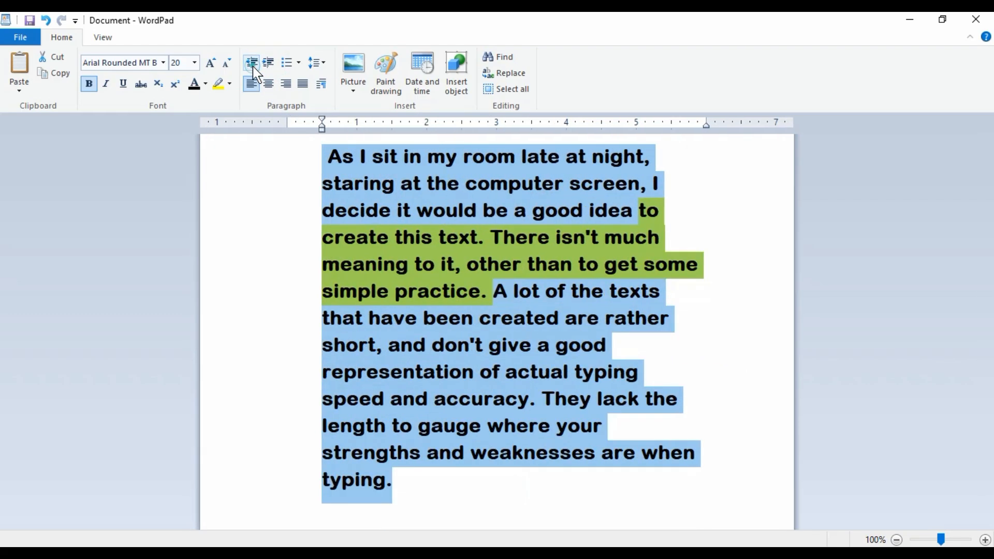
left_click(252, 62)
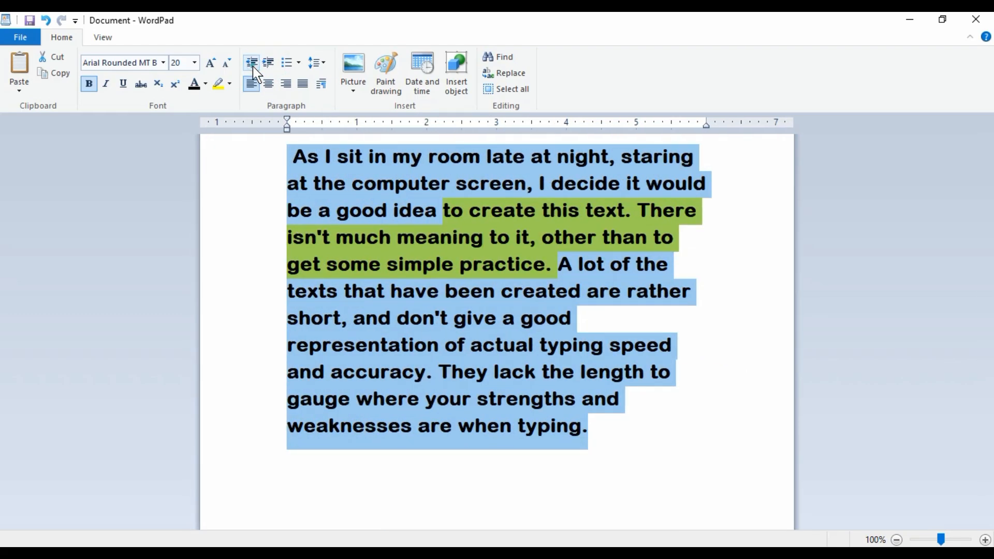
- View the available list styles without picking one and delete the whole selected paragraph
left_click(297, 63)
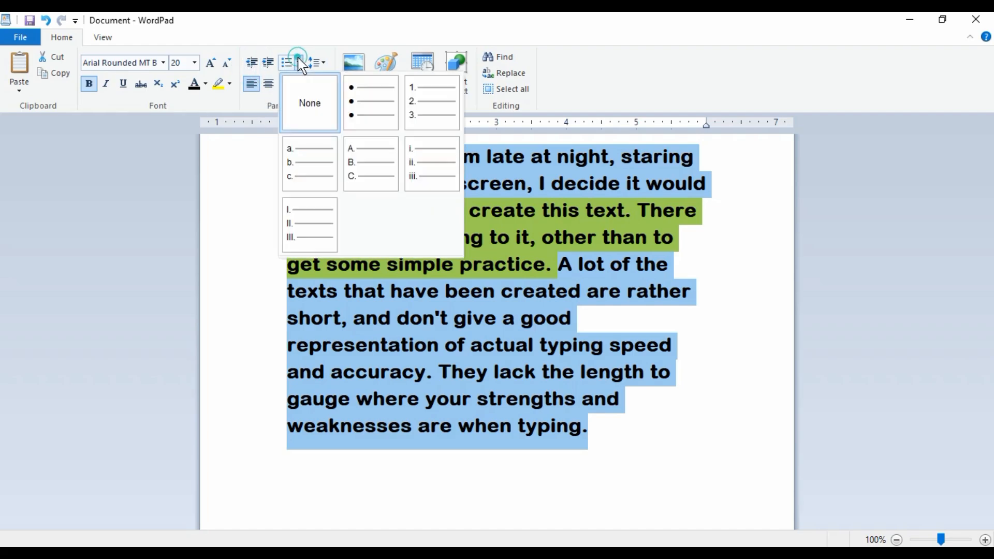
left_click(743, 344)
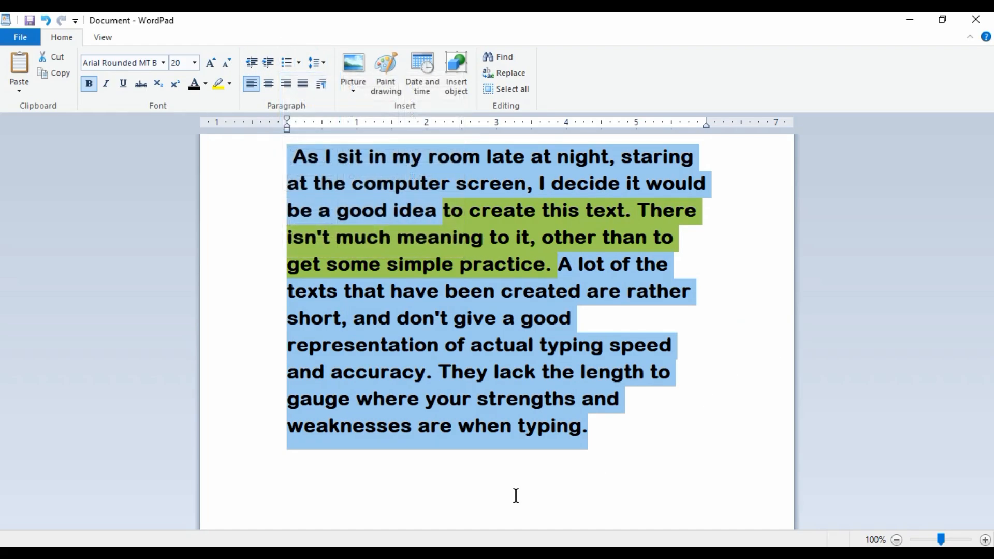
key("Delete")
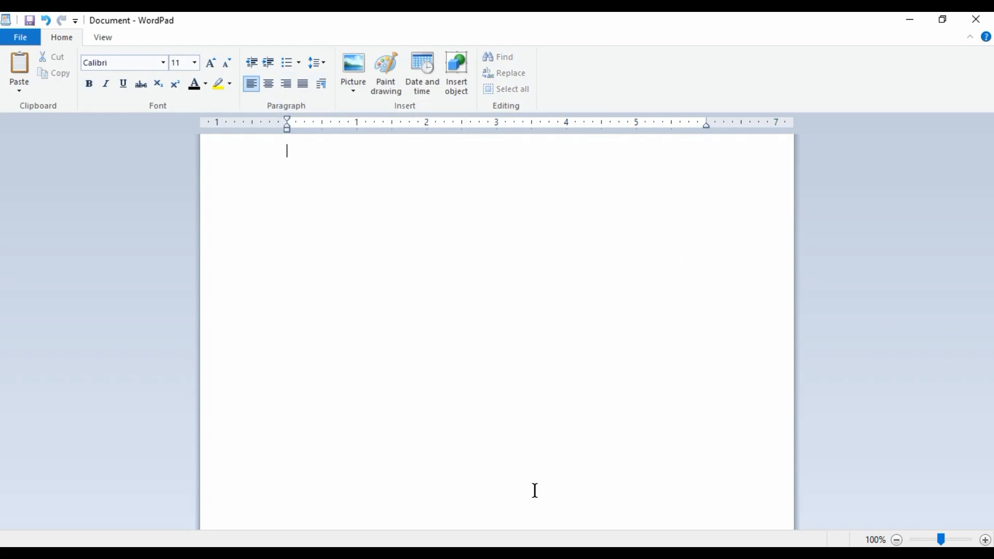
- Set the font size to 28 on the empty page and start a bulleted list
left_click(195, 62)
left_click(187, 227)
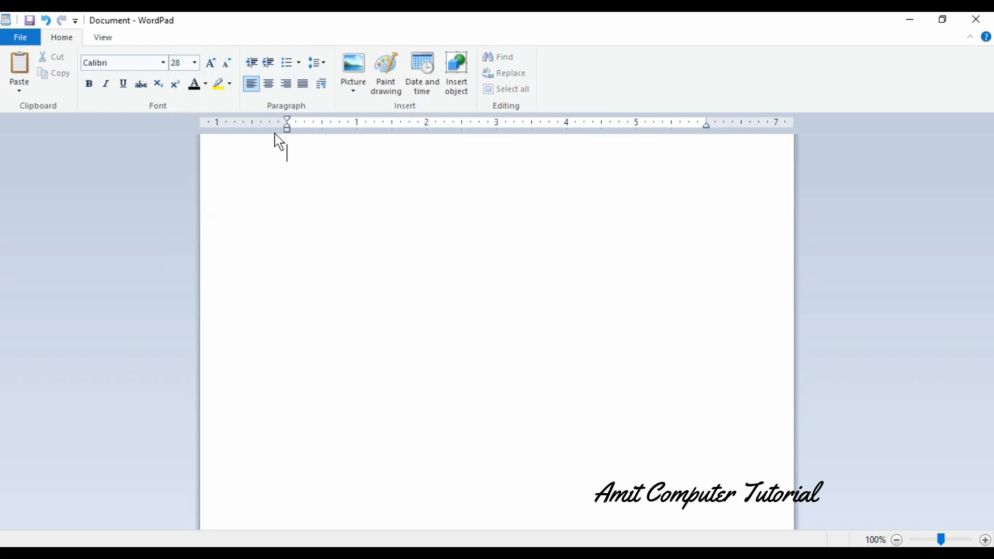
left_click(290, 63)
type("dfdohoisdjfisdjfi")
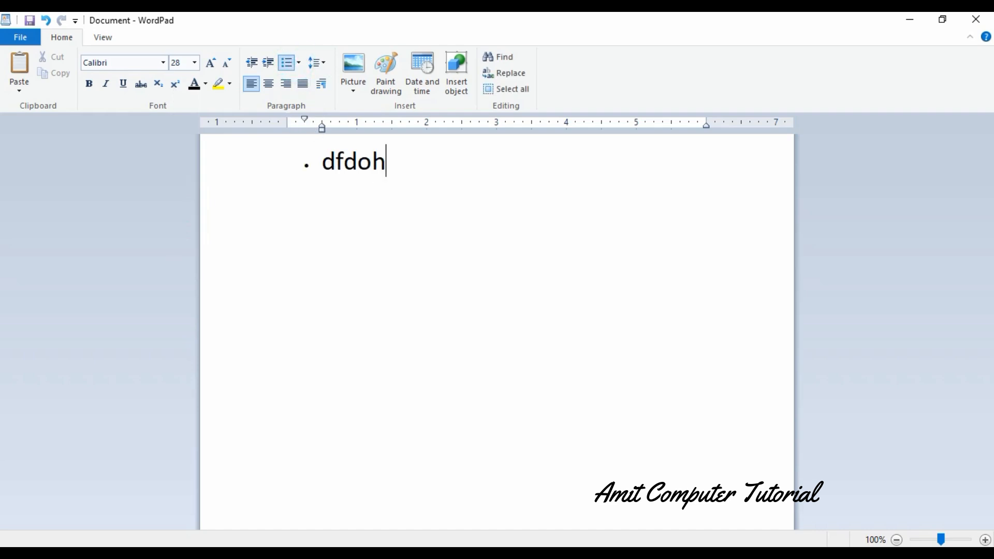
key("BackSpace")
key("BackSpace")
key("BackSpace")
key("BackSpace")
key("BackSpace")
key("BackSpace")
key("BackSpace")
key("BackSpace")
key("BackSpace")
key("BackSpace")
key("BackSpace")
key("BackSpace")
key("BackSpace")
key("BackSpace")
key("BackSpace")
key("BackSpace")
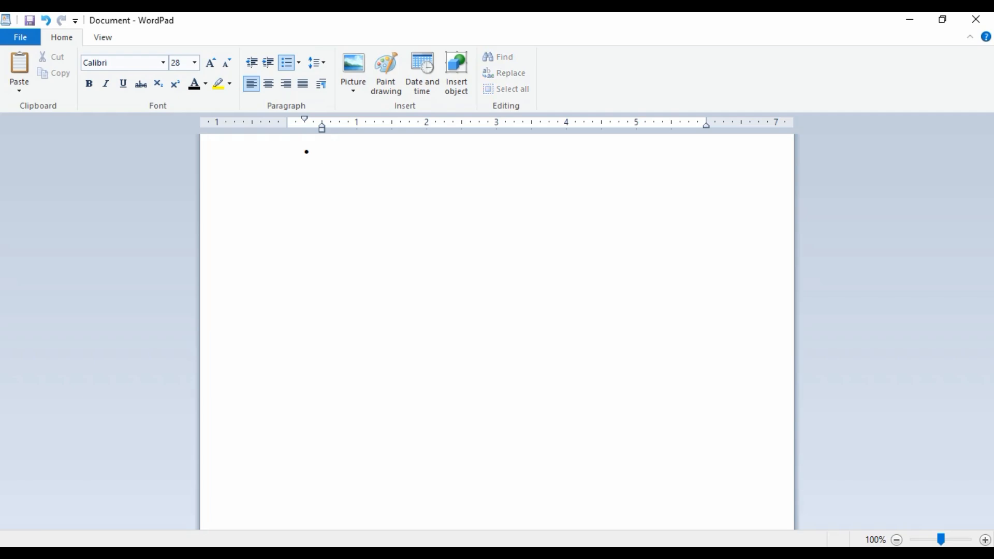
- Enter two bulleted items reading "i am a student." and "I want to be a good person."
type("i am")
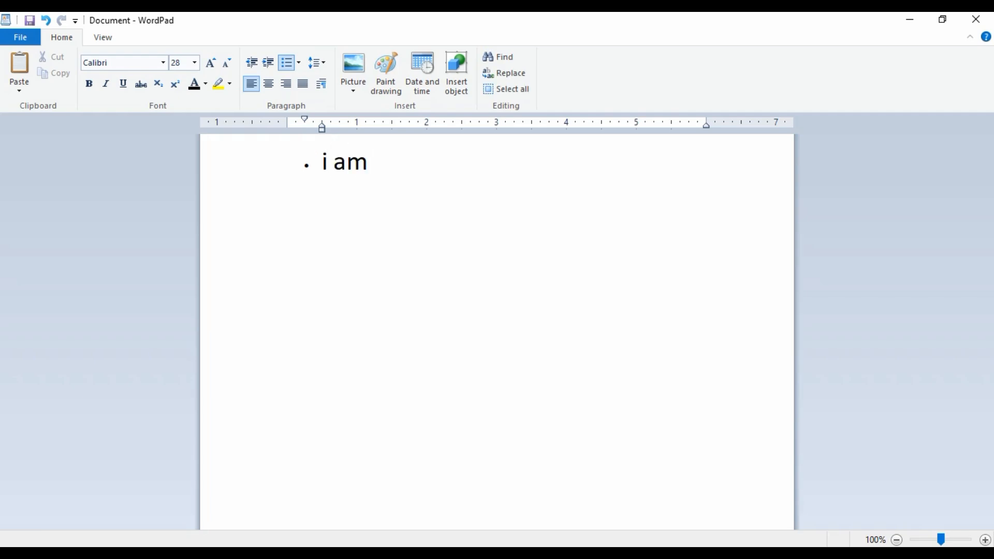
type(" a student.")
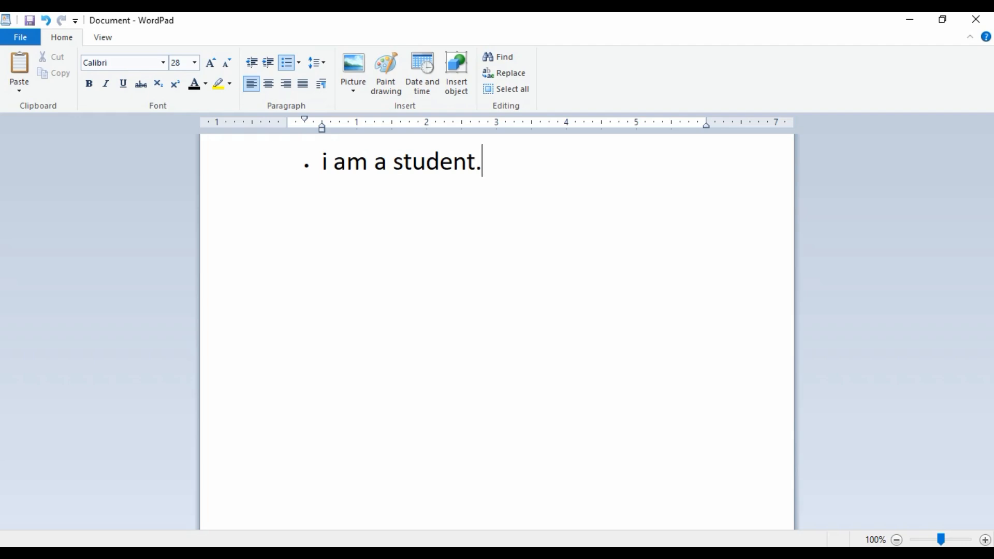
key("Return")
type("I waw")
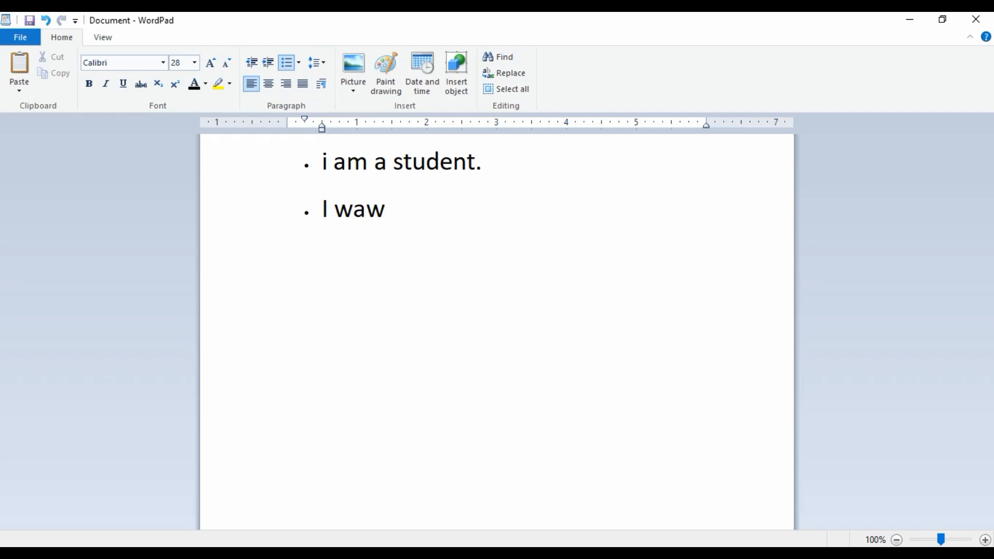
key("BackSpace")
type("nt ton")
key("BackSpace")
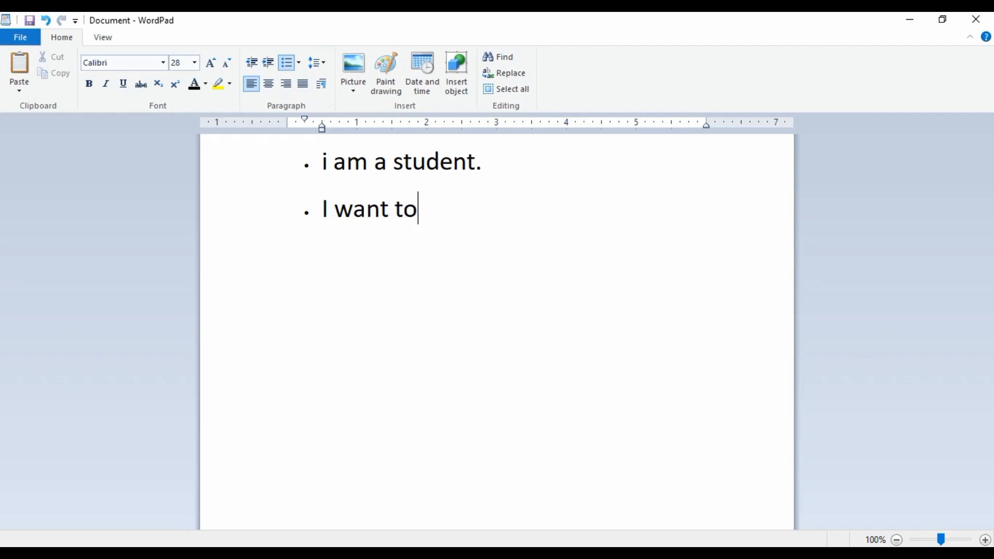
type("be a")
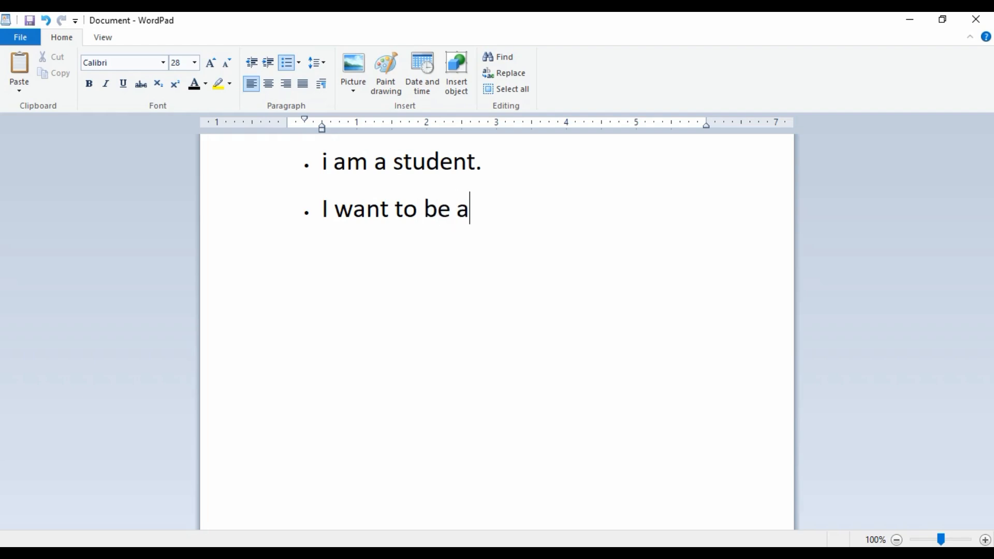
type(" good ")
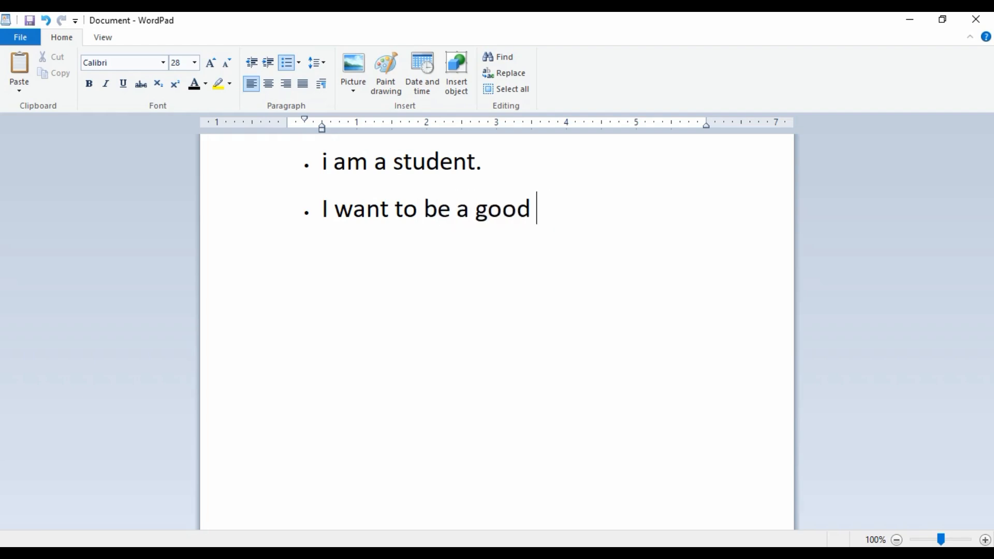
type("or")
key("BackSpace")
type("erson")
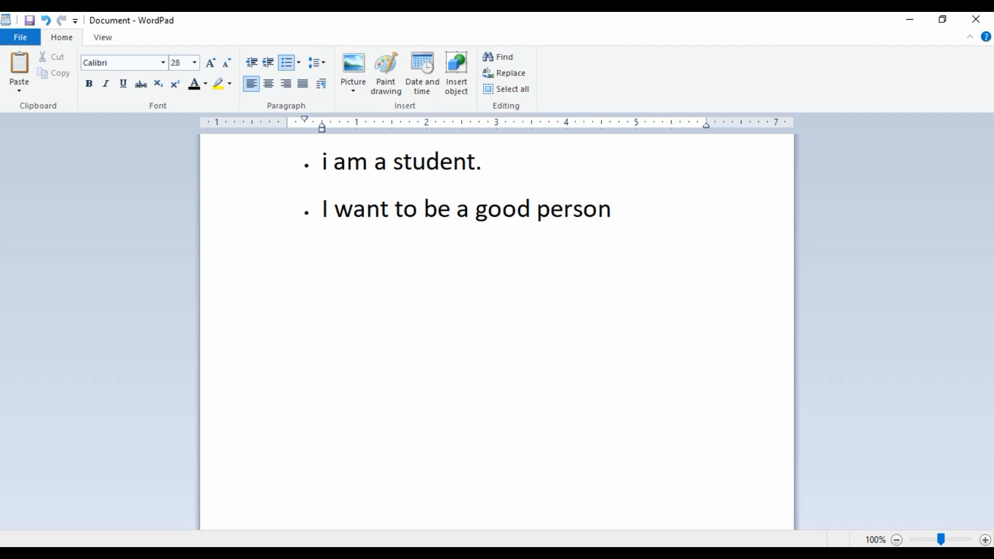
type(".")
- Delete the whole bulleted list and set the empty page's list style to None
left_click(298, 64)
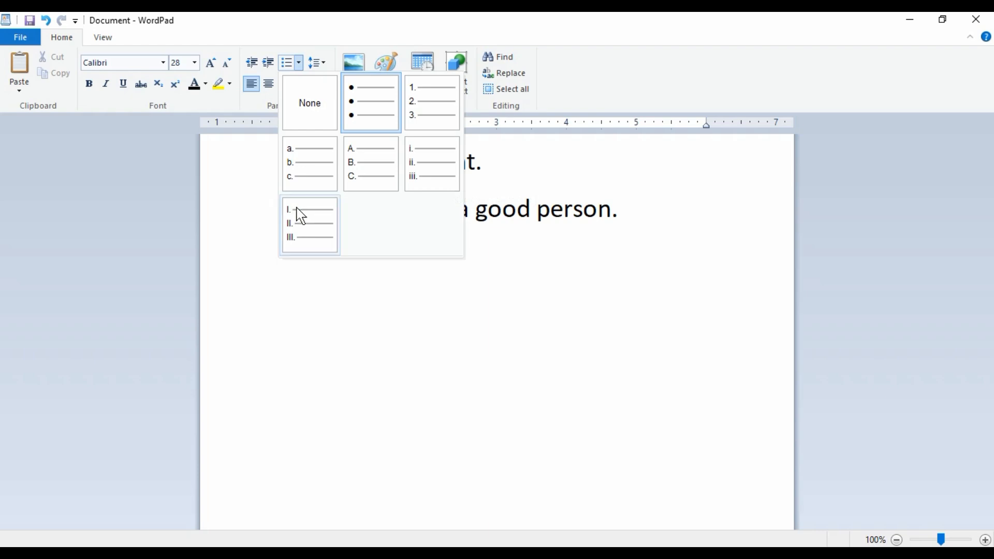
left_click(468, 495)
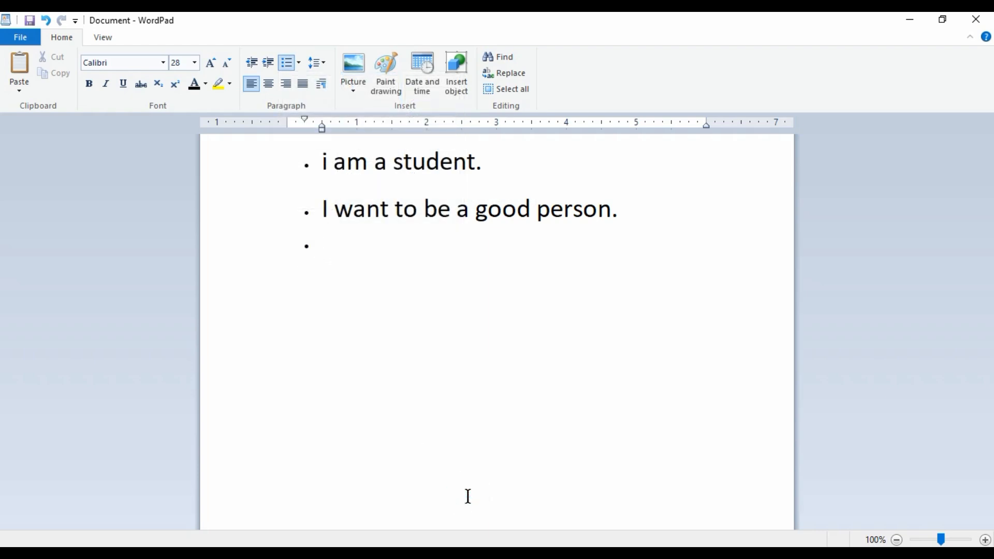
key("ctrl+a")
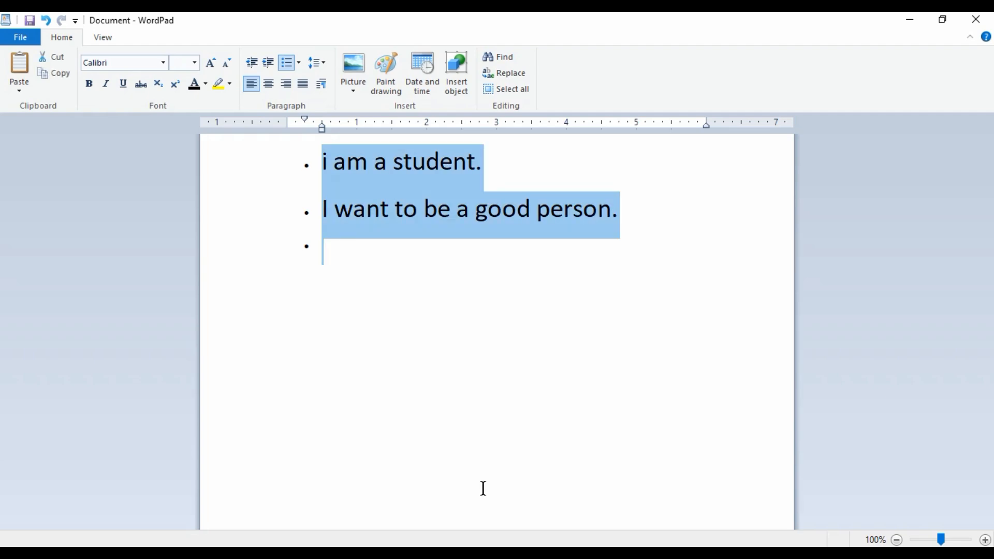
key("Delete")
left_click(301, 61)
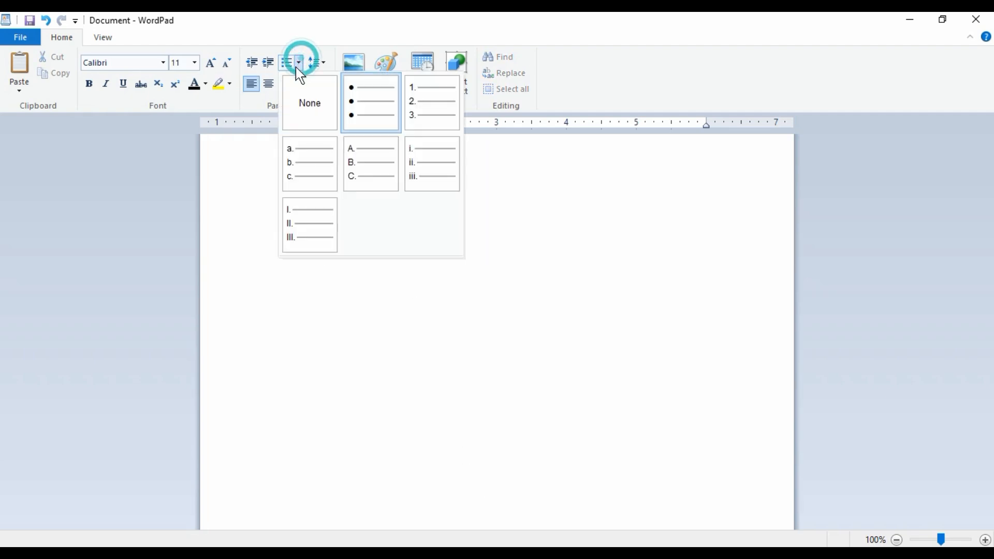
left_click(302, 85)
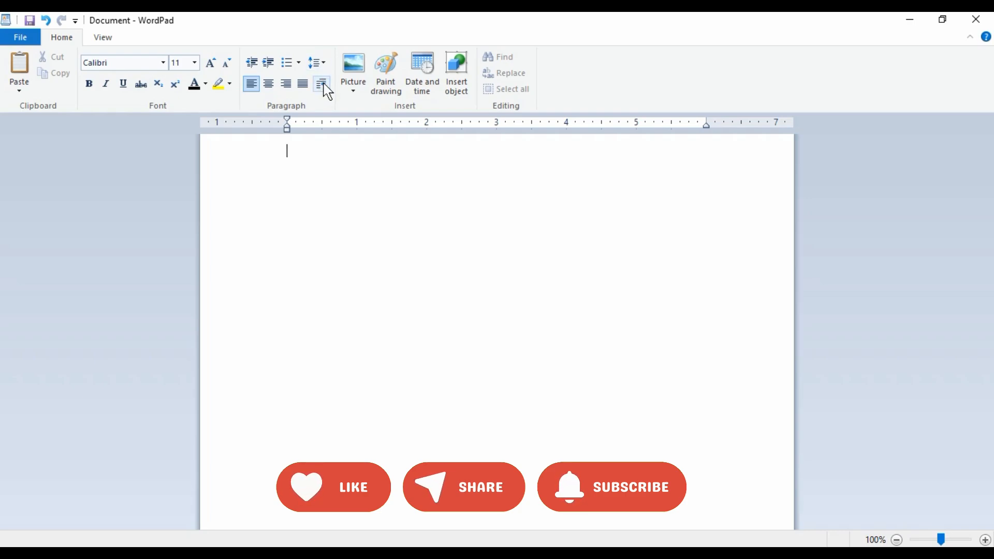
- Set the empty paragraph's line spacing to 2.00 and its left indentation to 5"
left_click(322, 84)
left_click(596, 152)
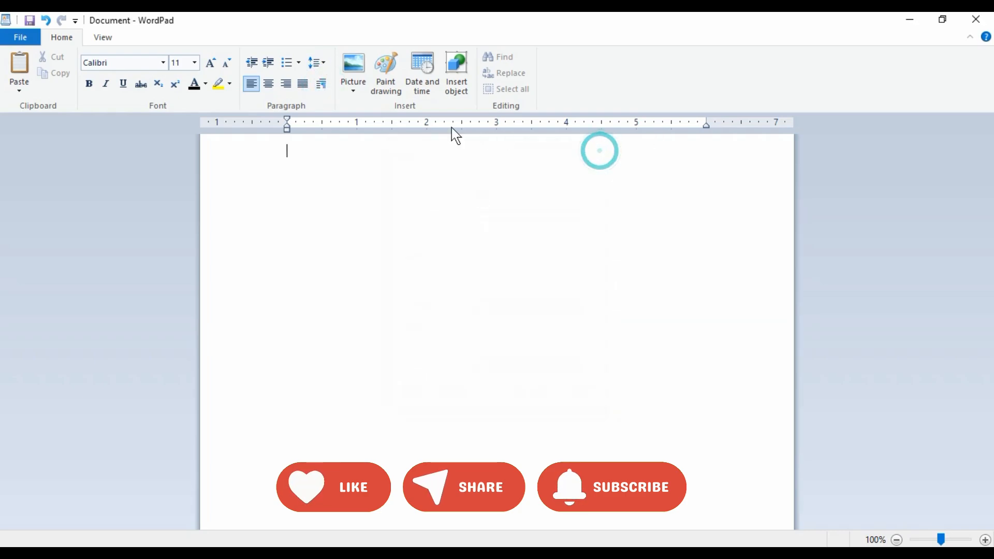
left_click(322, 86)
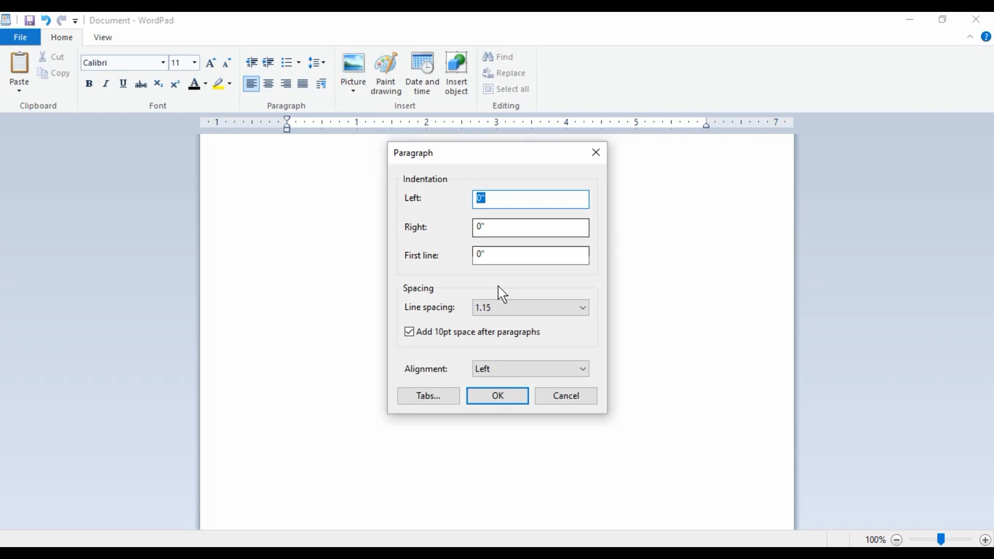
left_click(507, 312)
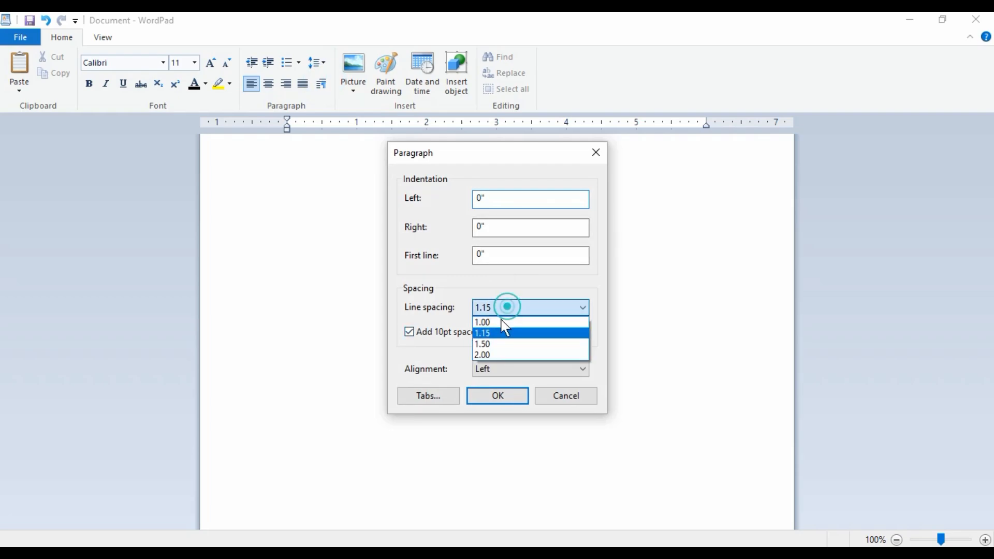
left_click(496, 353)
double_click(501, 196)
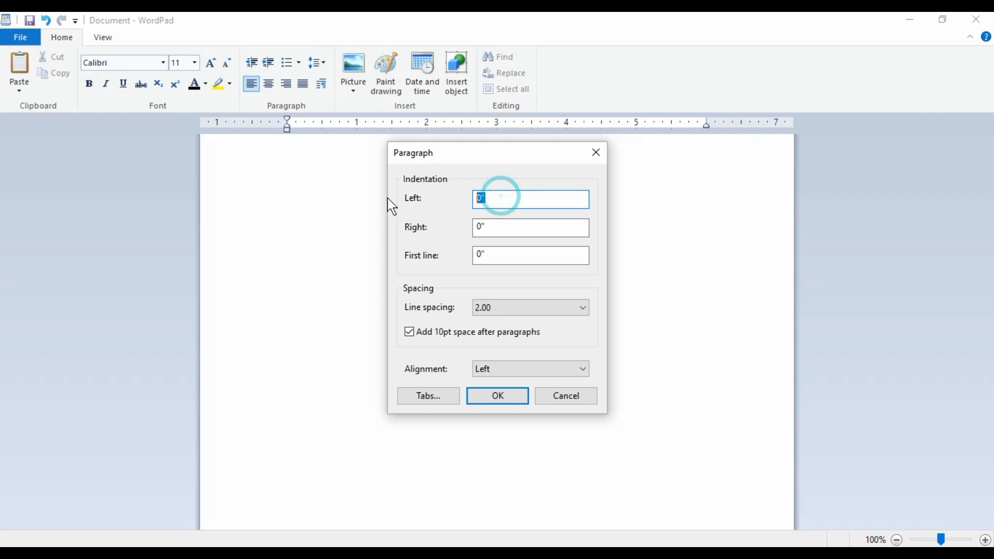
double_click(502, 225)
double_click(500, 255)
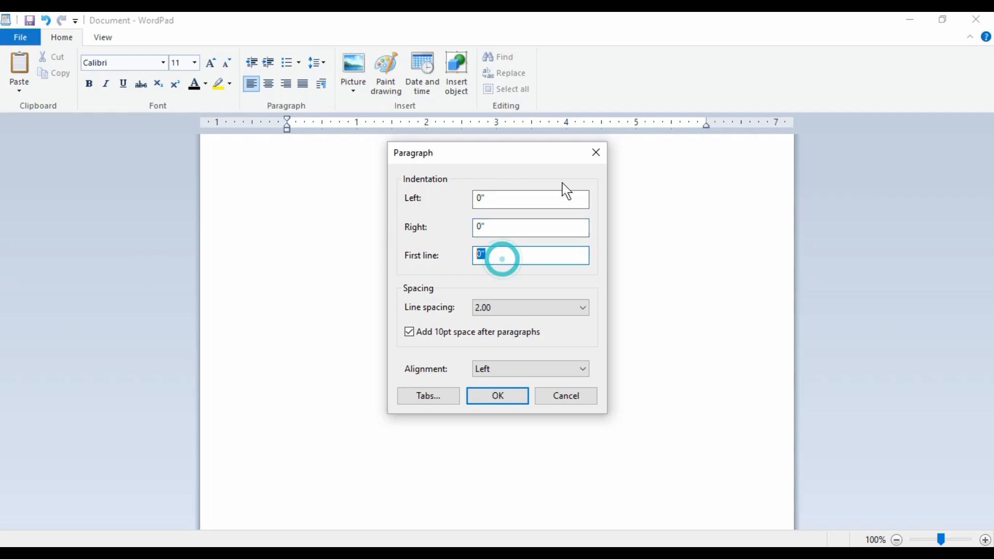
left_click(481, 198)
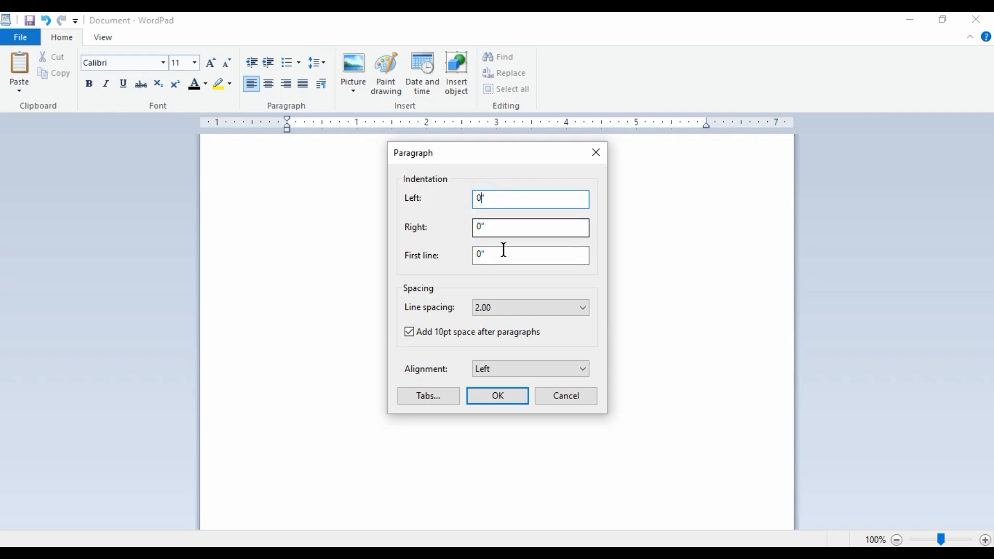
type("5")
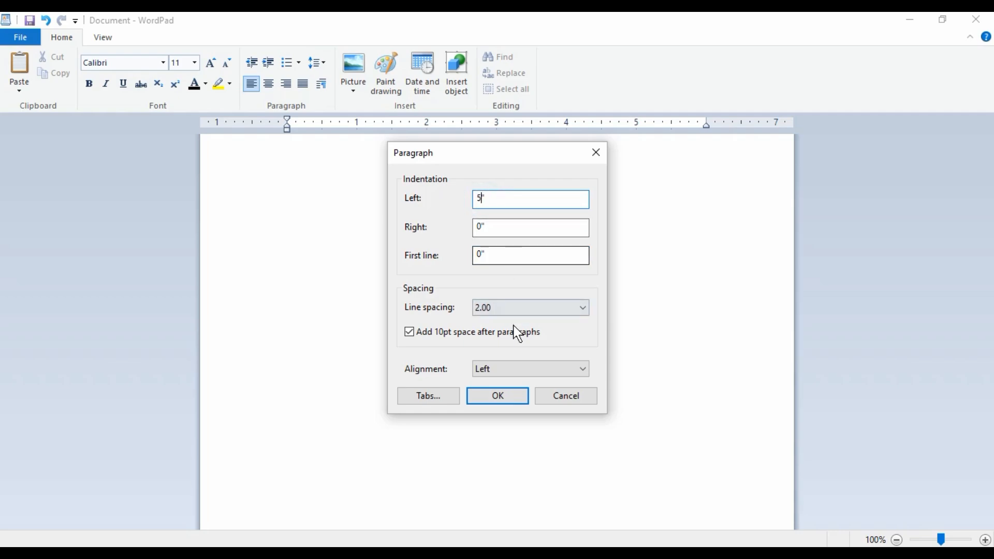
left_click(517, 401)
- Enter the sample text "yujgyugy" at the new indent and erase it again
type("yujgyugy")
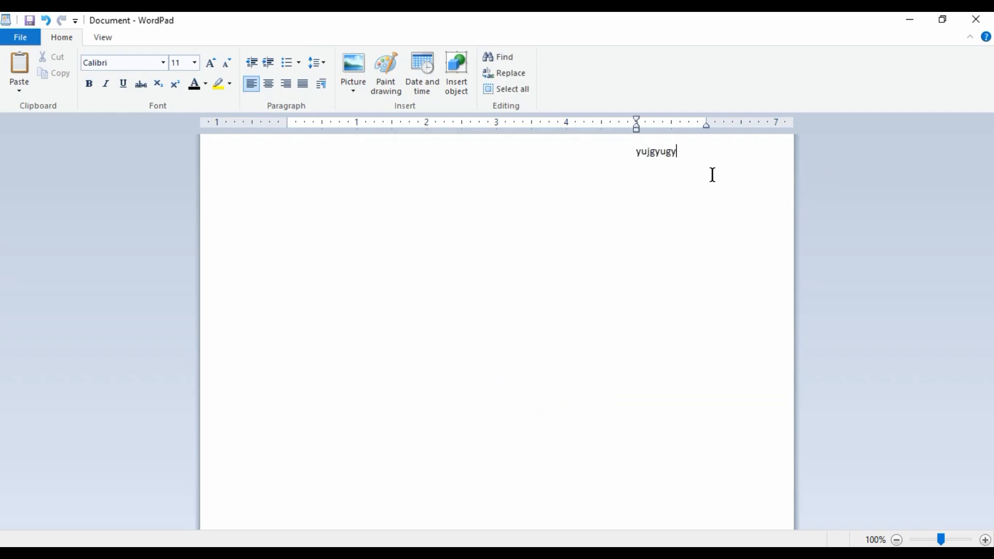
key("BackSpace")
key("BackSpace")
key("BackSpace")
key("BackSpace")
key("BackSpace")
key("BackSpace")
key("BackSpace")
key("BackSpace")
key("BackSpace")
key("BackSpace")
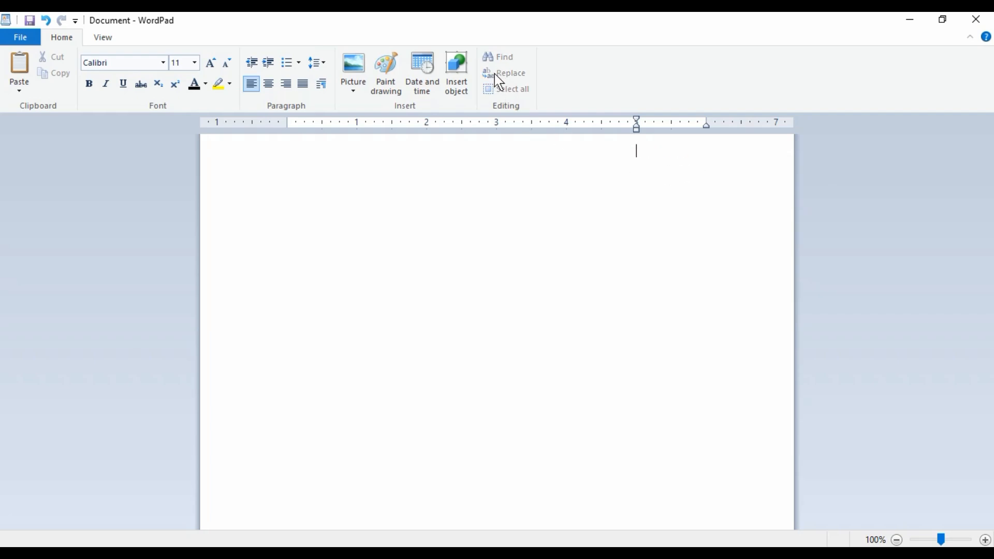
- Clear the paragraph's left indentation and check the paragraph settings without changing anything else
left_click(321, 84)
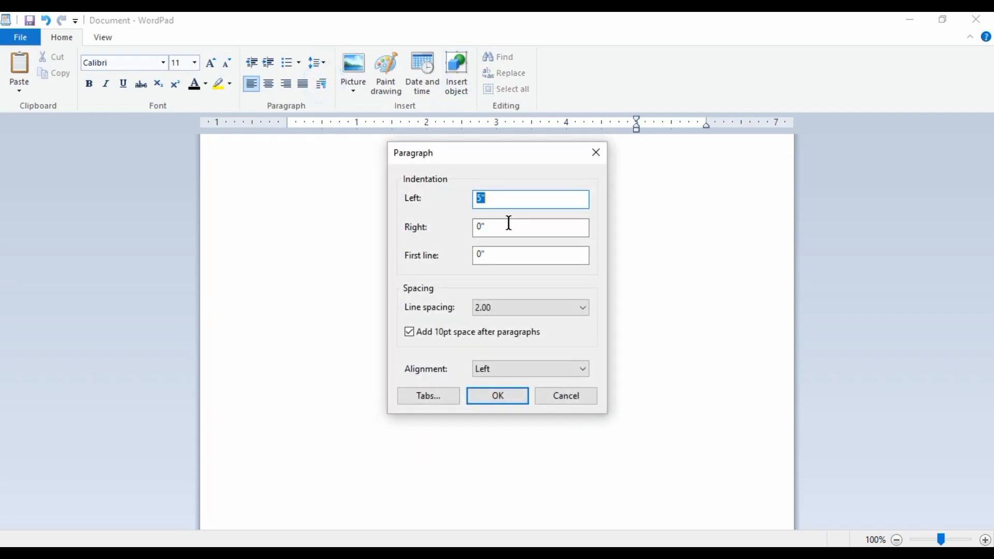
left_click(502, 197)
double_click(502, 198)
key("BackSpace")
left_click(498, 396)
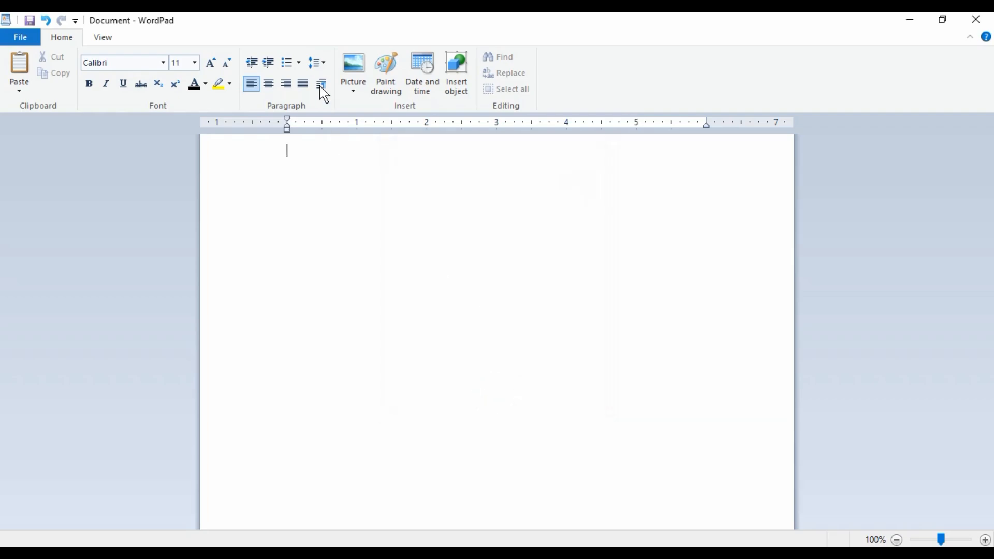
left_click(323, 83)
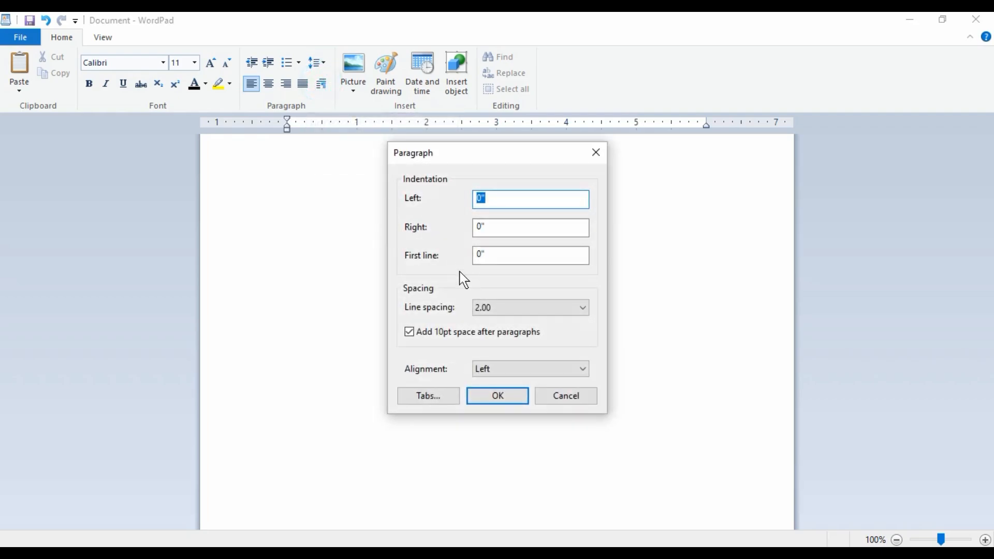
left_click(259, 248)
left_click(597, 155)
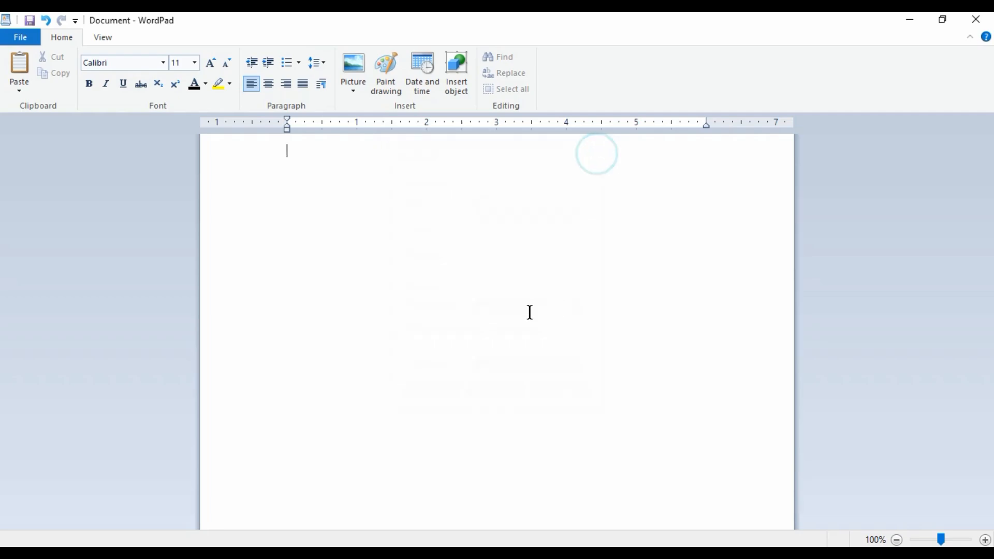
- Set the font size to 24 on the empty page
left_click(200, 62)
left_click(193, 63)
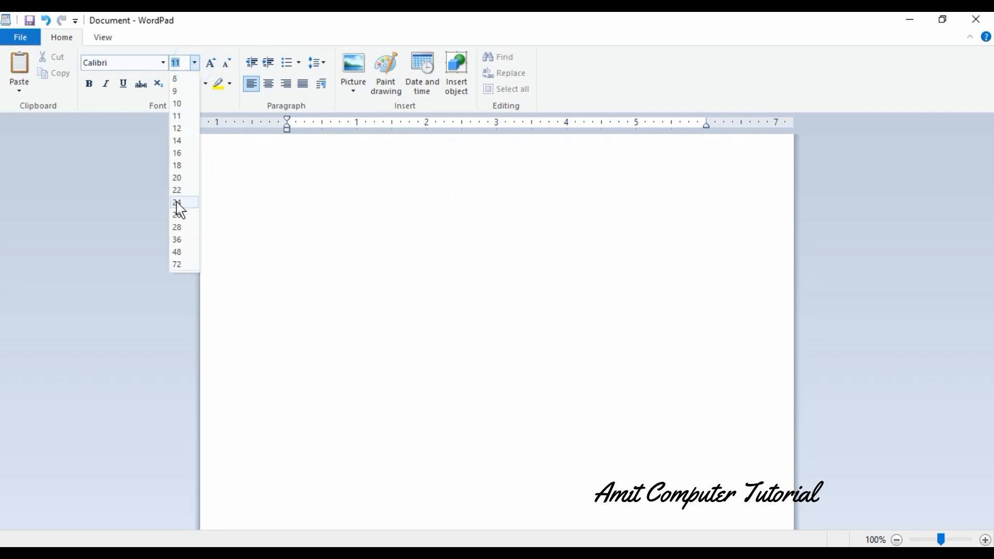
left_click(176, 202)
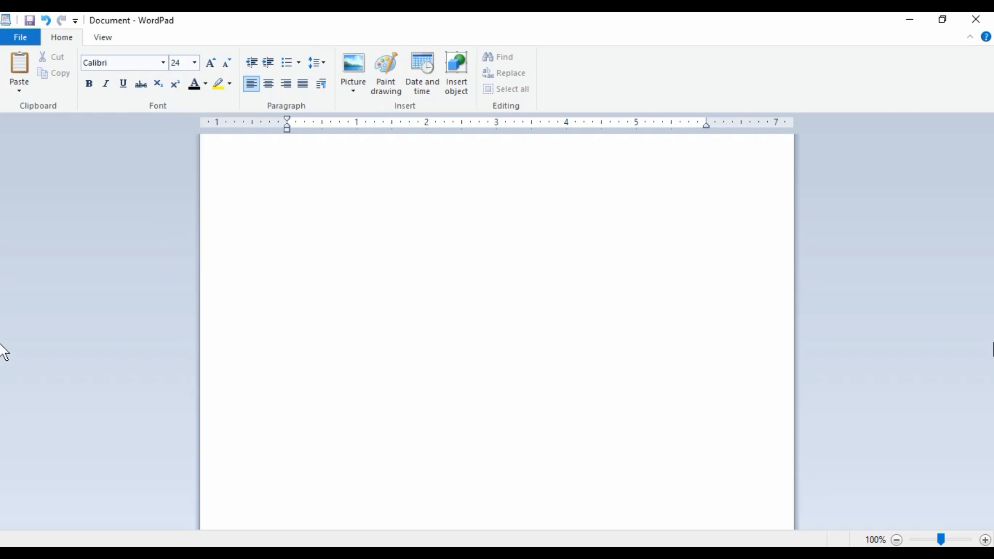
- Write "India is my country." and, as a new paragraph below it, "I love my India"
type("India is")
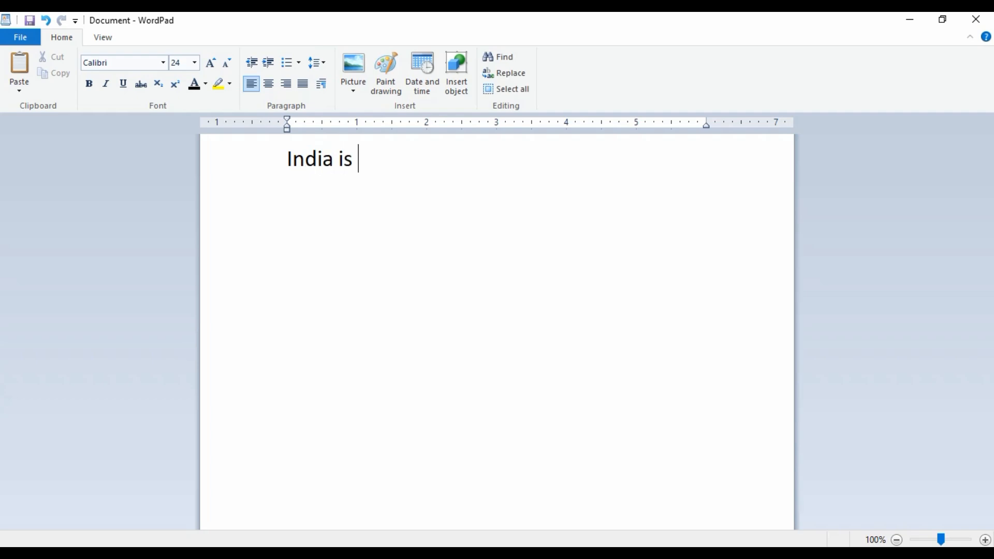
type(" my c")
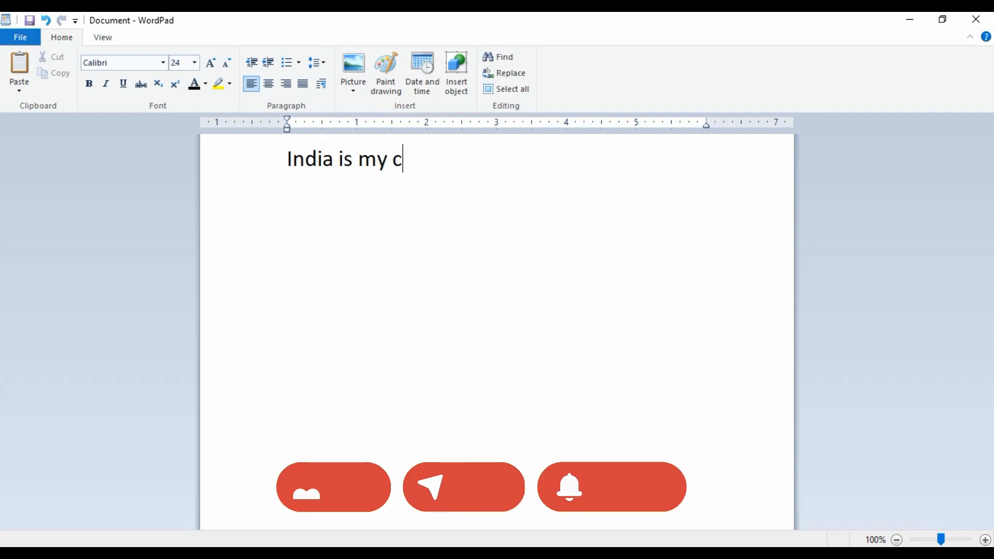
type("ountry.")
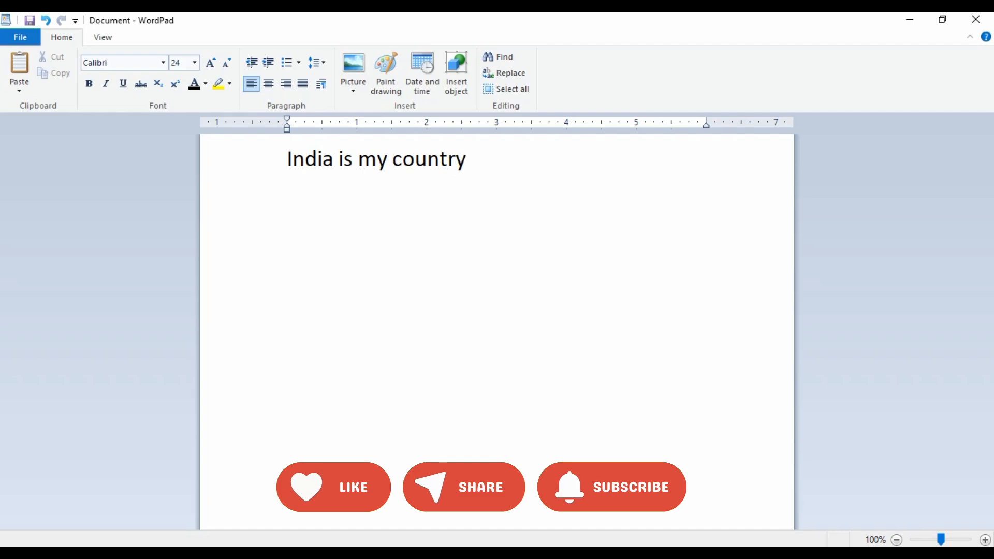
key("Return")
key("Return")
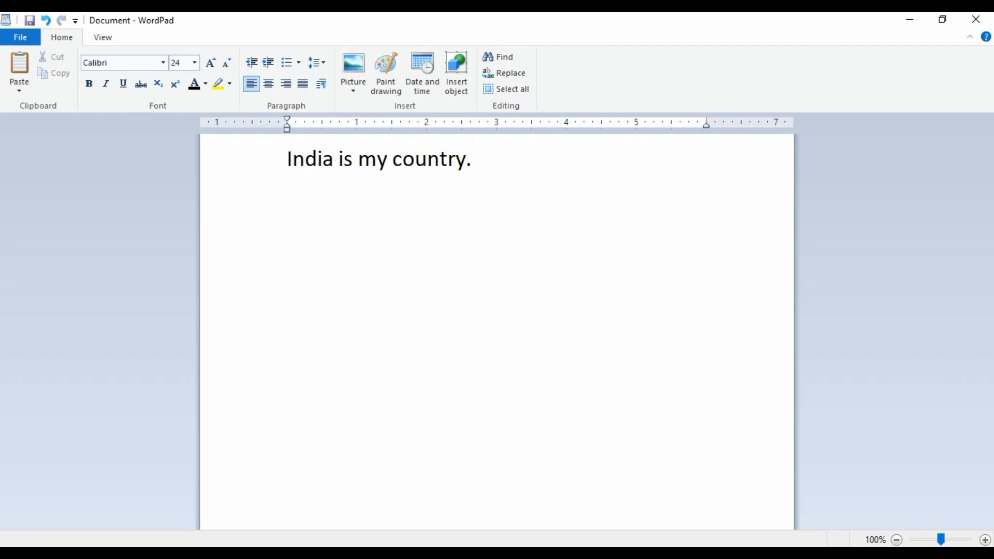
type("love my India")
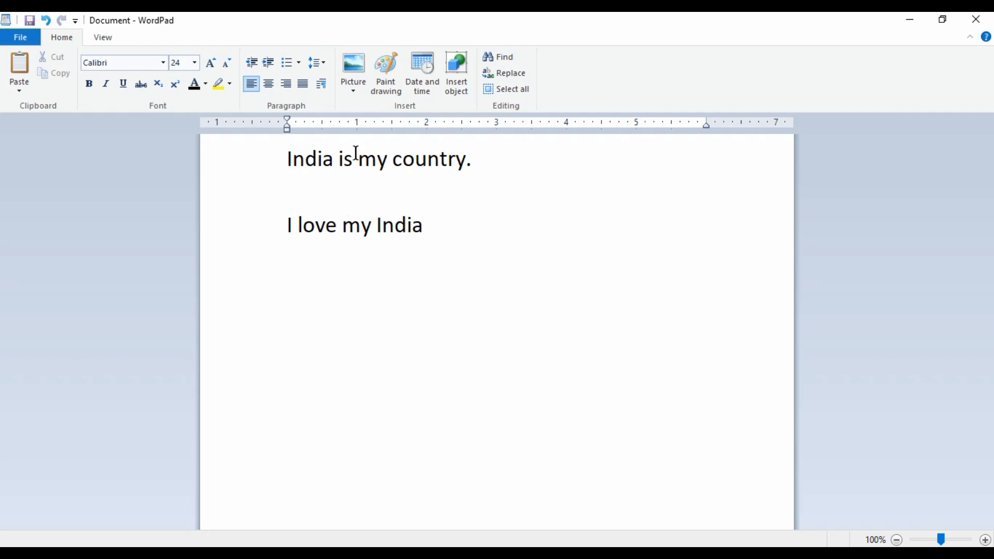
- Set the line spacing of the "I love my India" paragraph to 1.00
left_click(322, 88)
left_click(484, 307)
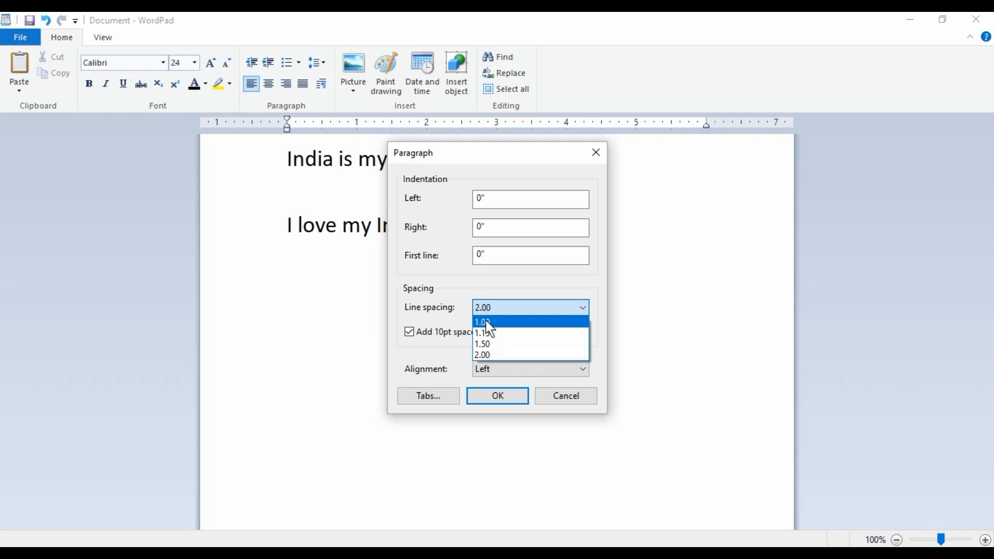
left_click(487, 321)
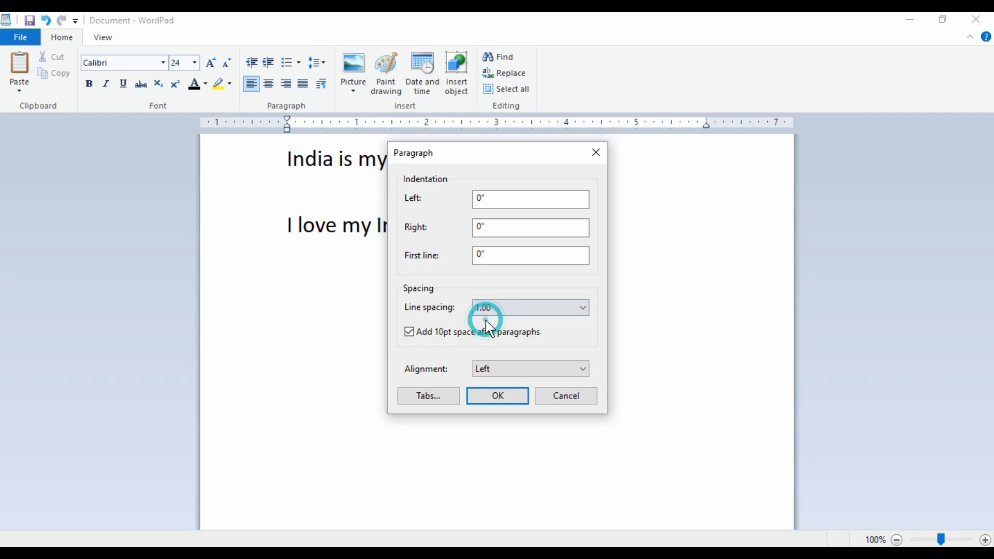
left_click(494, 397)
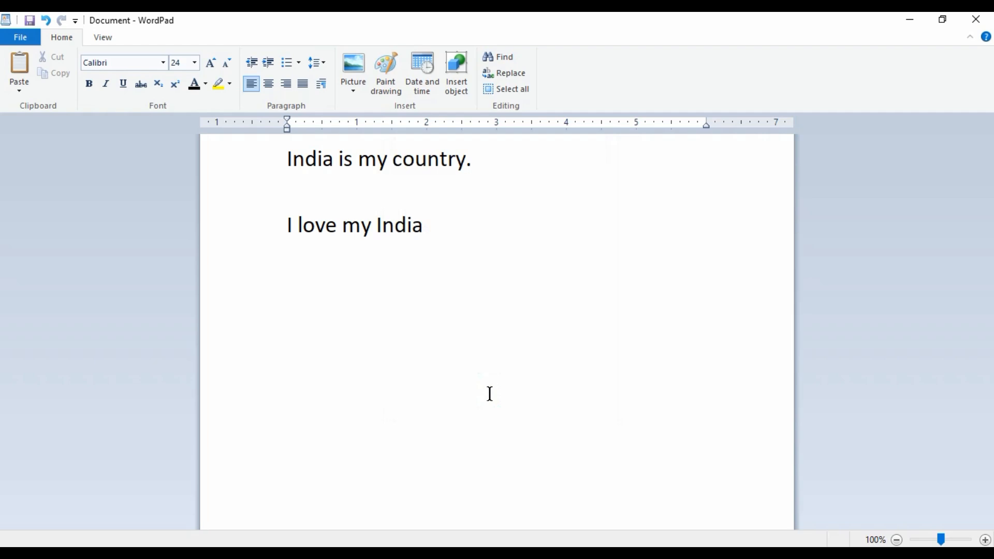
- Add two filler paragraphs below "I love my India": "rsoiuf0siusd" and "fidsujfsiujsdisdjgs"
type("rsoiuf0siusd ")
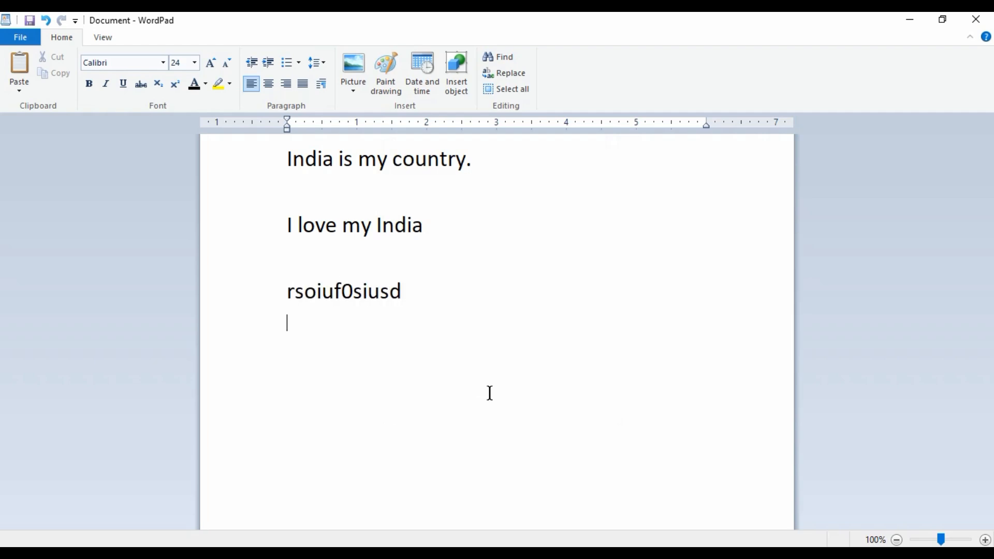
type("fidsujfsiujsdisdjgs")
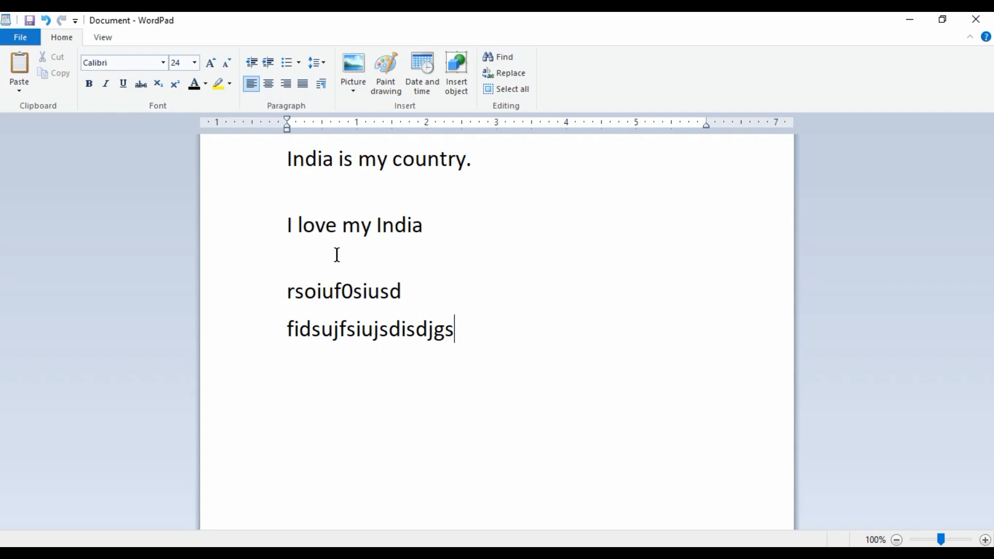
- Check the paragraph settings and the line spacing choices for the last filler paragraph without changing them
left_click(322, 84)
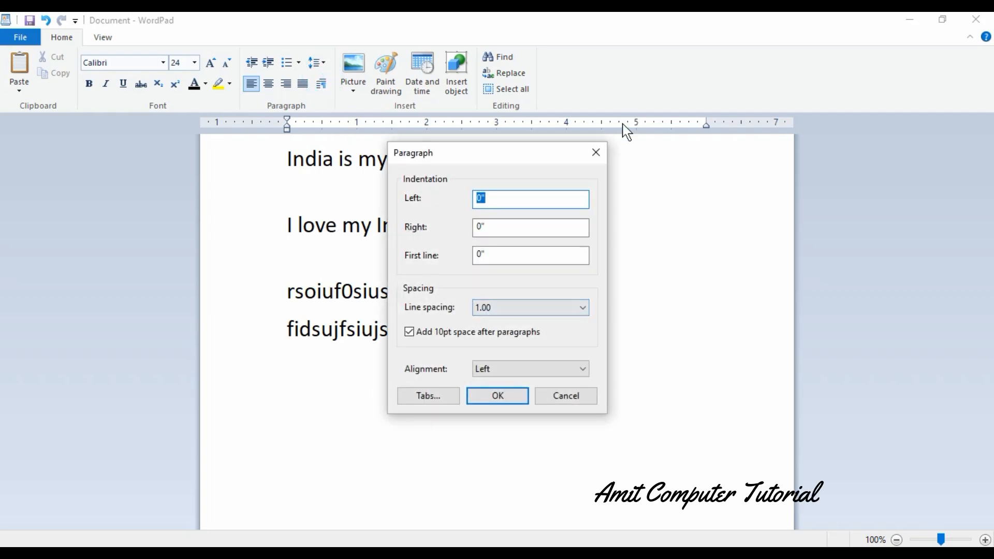
left_click(595, 153)
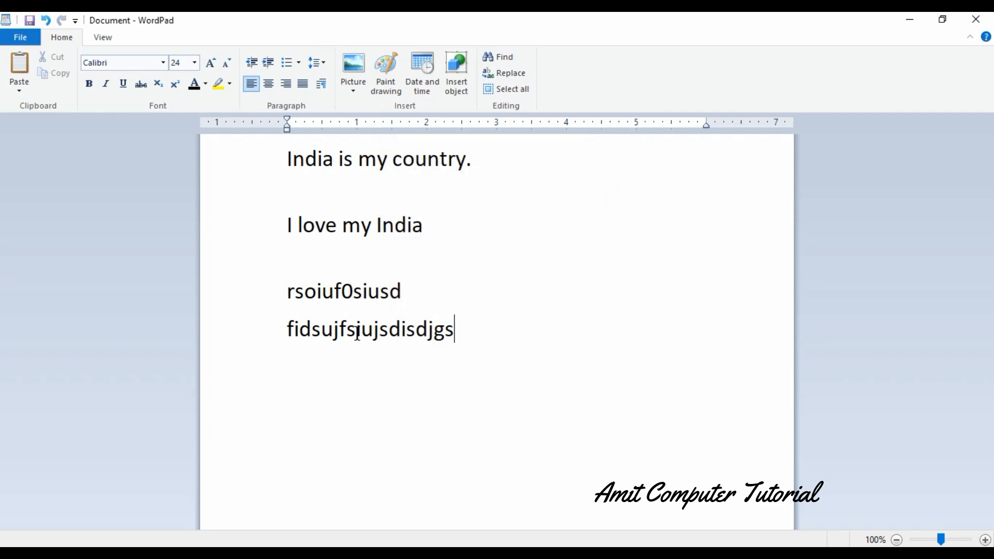
left_click_drag(358, 334, 346, 334)
left_click(325, 67)
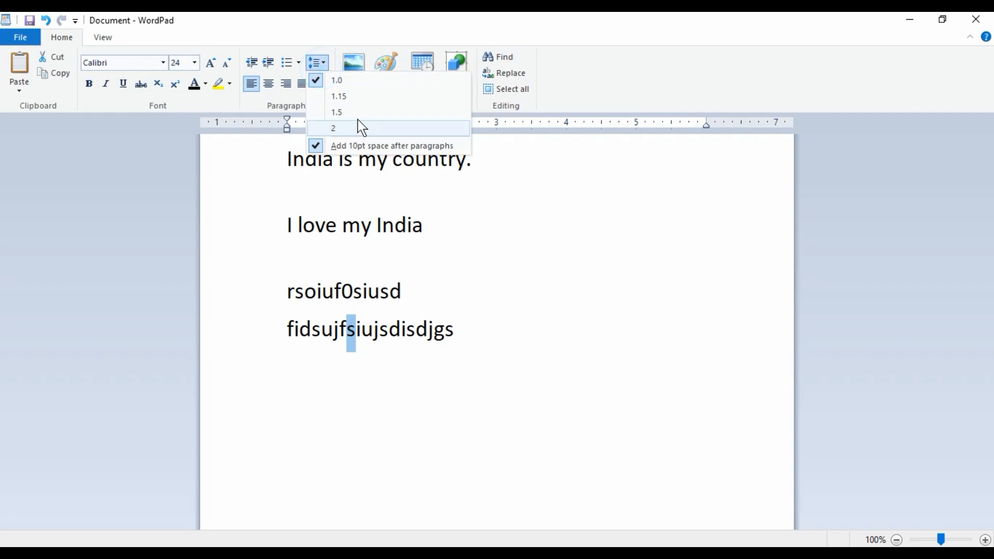
left_click(413, 224)
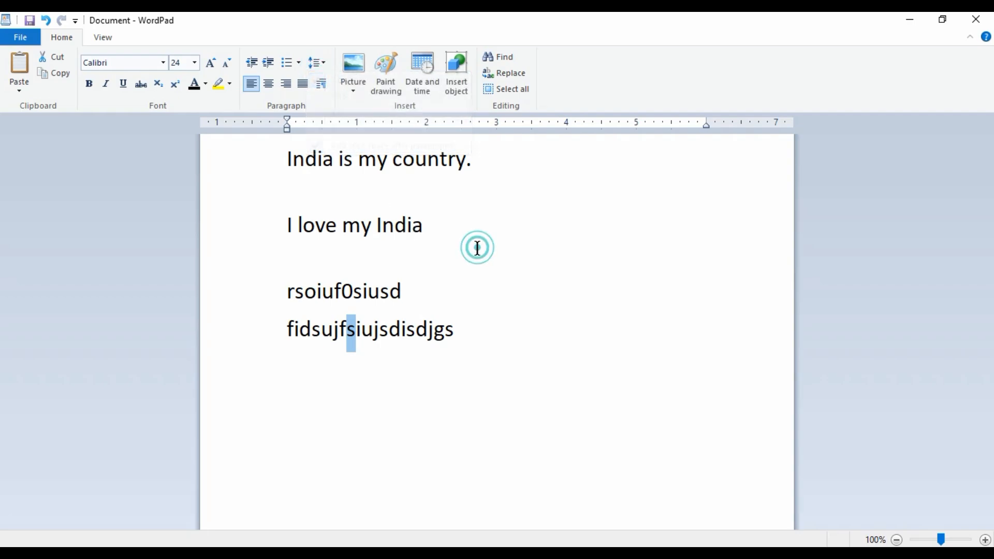
- Delete all text in the document
key("ctrl+a")
key("Delete")
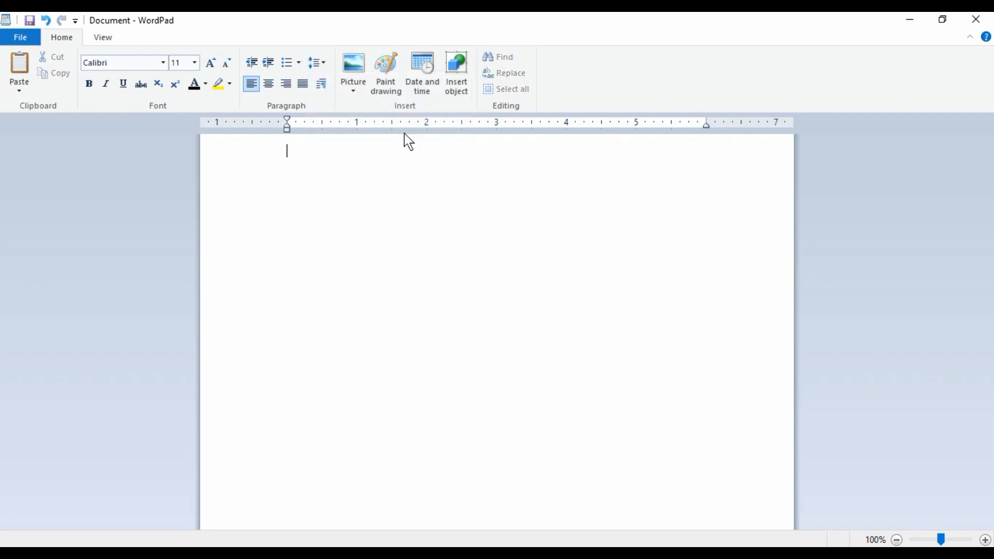
- Start inserting a picture and look through the Desktop folder and the folder list for an image file
left_click(359, 89)
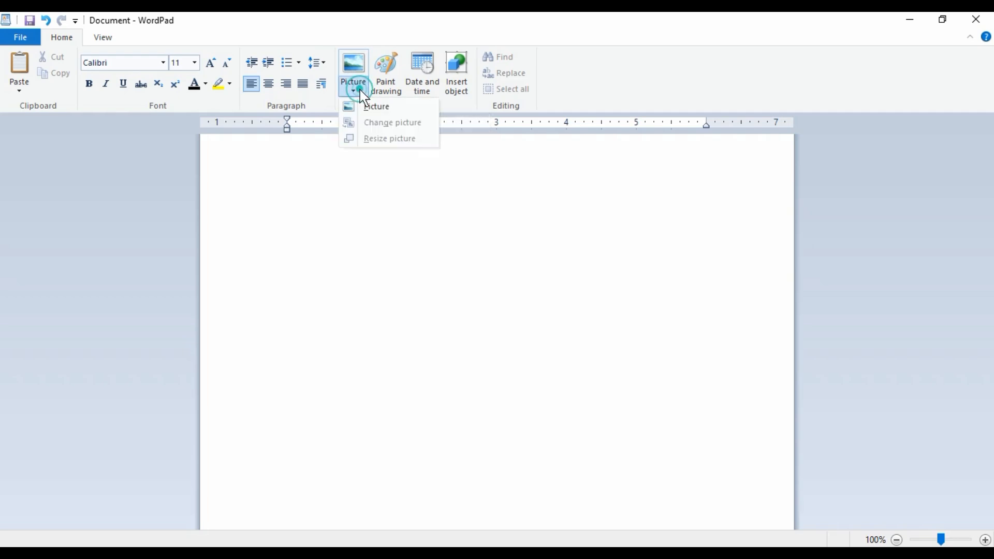
left_click(371, 107)
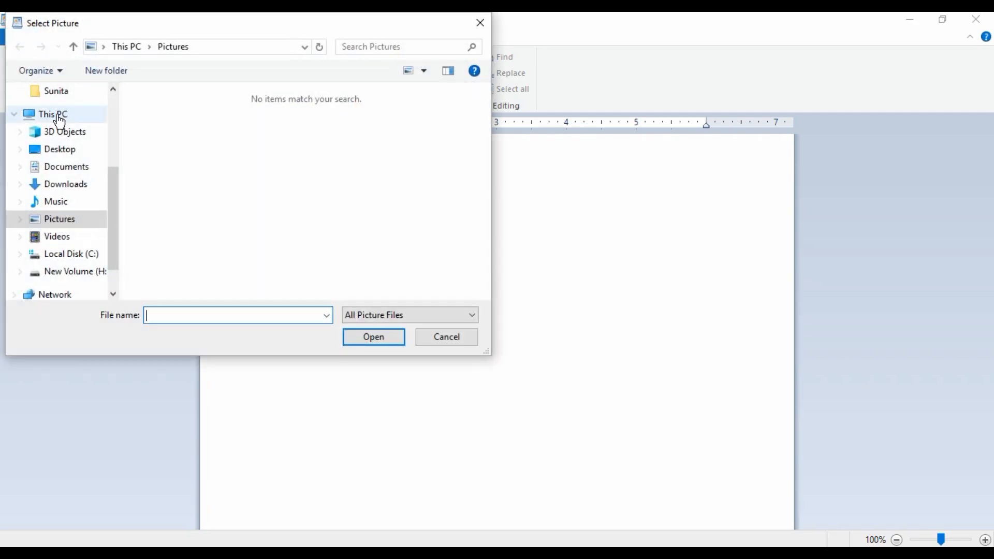
left_click(65, 150)
scroll(49, 261, "down", 1)
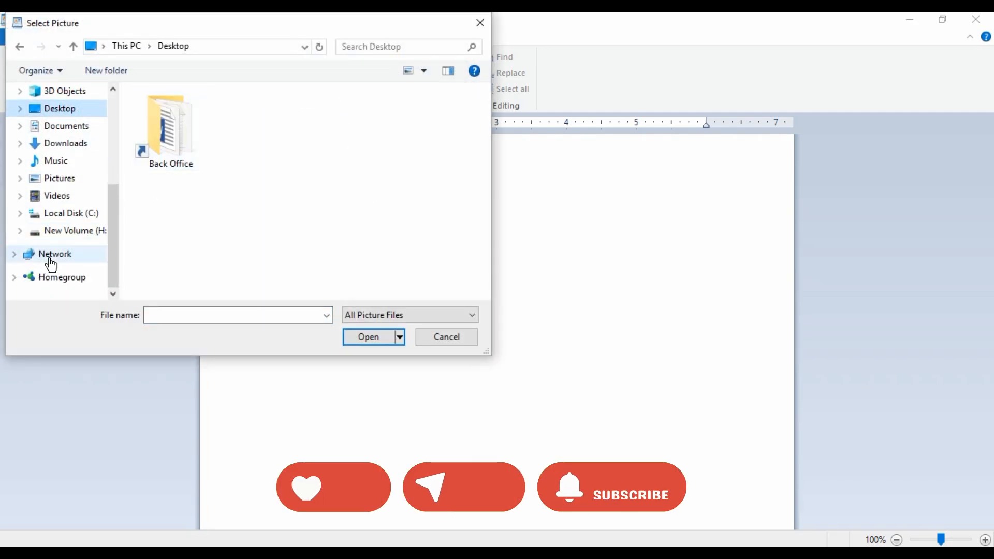
scroll(53, 238, "up", 3)
scroll(55, 209, "down", 3)
scroll(55, 208, "up", 2)
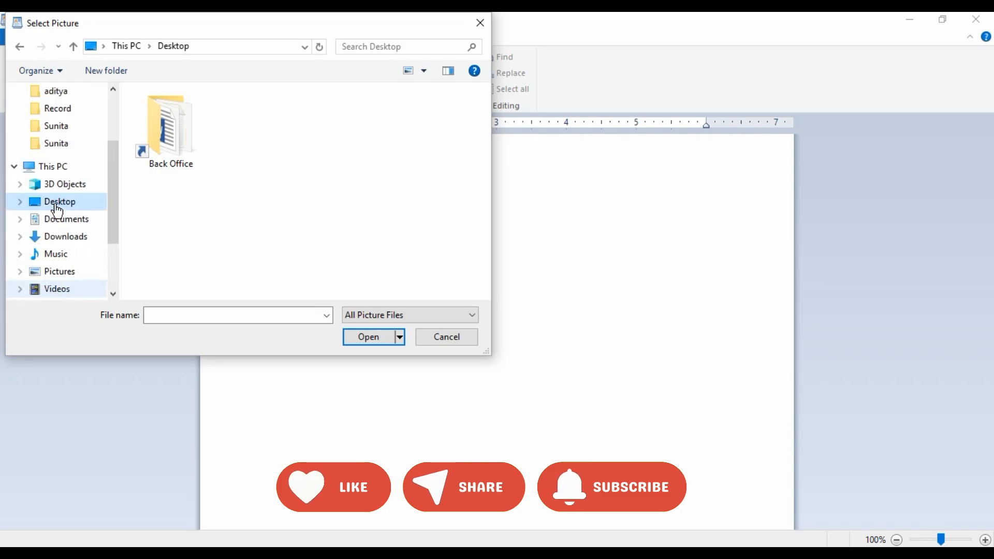
scroll(55, 207, "down", 2)
scroll(56, 207, "up", 1)
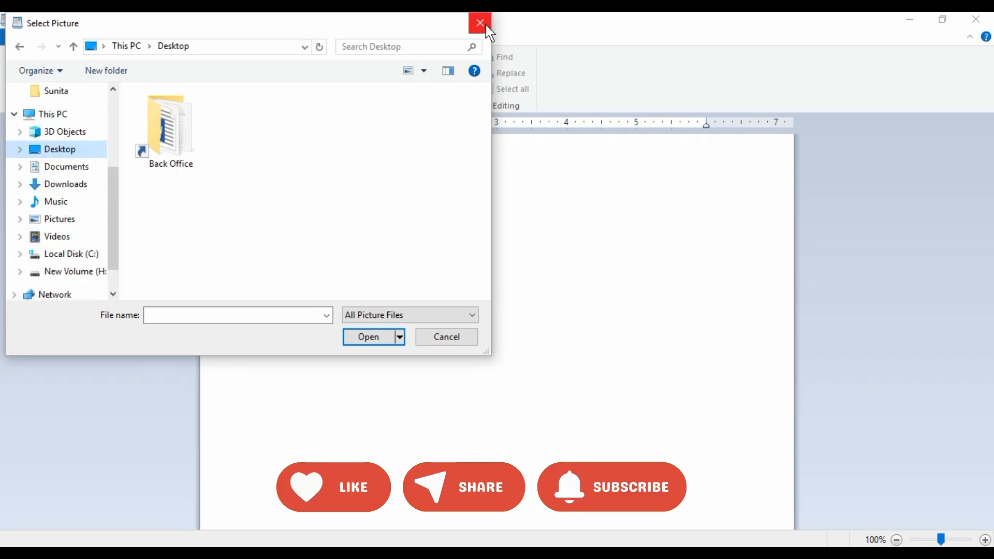
scroll(64, 186, "up", 1)
scroll(64, 190, "down", 1)
- Look for an image in Pictures, Videos, Desktop and This PC, and leave the picture selection without inserting one
left_click(62, 221)
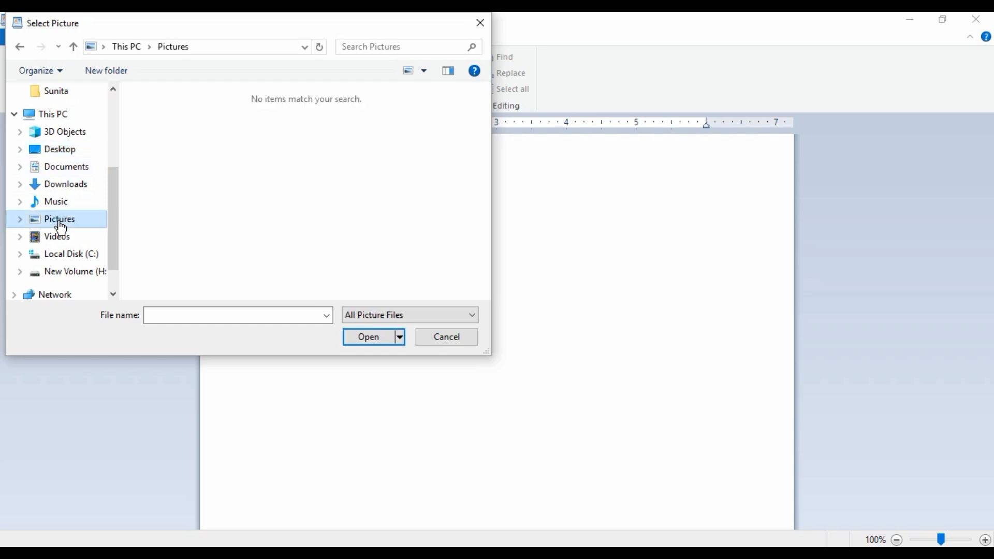
left_click(64, 238)
left_click(69, 150)
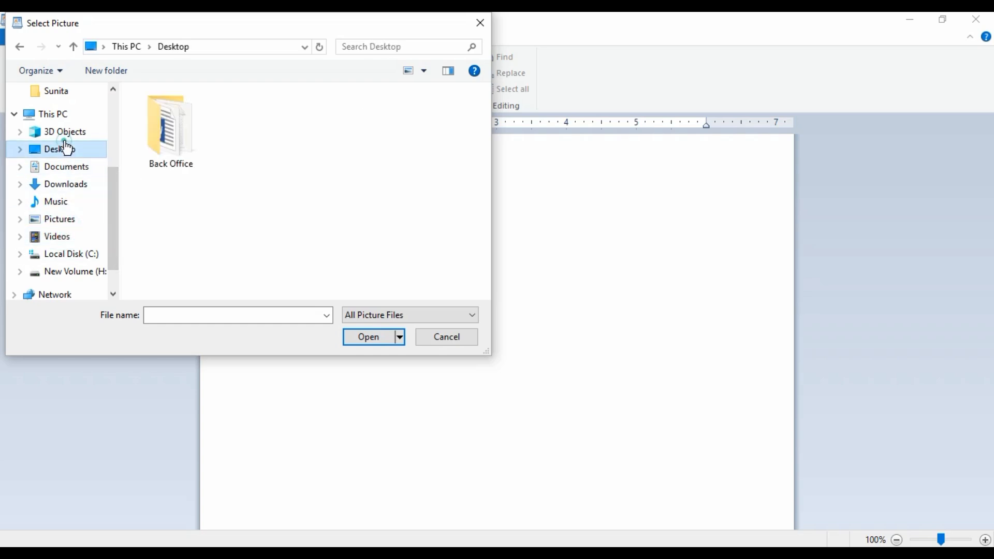
left_click(86, 133)
left_click(55, 115)
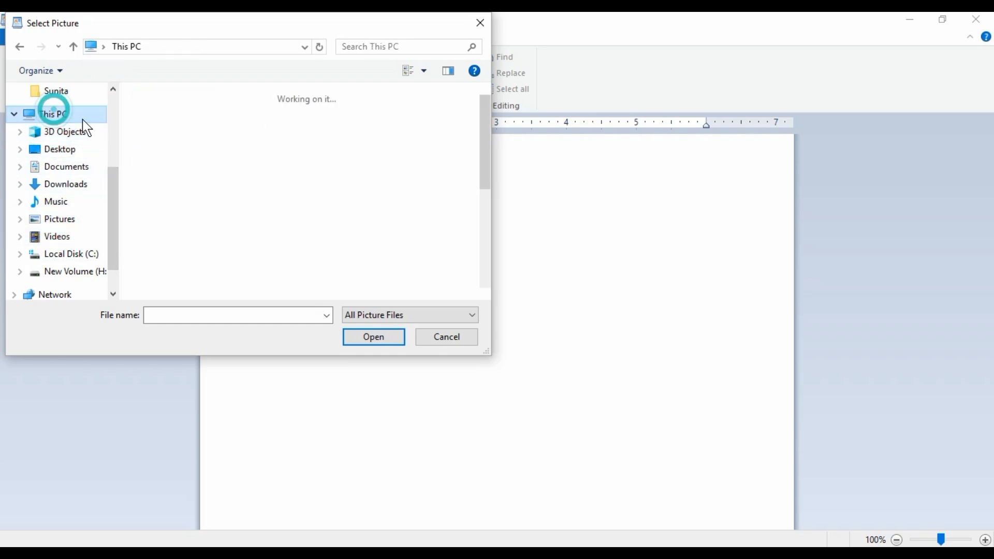
scroll(252, 191, "down", 2)
scroll(252, 192, "up", 2)
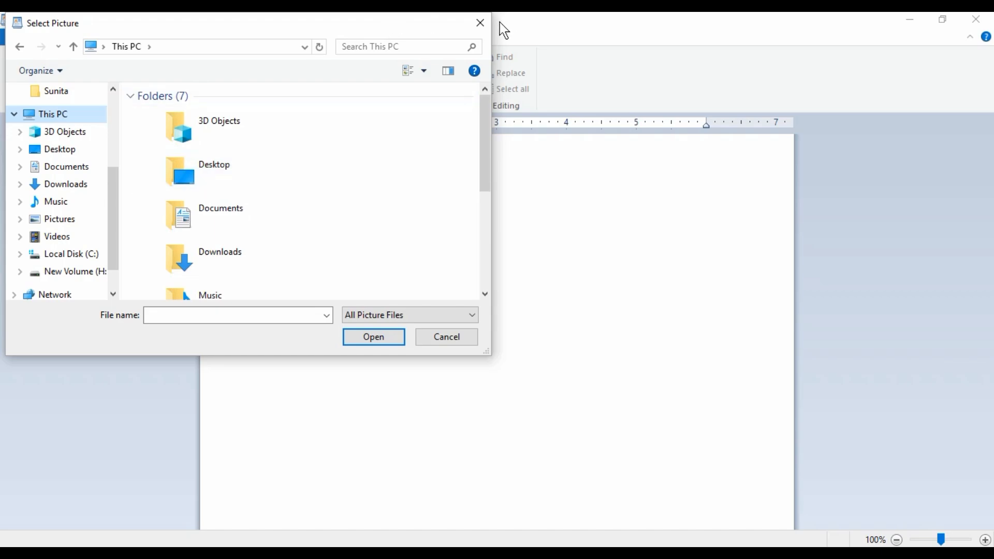
left_click(481, 24)
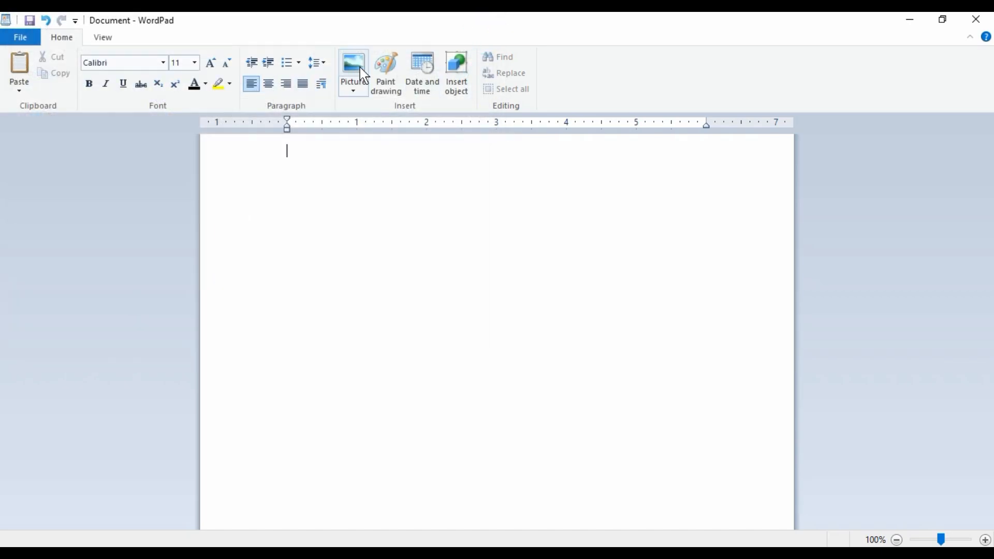
- Start inserting a picture again, look in Documents and a quick-access folder, and leave without choosing an image
left_click(360, 67)
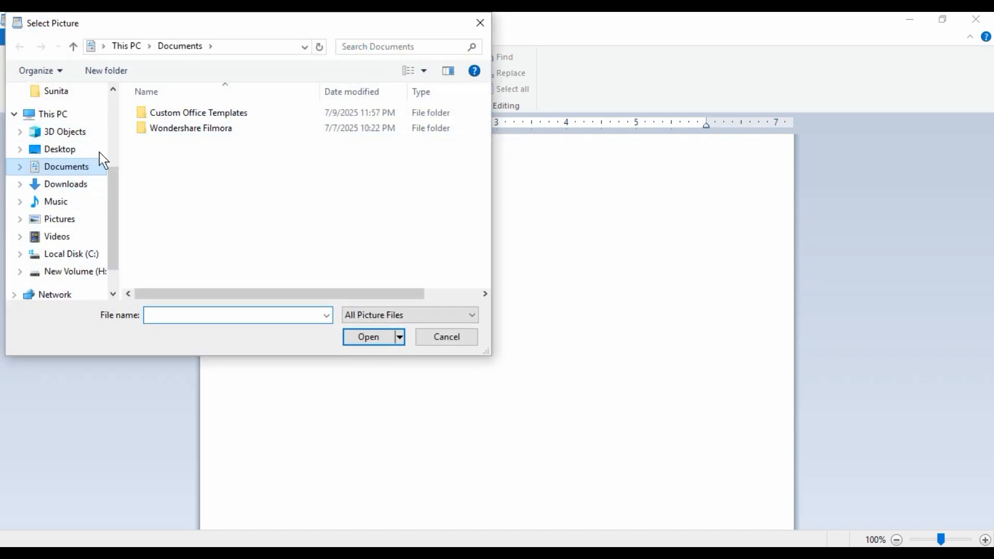
scroll(53, 200, "down", 1)
scroll(54, 205, "up", 5)
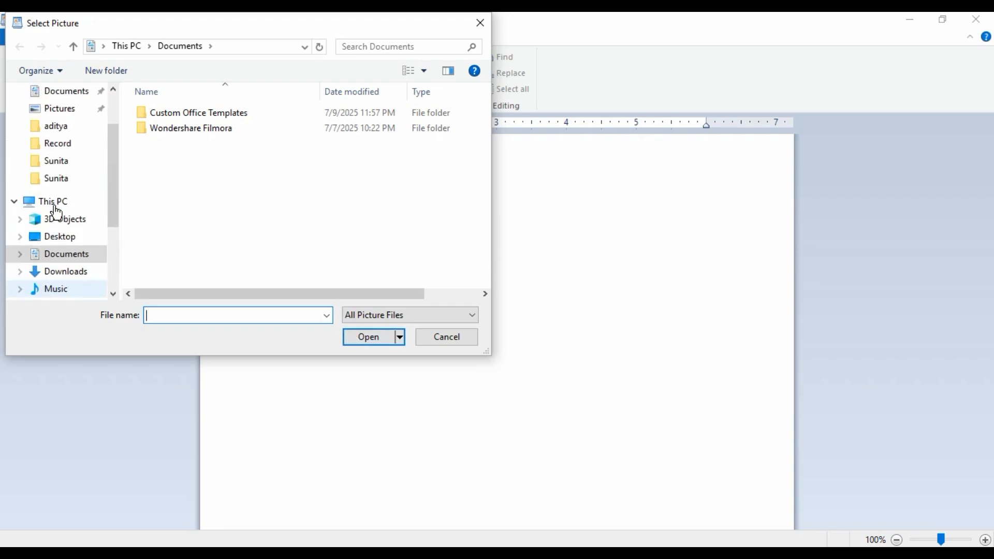
left_click(61, 156)
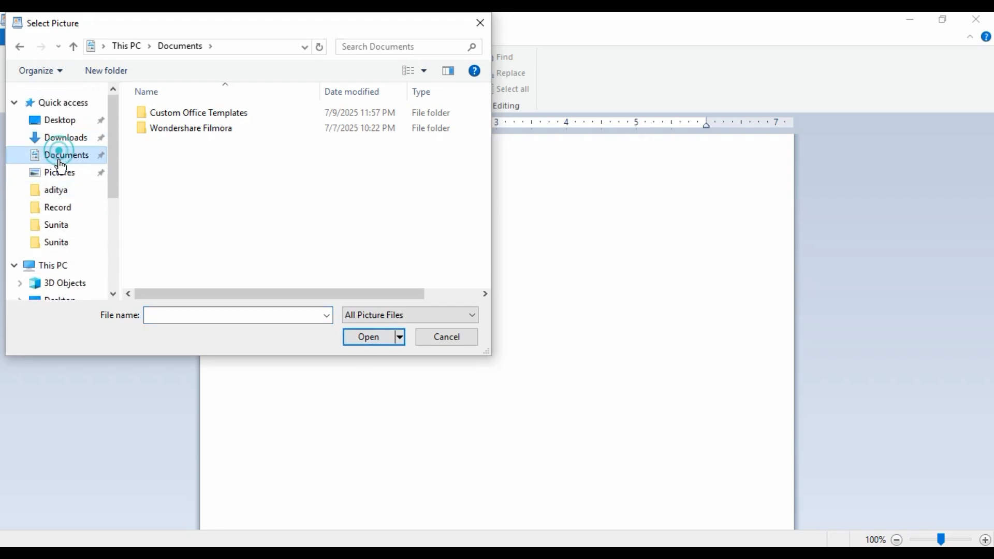
left_click(67, 189)
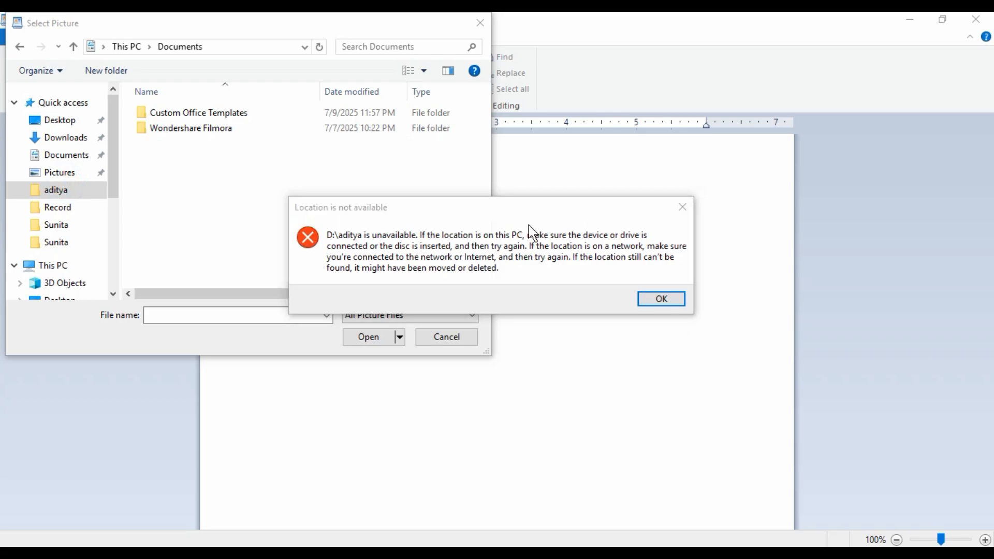
left_click(661, 299)
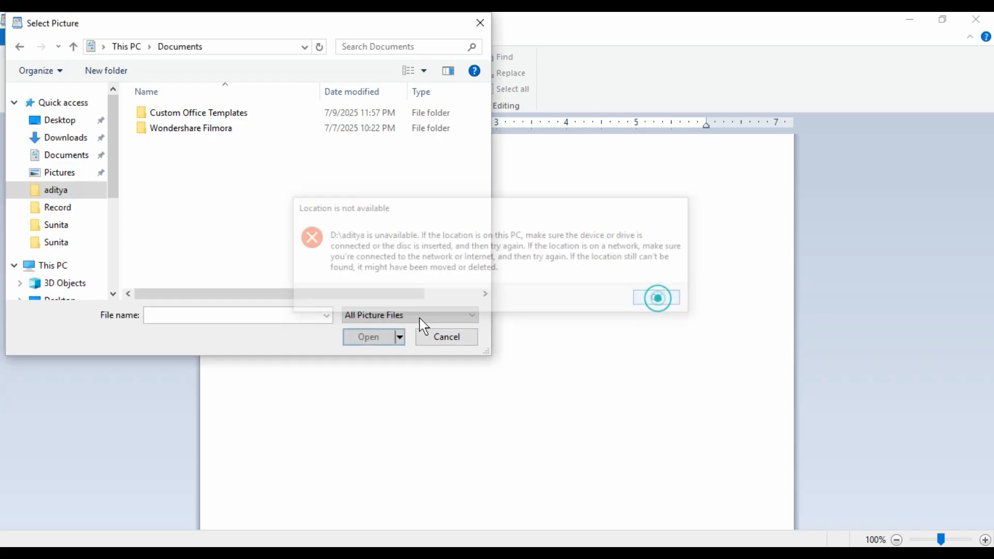
left_click(480, 26)
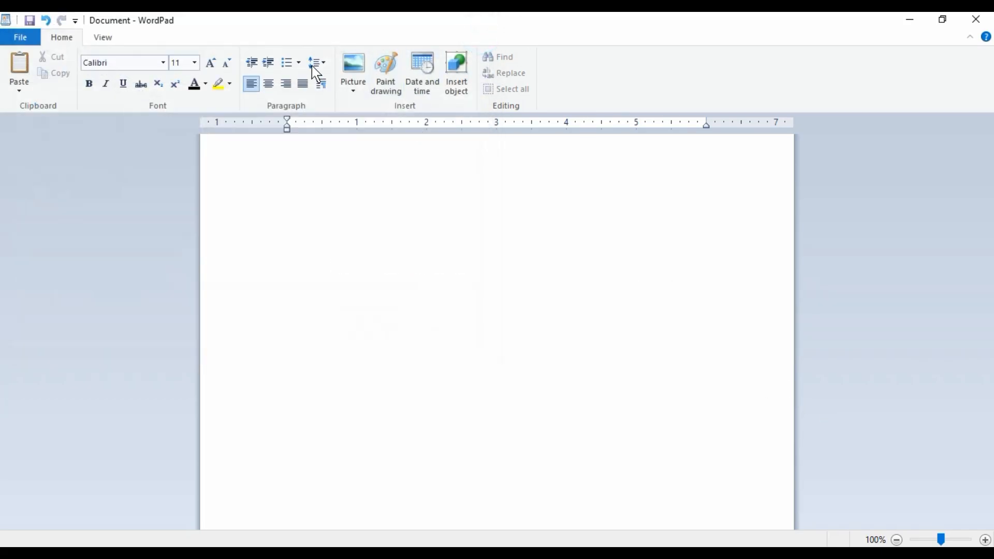
- Insert a Paint drawing into the document and enlarge its canvas to about 740 × 446 px
left_click(388, 84)
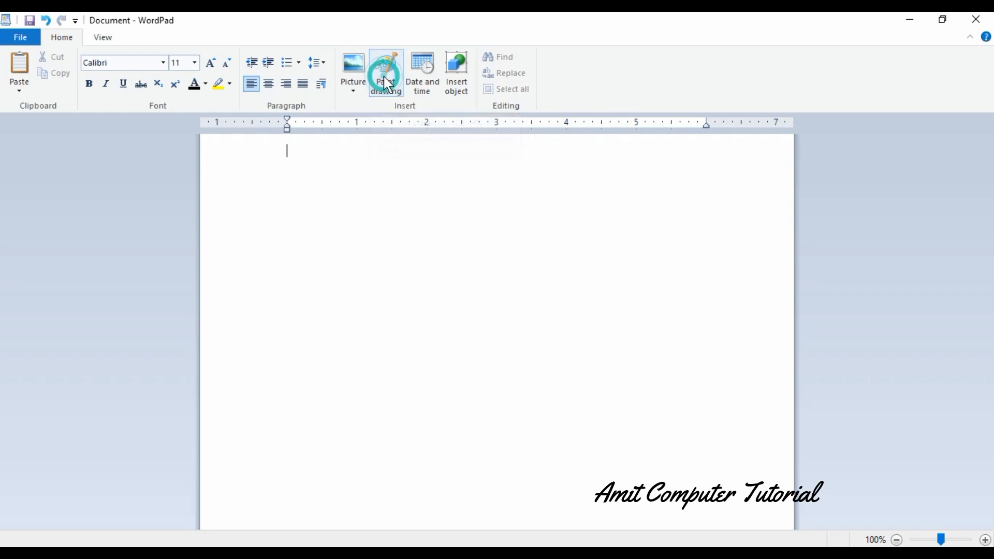
mouse_move(389, 82)
left_mouse_down()
mouse_move(852, 79)
mouse_move(760, 77)
left_mouse_up()
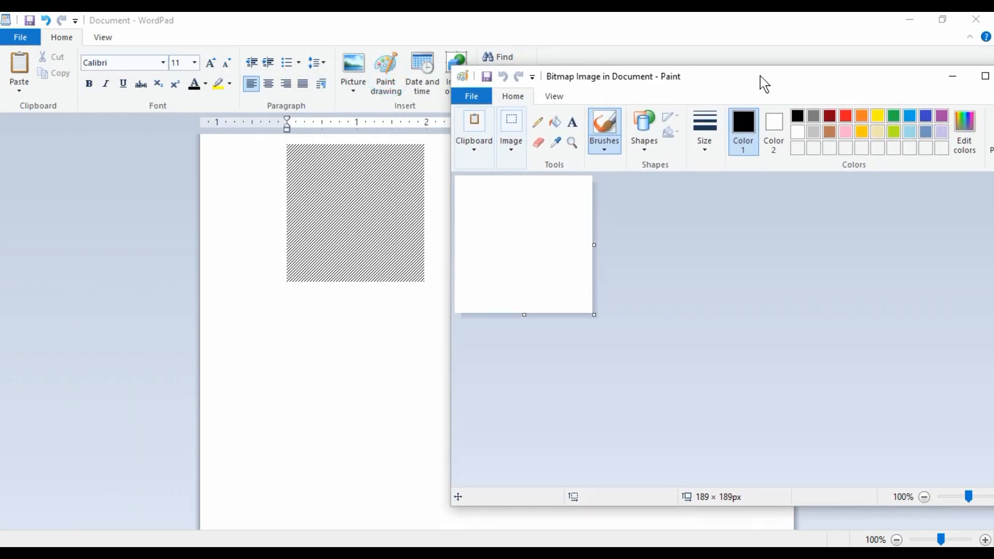
mouse_move(593, 313)
left_mouse_down()
mouse_move(963, 437)
mouse_move(967, 497)
left_mouse_up()
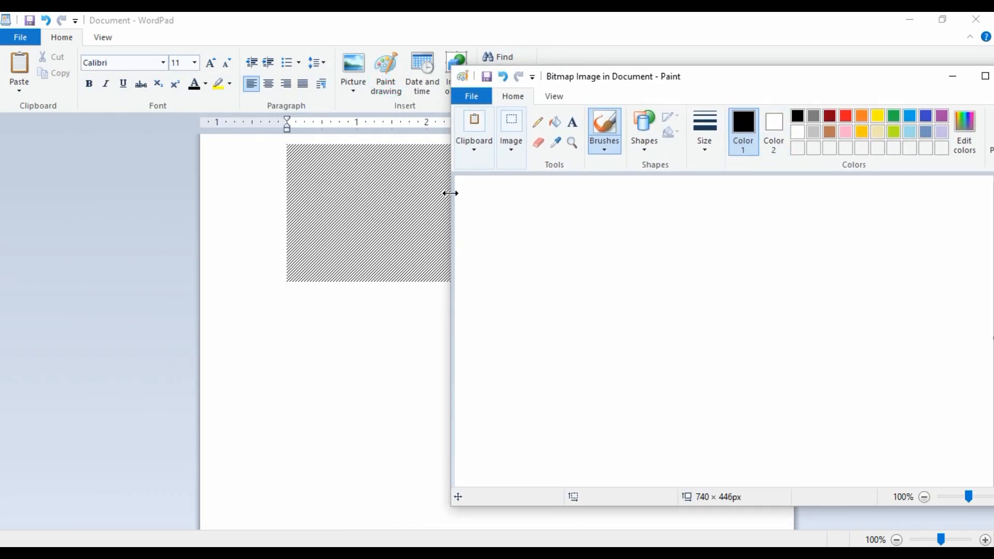
- Draw an ellipse about 242 × 156 px in the upper-left area of the Paint canvas
left_click(645, 136)
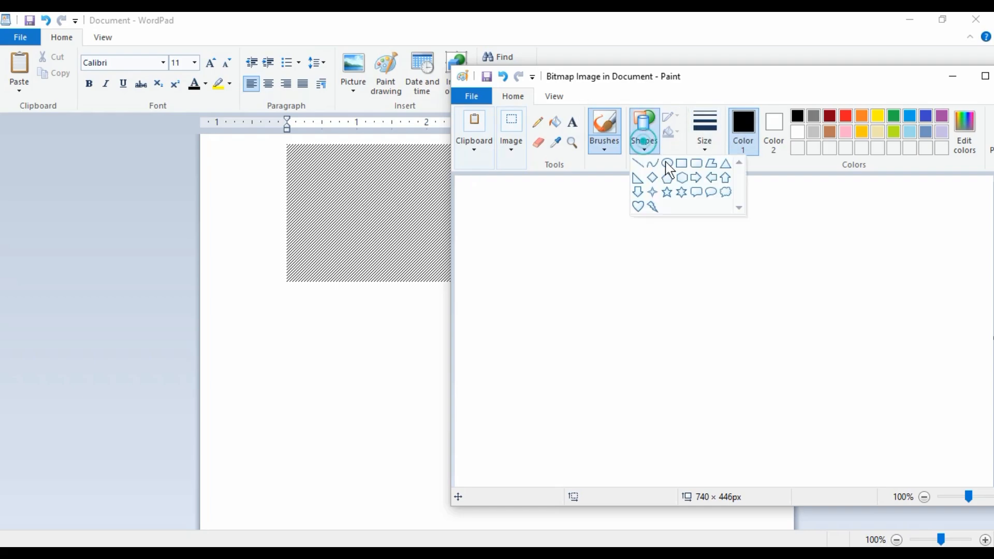
left_click(669, 166)
mouse_move(499, 212)
left_mouse_down()
mouse_move(596, 288)
mouse_move(676, 324)
left_mouse_up()
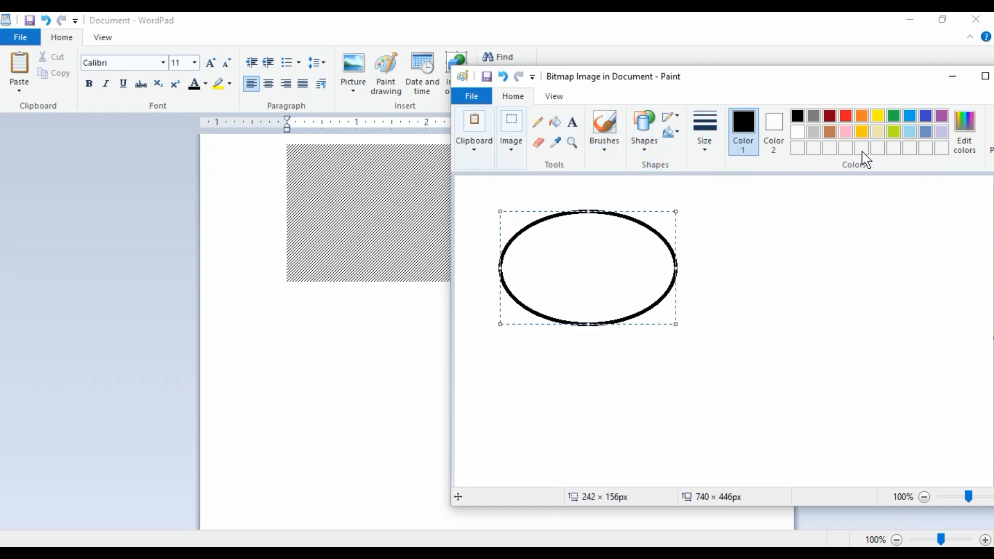
- Fill the ellipse with orange and minimize the Paint window to return to the document
left_click(555, 123)
left_click(861, 115)
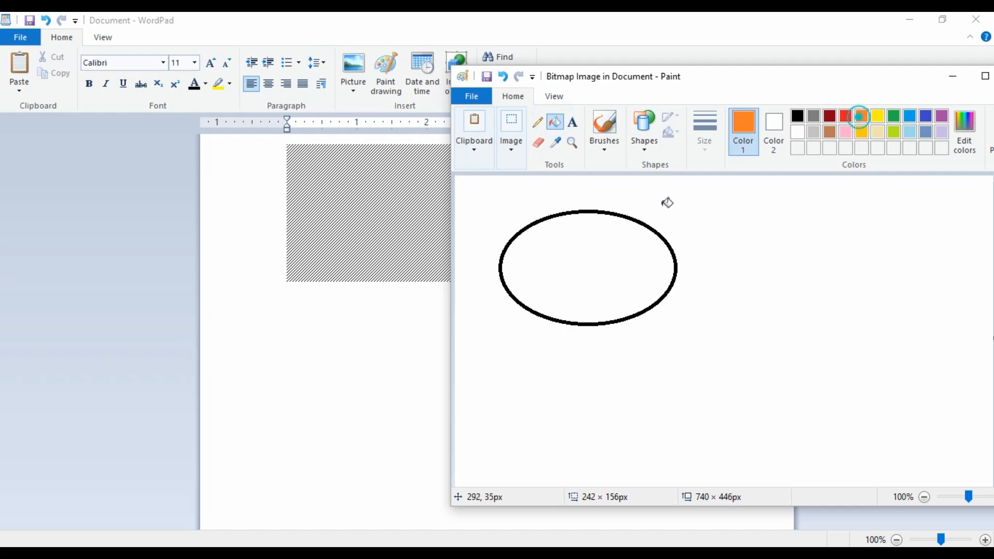
left_click(579, 275)
mouse_move(683, 80)
left_mouse_down()
mouse_move(454, 261)
mouse_move(330, 130)
left_mouse_up()
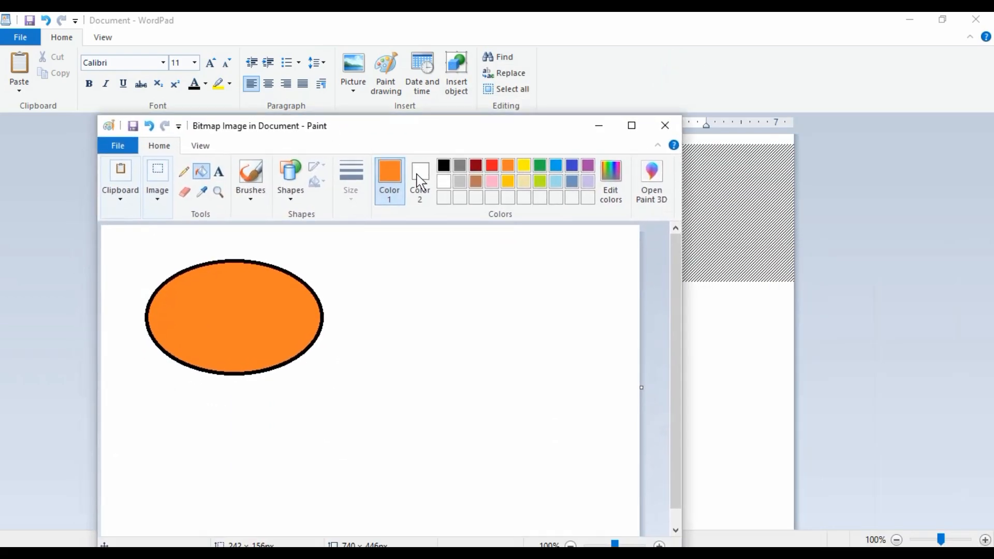
left_click(598, 126)
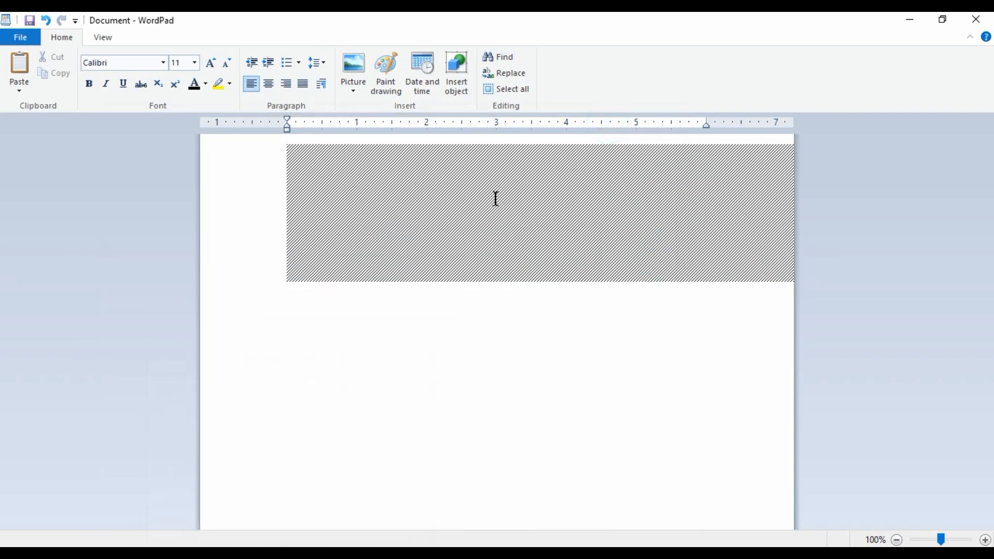
- Insert another Paint drawing into the document and enlarge its canvas to about 890 × 451 px
left_click(399, 67)
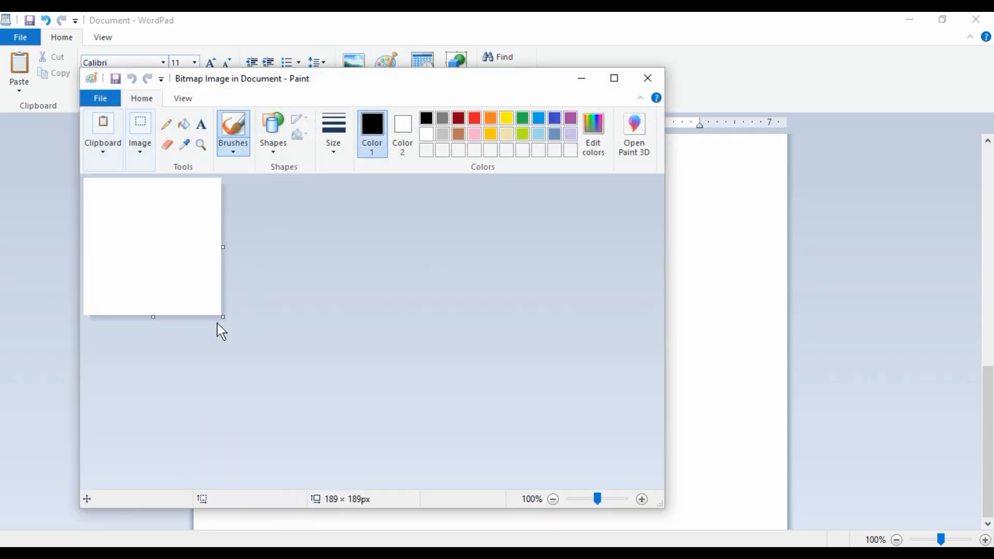
left_click(219, 313)
left_click_drag(223, 316, 641, 494)
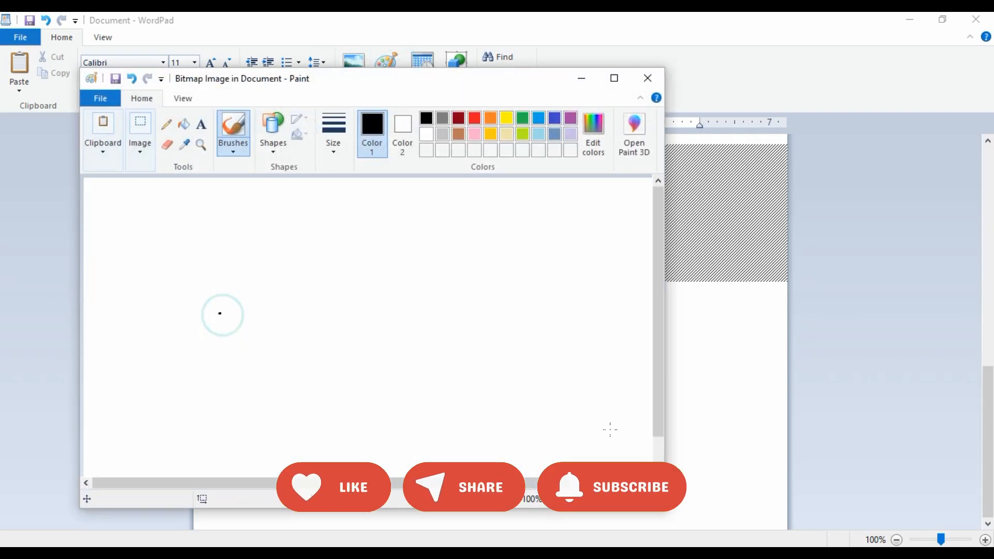
- Draw a nearly circular ellipse about 121 × 128 px on the new canvas
left_click(272, 134)
left_click(288, 162)
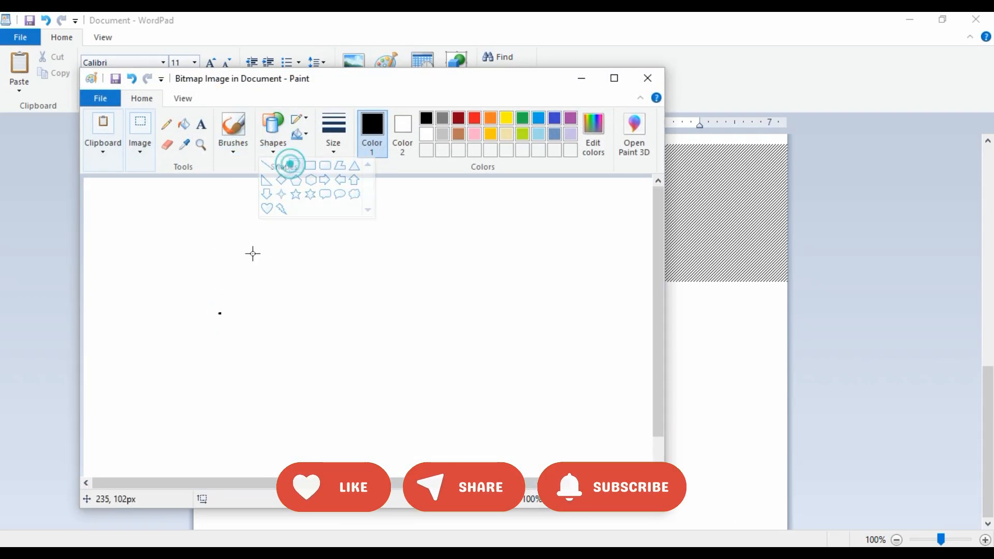
left_click_drag(241, 251, 331, 344)
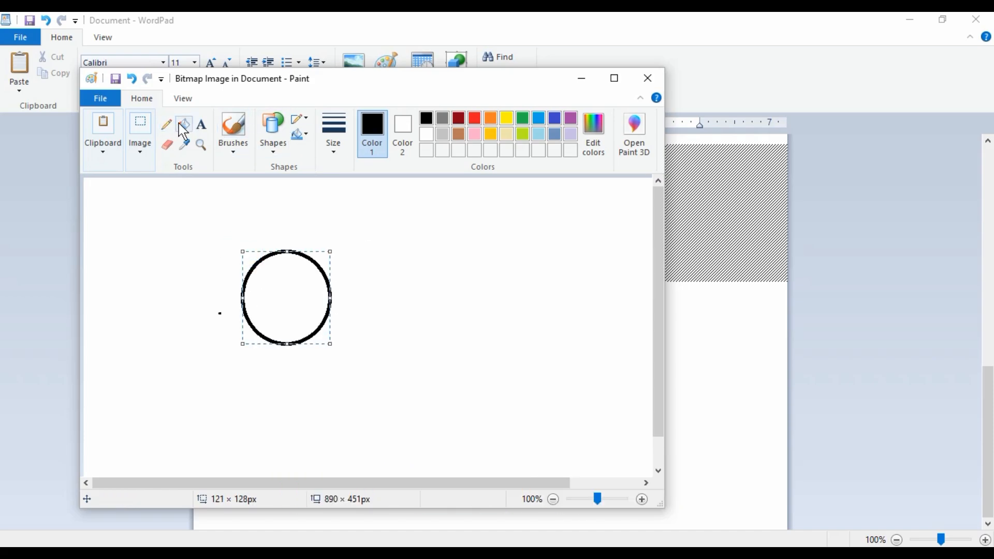
- Fill the circle on the Paint canvas with red
left_click(183, 124)
left_click(474, 118)
left_click(297, 272)
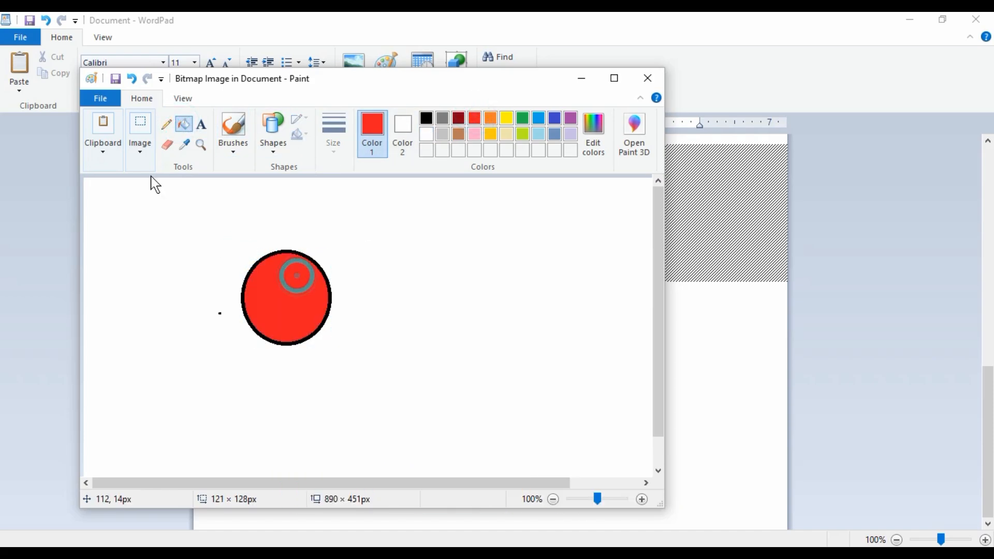
- Crop the drawing to a region about 186 × 181 px around the red circle and return to the document
left_click(138, 127)
left_click(140, 190)
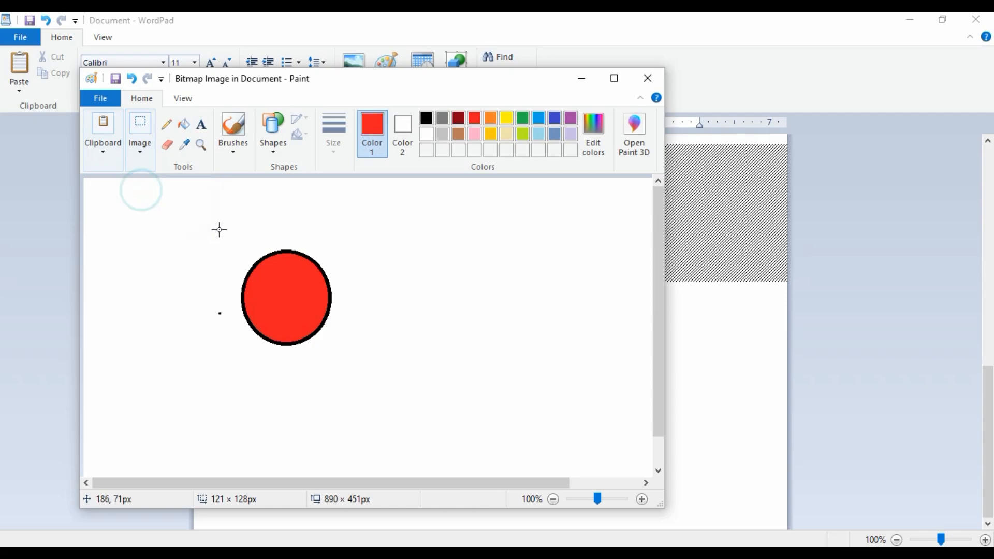
left_click_drag(220, 229, 354, 361)
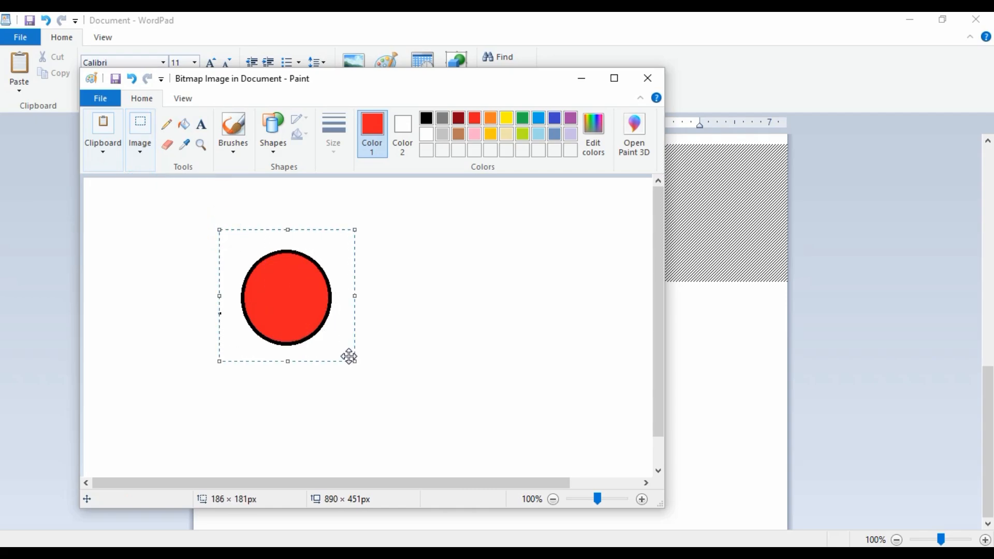
left_click(579, 79)
left_click(504, 198)
key("Delete")
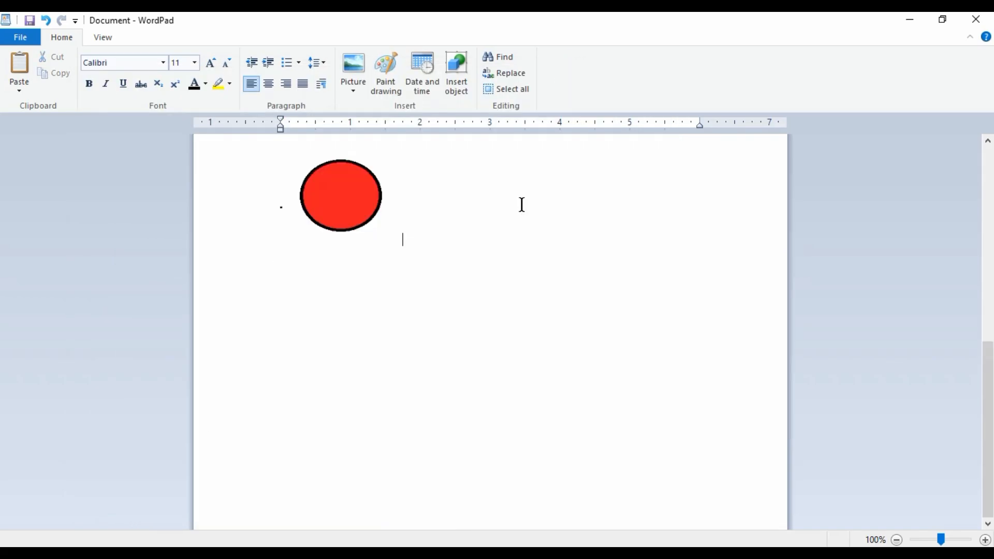
- Try to move the red circle drawing lower on the page, and deselect it
left_click(385, 202)
left_click_drag(579, 254, 576, 253)
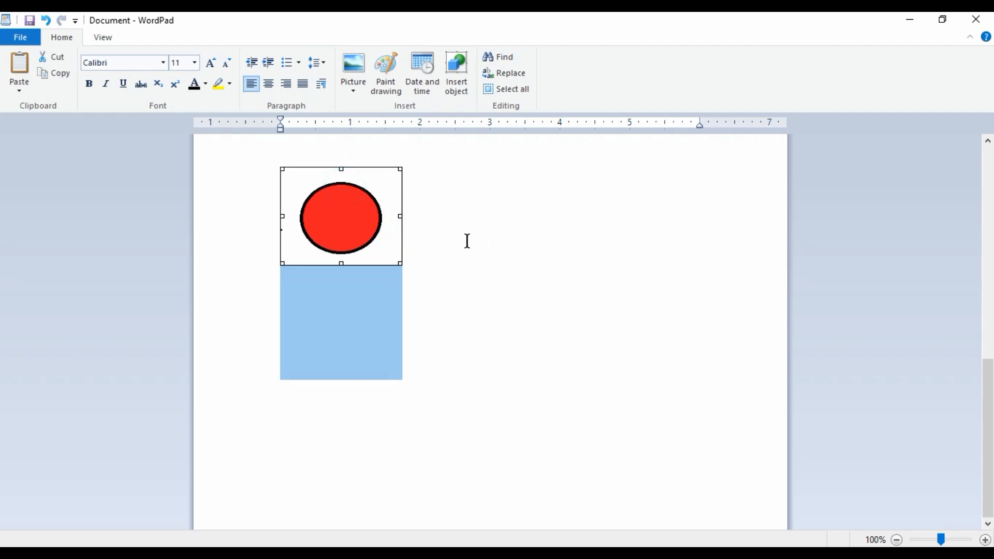
left_click_drag(353, 233, 368, 290)
left_click(344, 225)
left_click(422, 226)
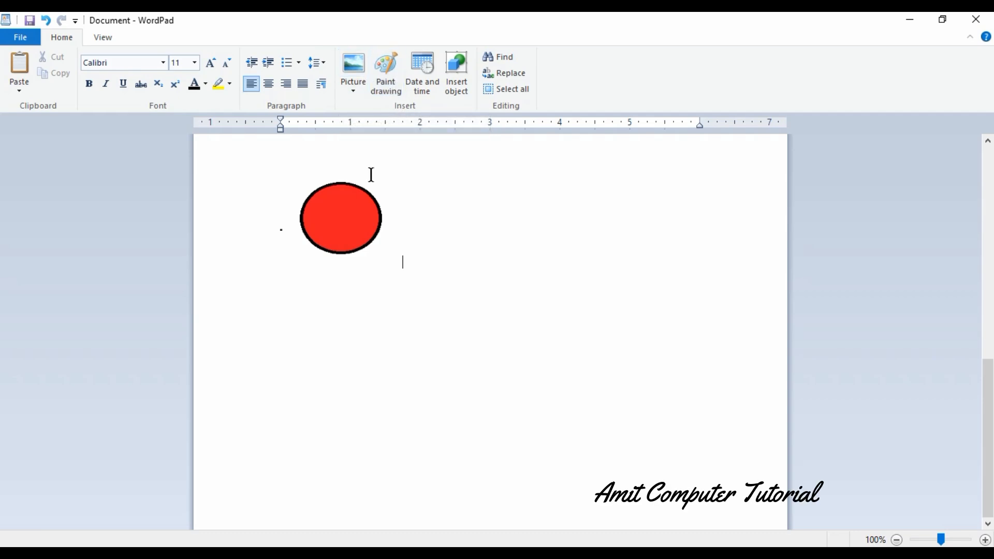
- Insert a blank Paint drawing, return to the document and delete its entire content
left_click(386, 72)
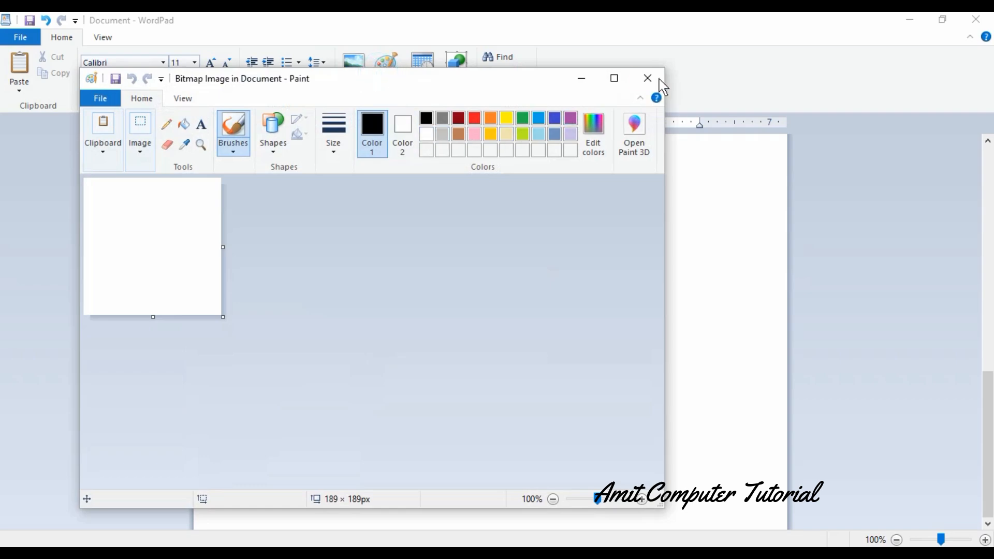
left_click(595, 81)
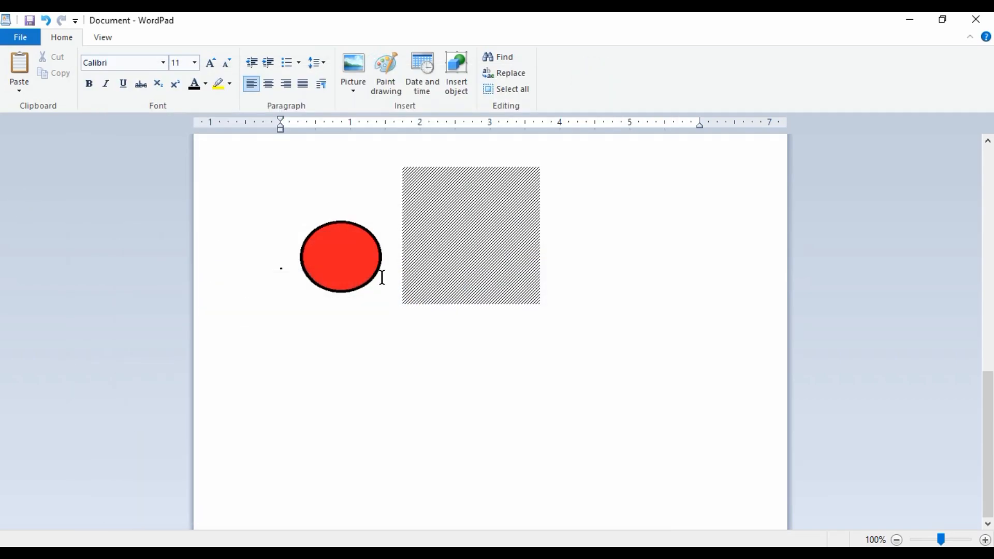
key("ctrl+a")
key("Delete")
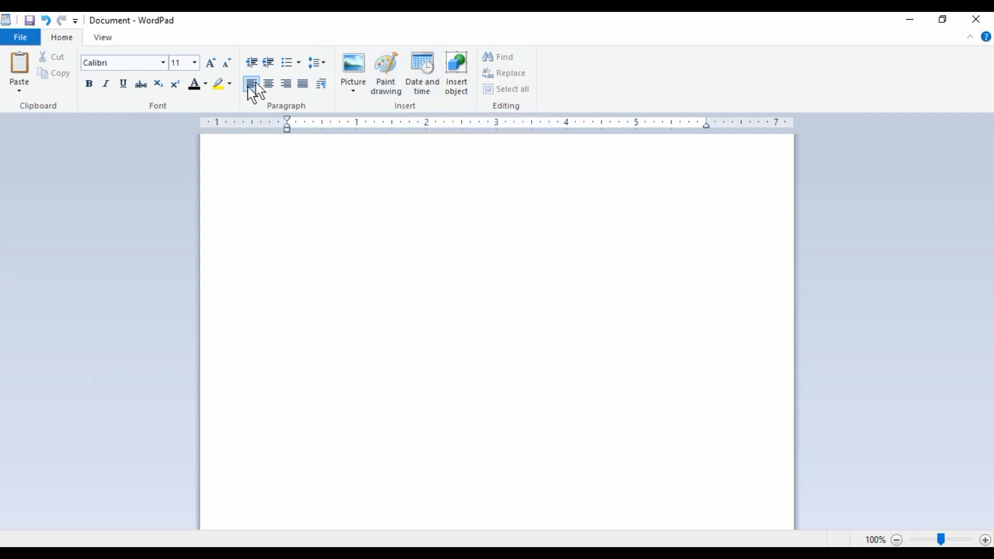
- Insert the current date in the format "Tuesday, 15 July, 2025"
left_click(423, 74)
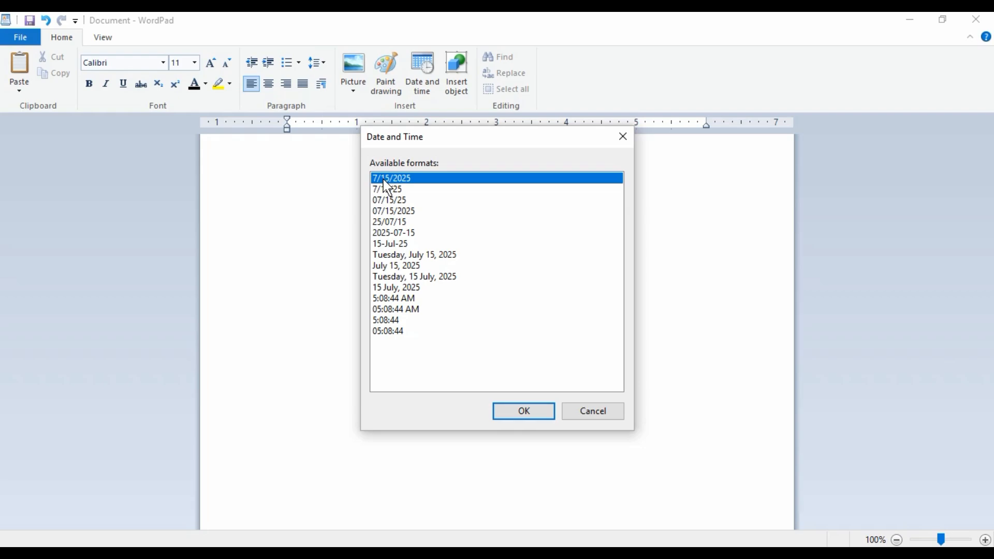
left_click(516, 288)
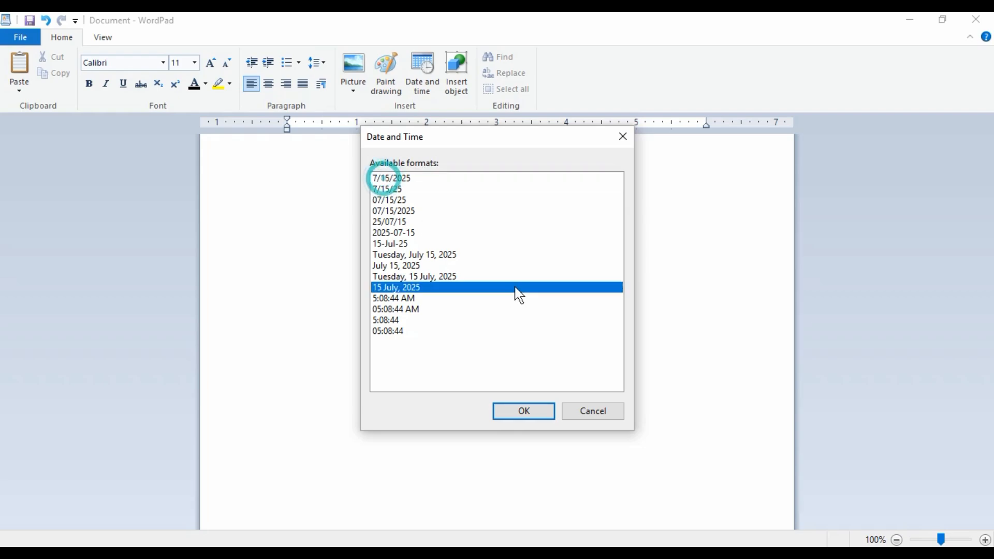
left_click(401, 277)
left_click(546, 418)
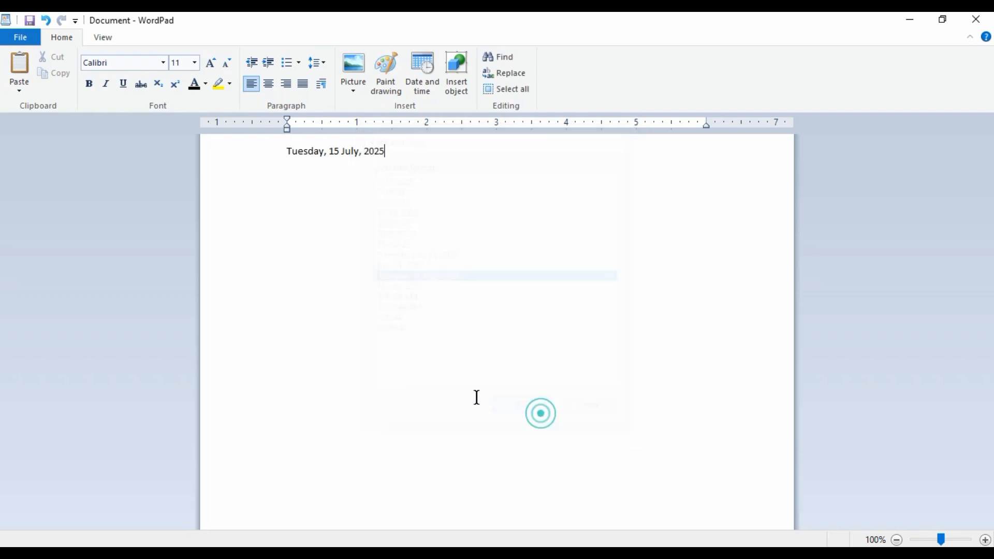
left_click_drag(386, 151, 253, 160)
left_click(305, 202)
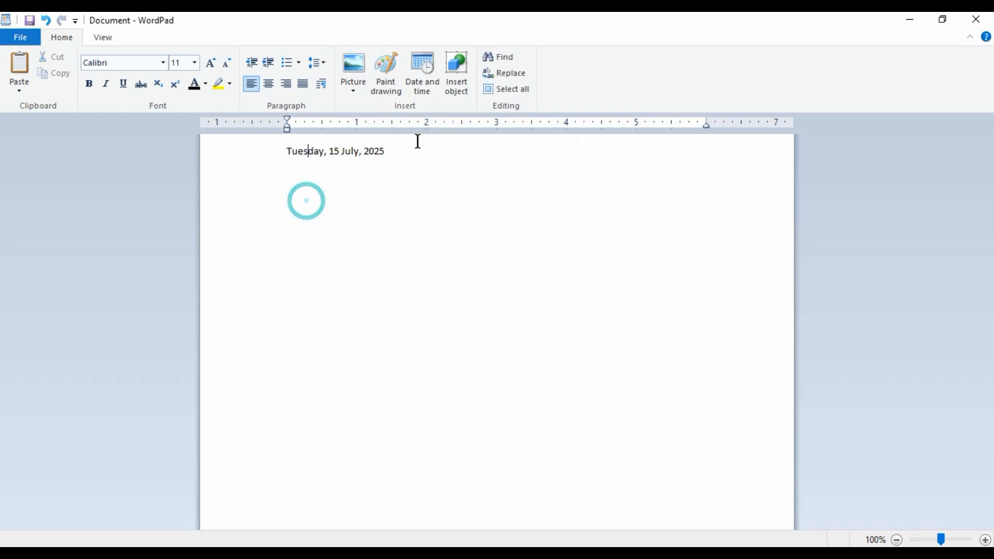
- Insert the current time two lines below the date, using the 5:09:05 AM format
left_click(397, 150)
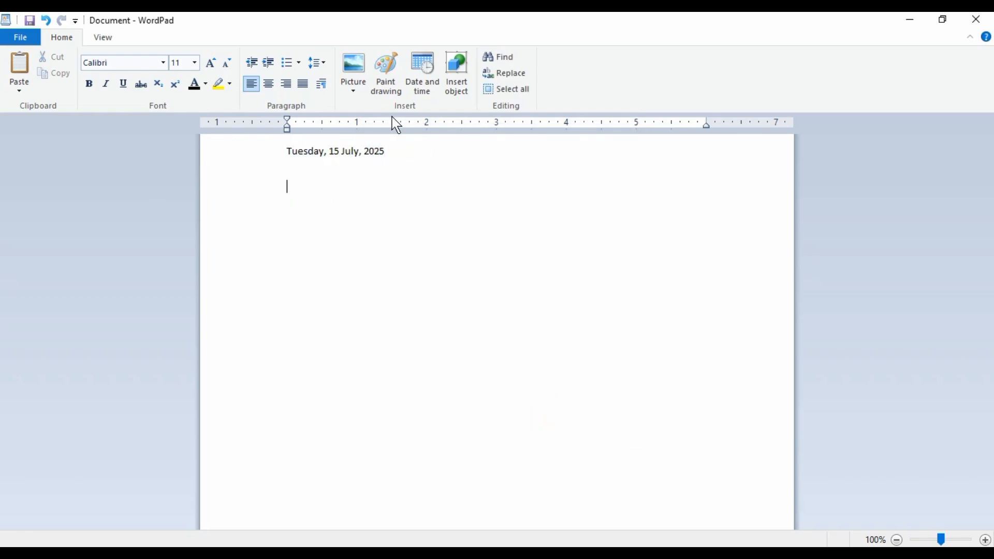
left_click(414, 89)
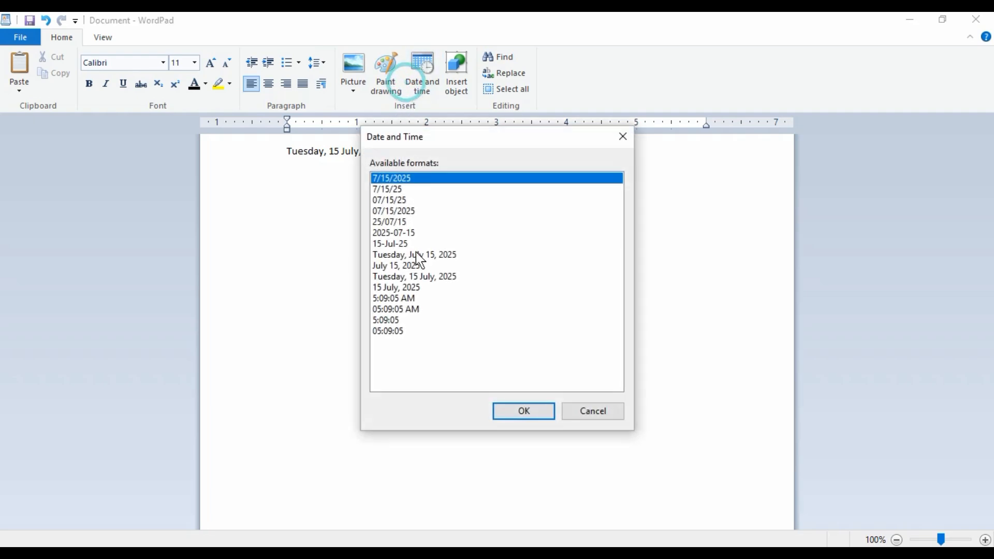
left_click(405, 298)
left_click(520, 411)
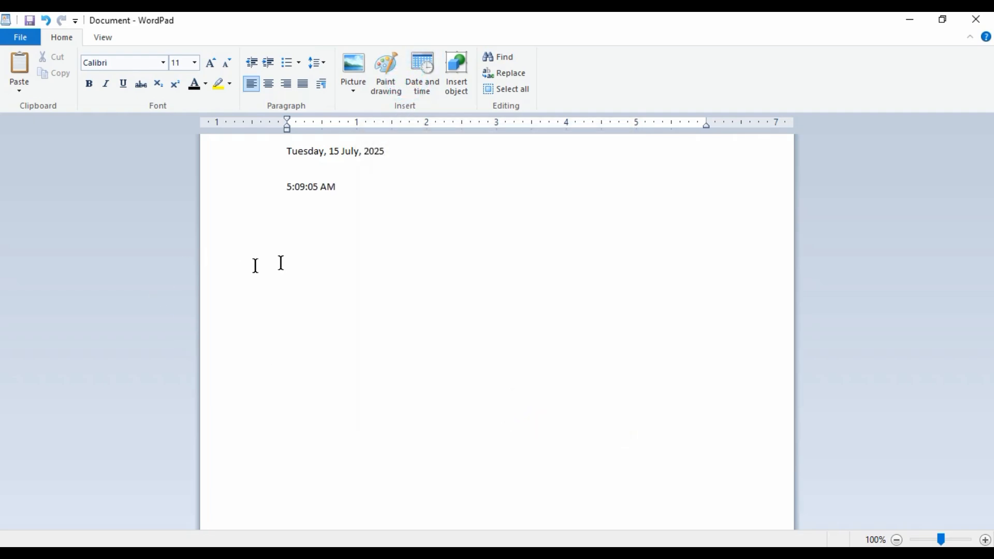
- Delete the inserted date and time from the document
left_click(310, 259)
key("ctrl+a")
key("Delete")
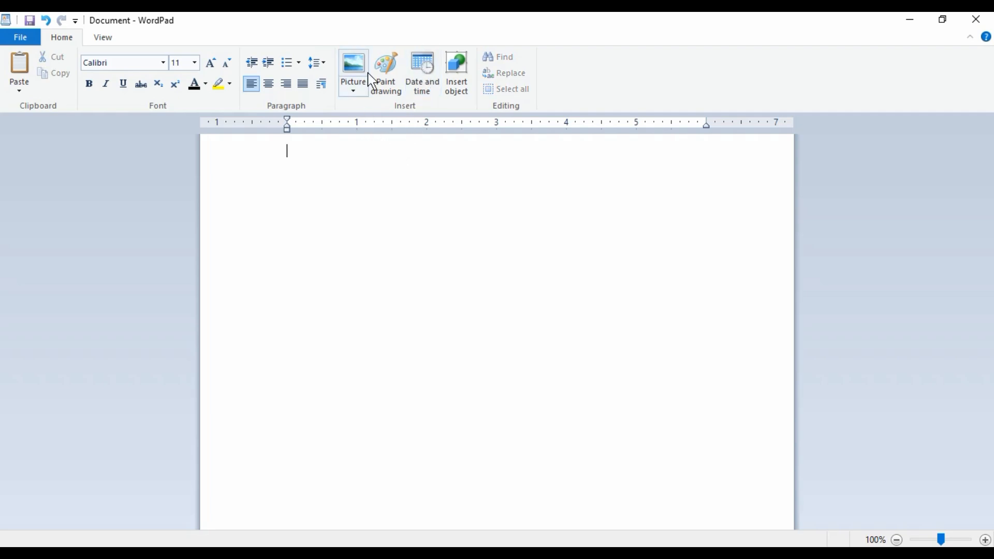
- Insert a new Microsoft Graph Chart object into the document
left_click(461, 89)
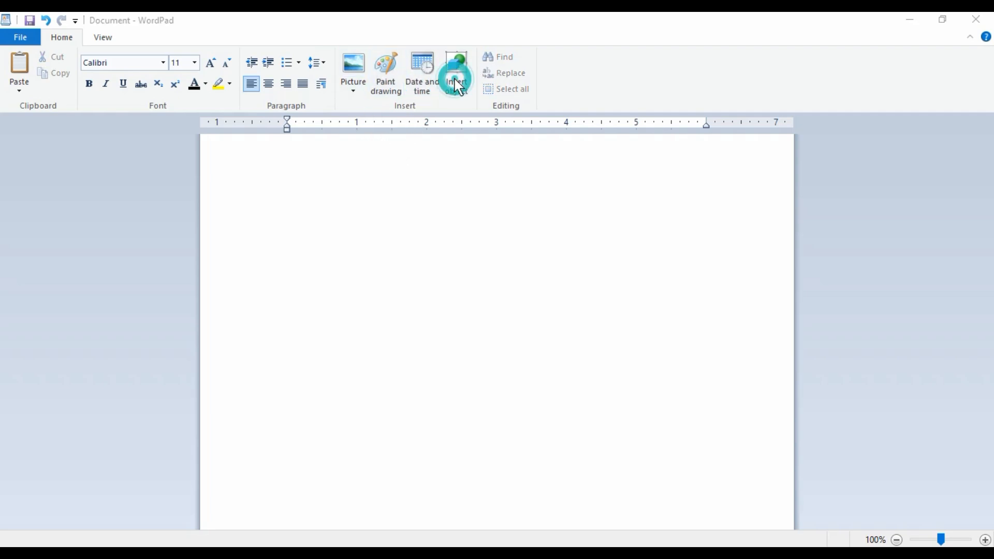
scroll(482, 243, "down", 2)
scroll(488, 241, "up", 2)
scroll(488, 241, "up", 1)
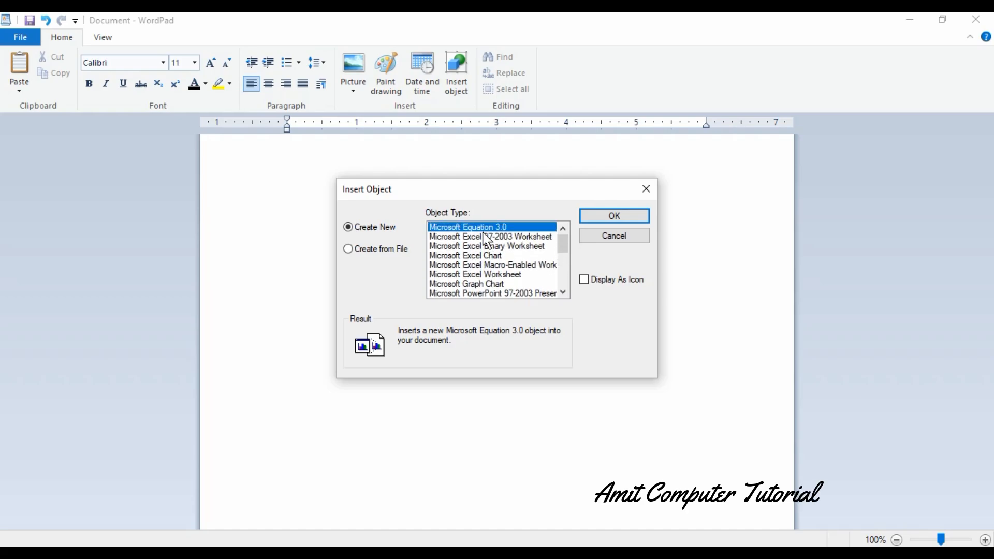
scroll(489, 249, "down", 2)
left_click(490, 257)
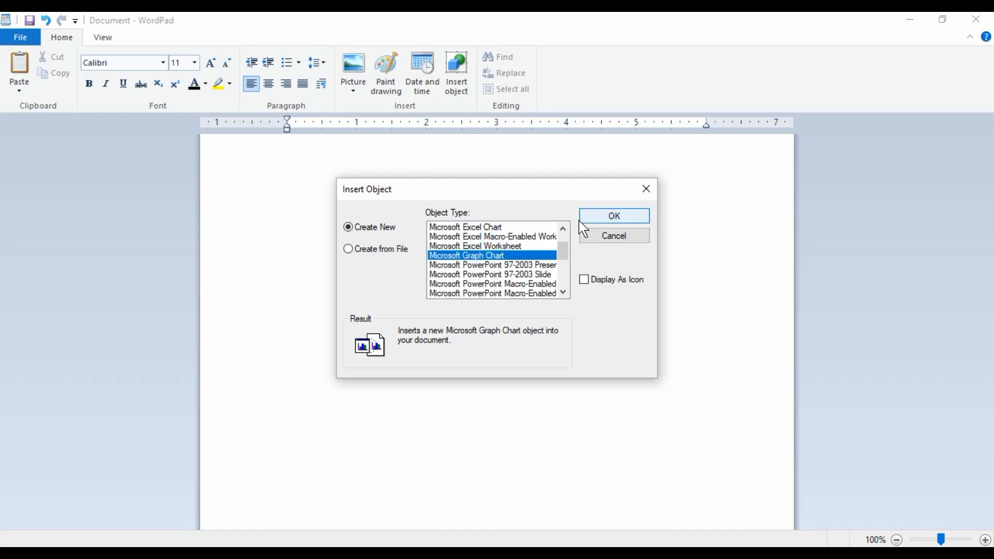
scroll(508, 272, "down", 1)
scroll(510, 272, "up", 2)
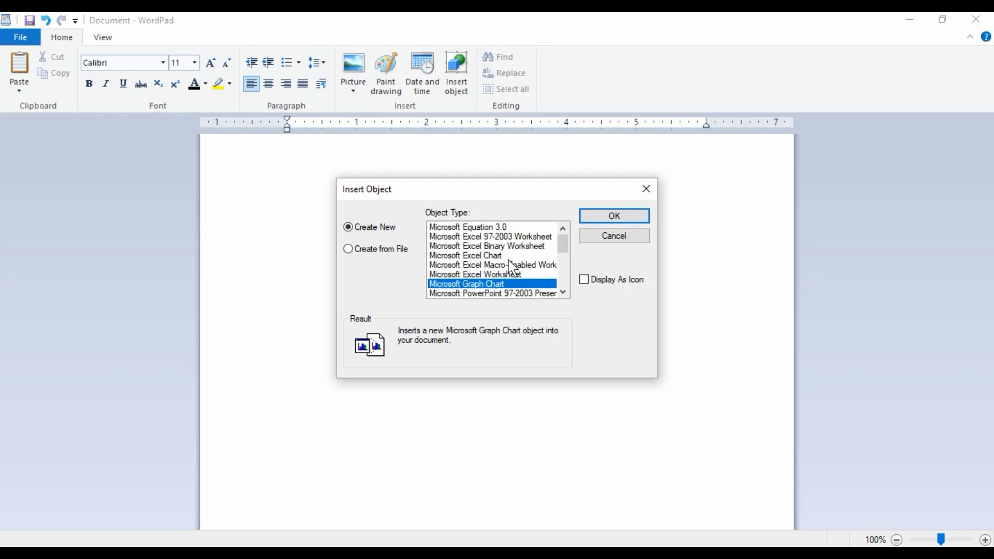
left_click(611, 216)
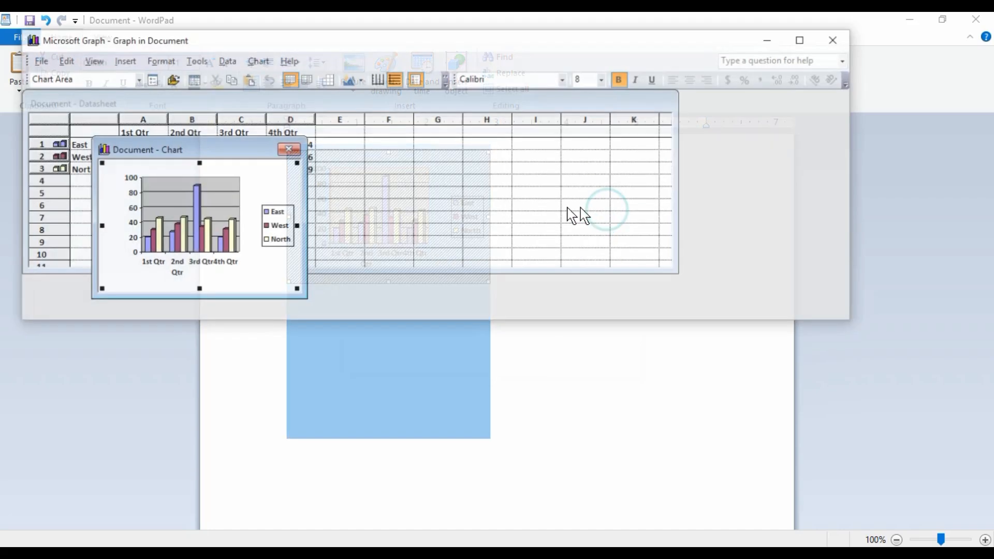
- Move the chart and Microsoft Graph windows around to view the datasheet and the chart in the document
left_click_drag(200, 151, 361, 232)
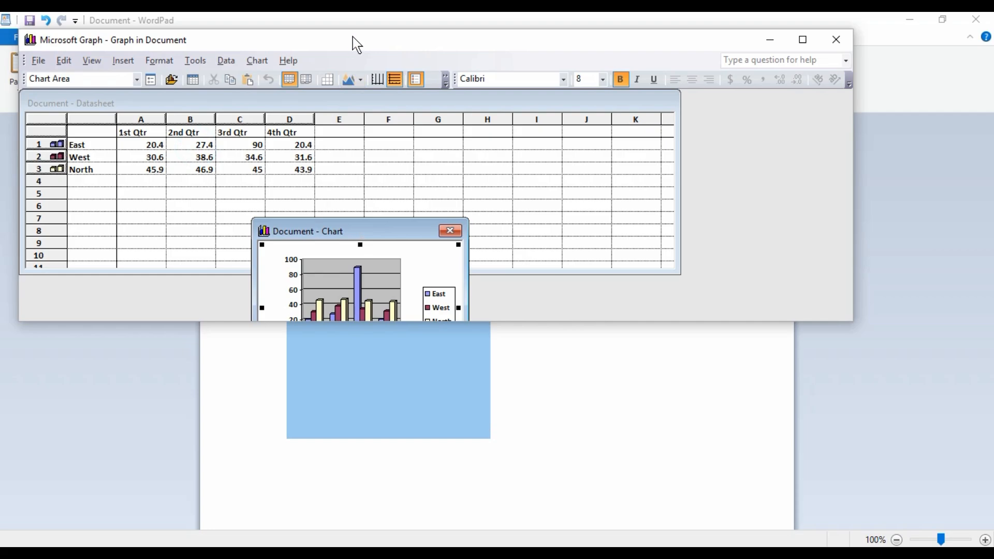
mouse_move(356, 44)
left_mouse_down()
mouse_move(628, 262)
mouse_move(736, 333)
left_mouse_up()
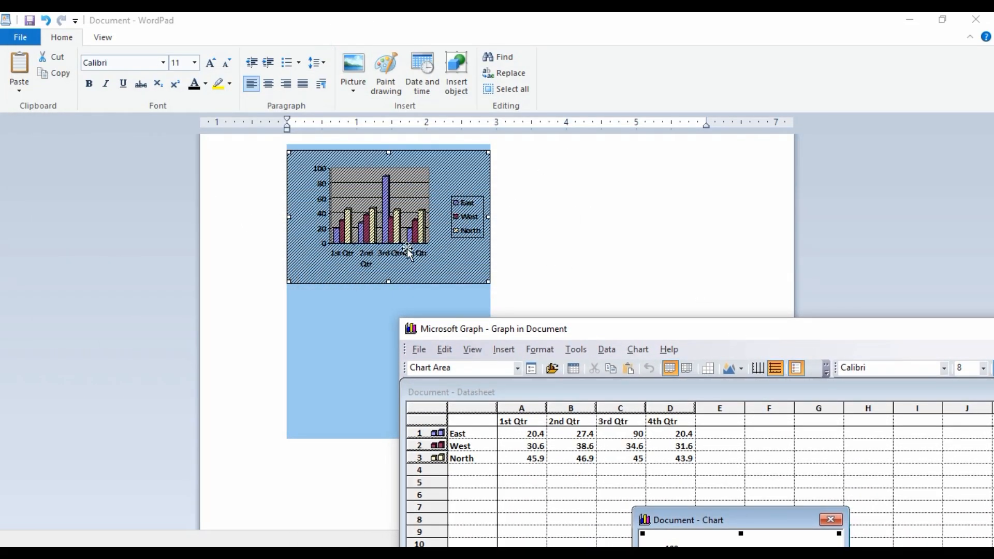
left_click_drag(541, 331, 375, 82)
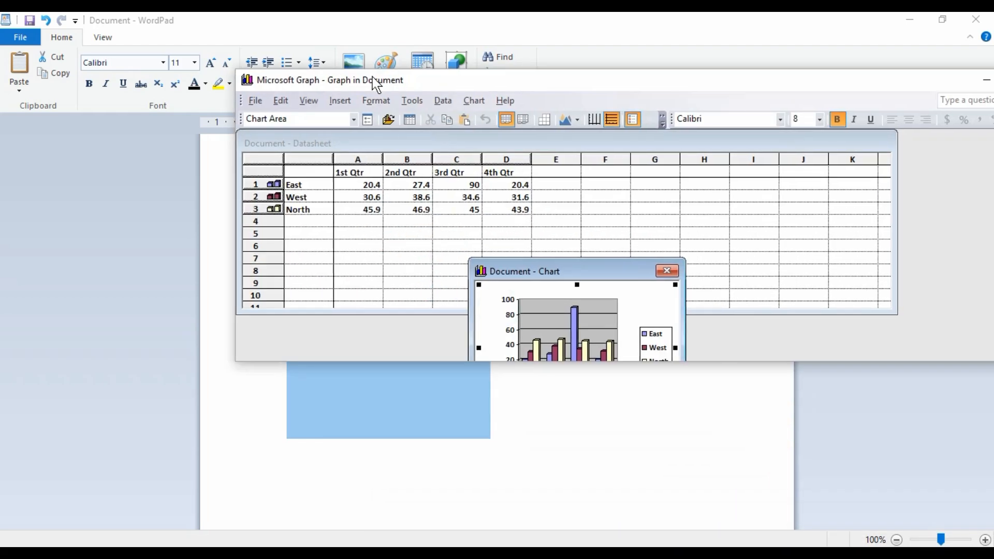
- Clear the 3rd Qtr value of the East row in the chart's datasheet
left_click(375, 196)
left_click_drag(374, 218, 384, 212)
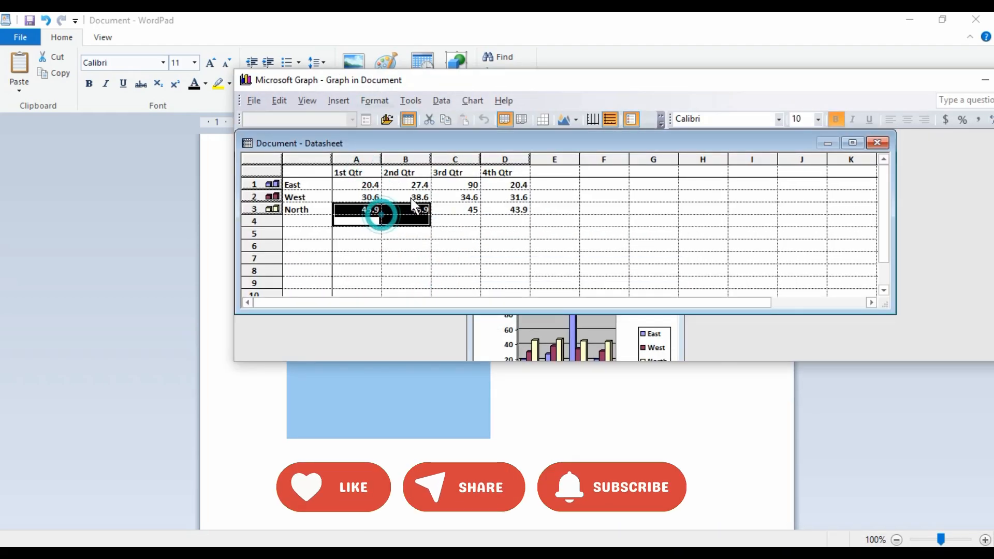
left_click(414, 188)
left_click(465, 211)
left_click(472, 188)
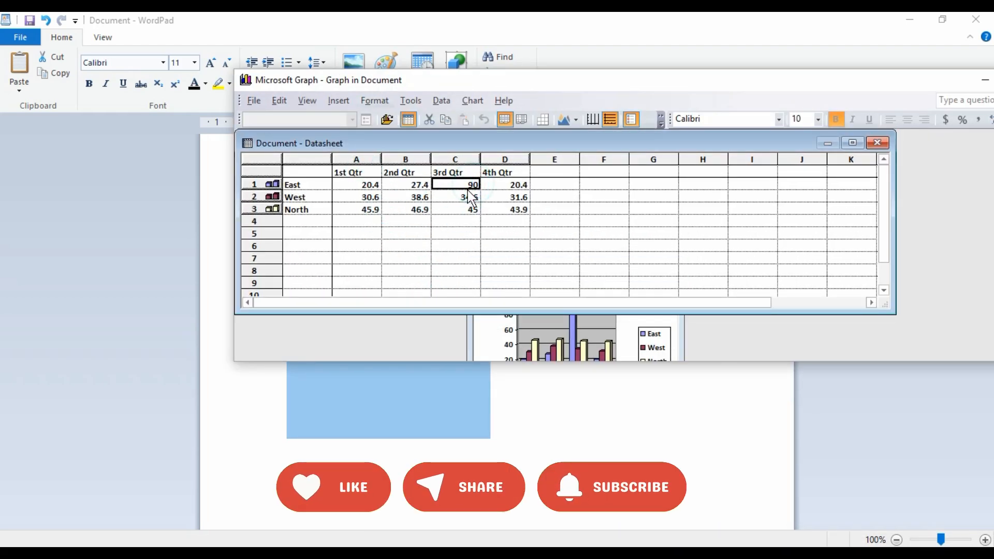
key("Delete")
- Enter 00 for the West row in all four quarters of the datasheet
left_click(465, 197)
type("00")
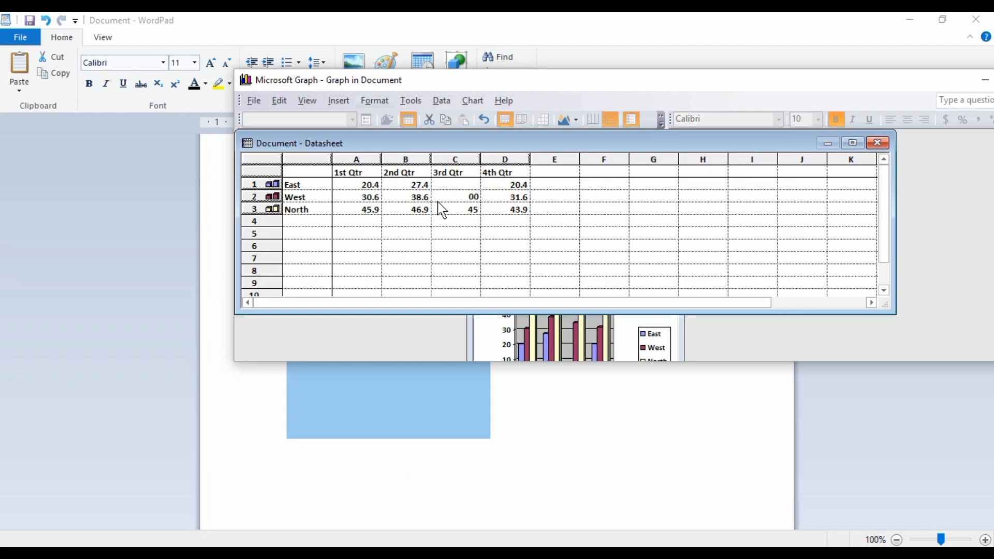
left_click(417, 195)
type("00")
left_click(371, 197)
type("00")
left_click(510, 197)
type("00")
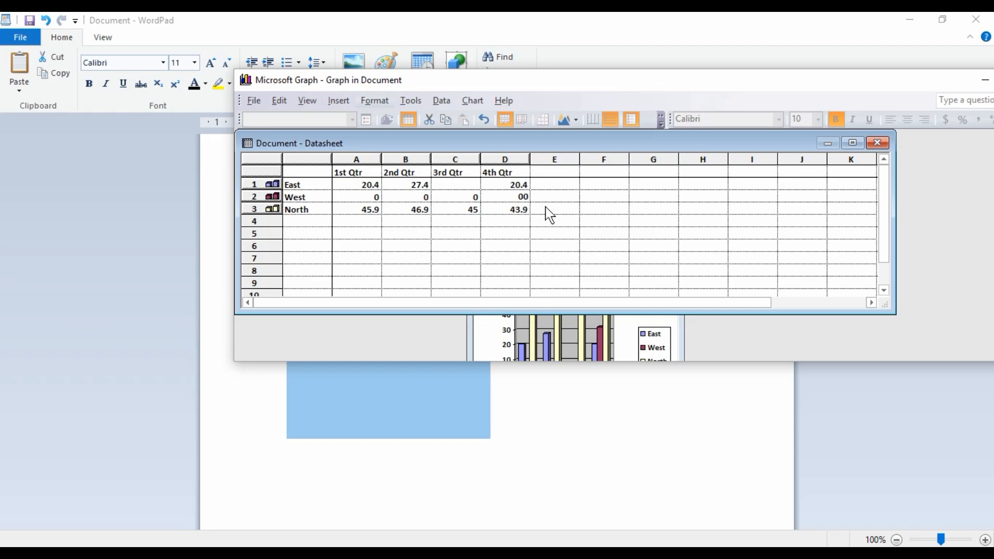
- Move the datasheet and Graph windows aside to check the edited chart, and minimize Microsoft Graph to return to the document
left_click_drag(673, 144, 469, 342)
left_click_drag(501, 80, 527, 269)
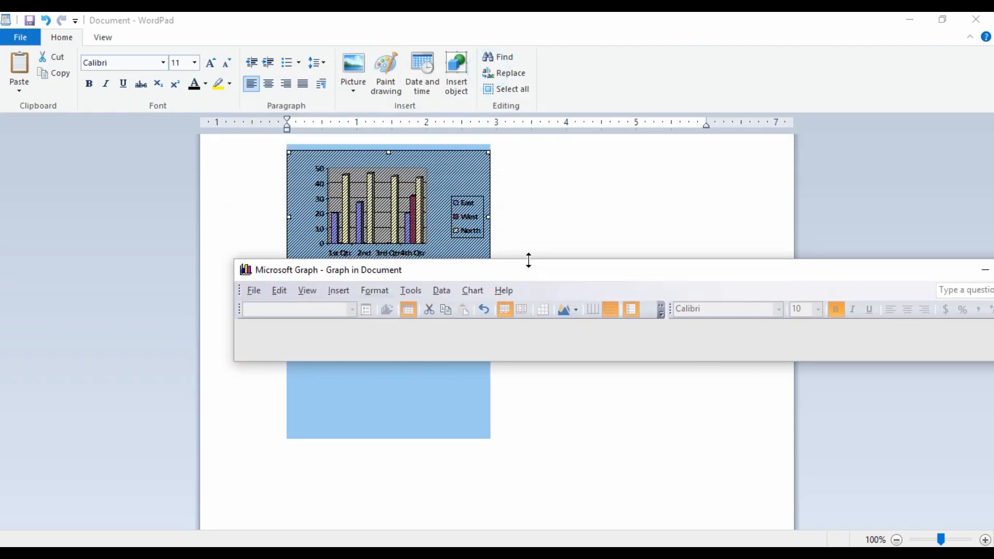
left_click_drag(455, 271, 154, 81)
left_click(683, 81)
left_click(592, 244)
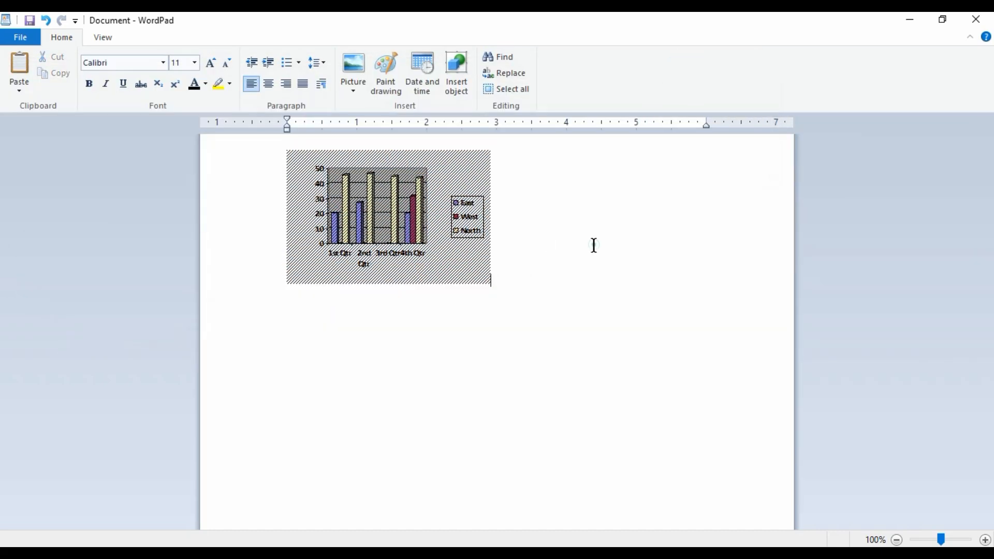
- Reopen the embedded chart for editing and minimize the Microsoft Graph window again
left_click(362, 212)
double_click(361, 211)
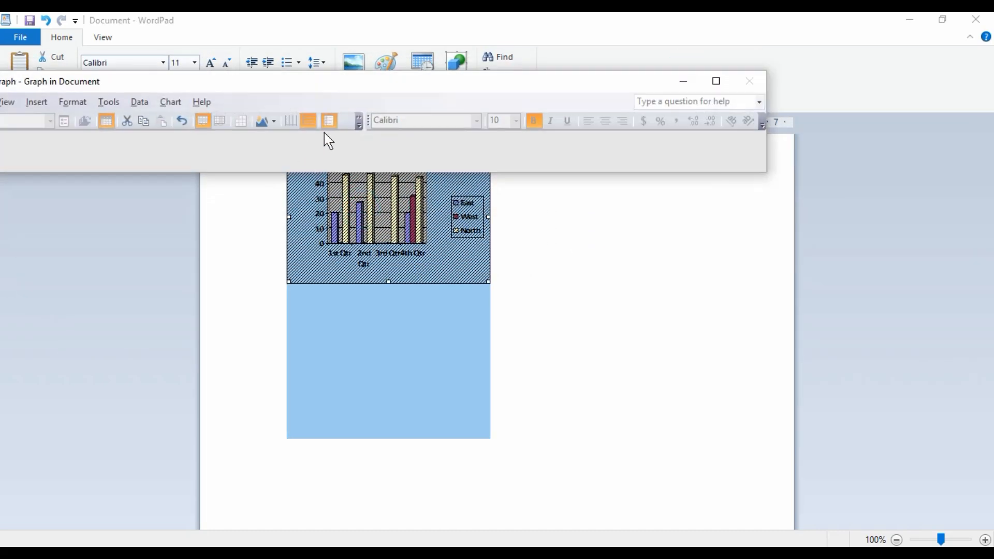
left_click(759, 101)
double_click(451, 213)
left_click(684, 81)
- Browse the object types available for insertion, cancel the dialog and delete the chart from the document
left_click(456, 71)
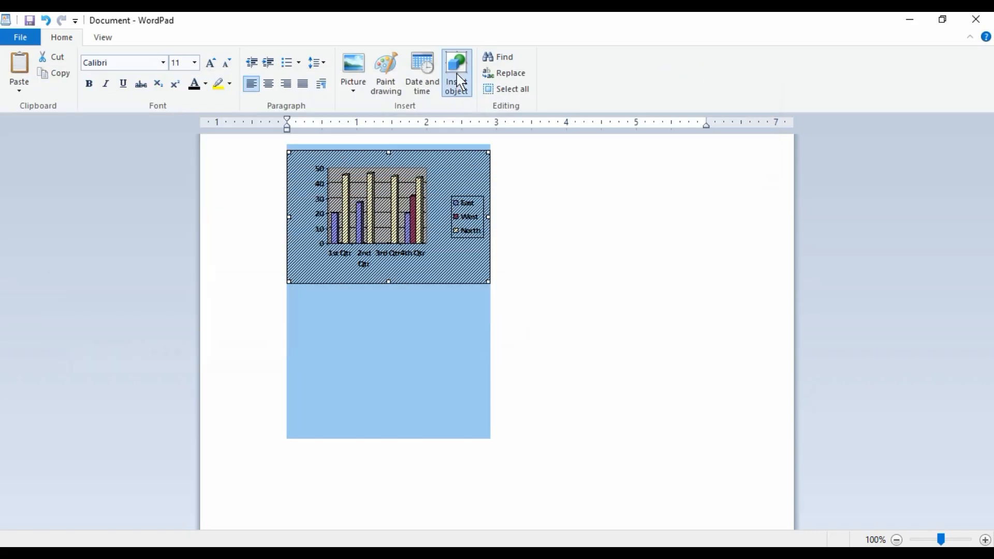
scroll(539, 255, "down", 5)
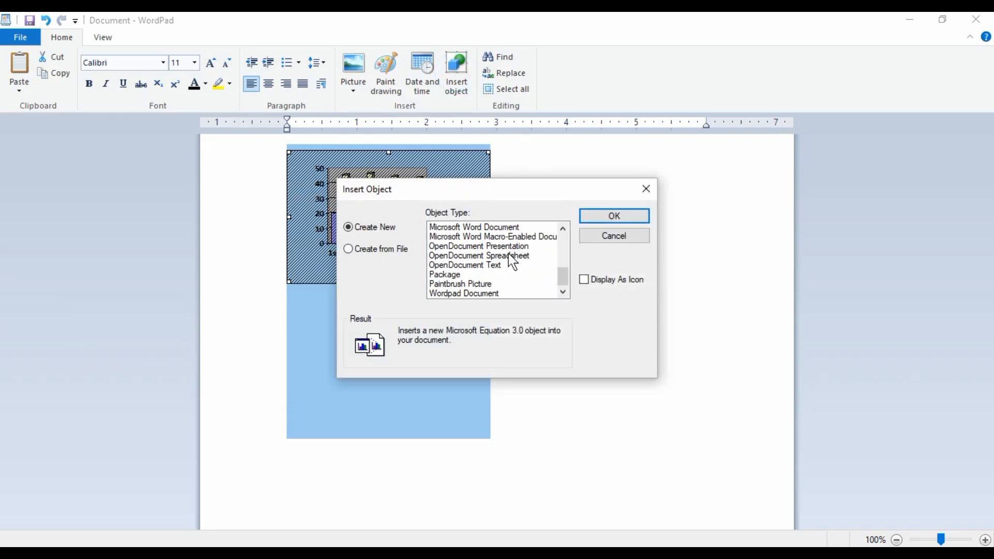
left_click(646, 189)
key("ctrl+a")
key("Delete")
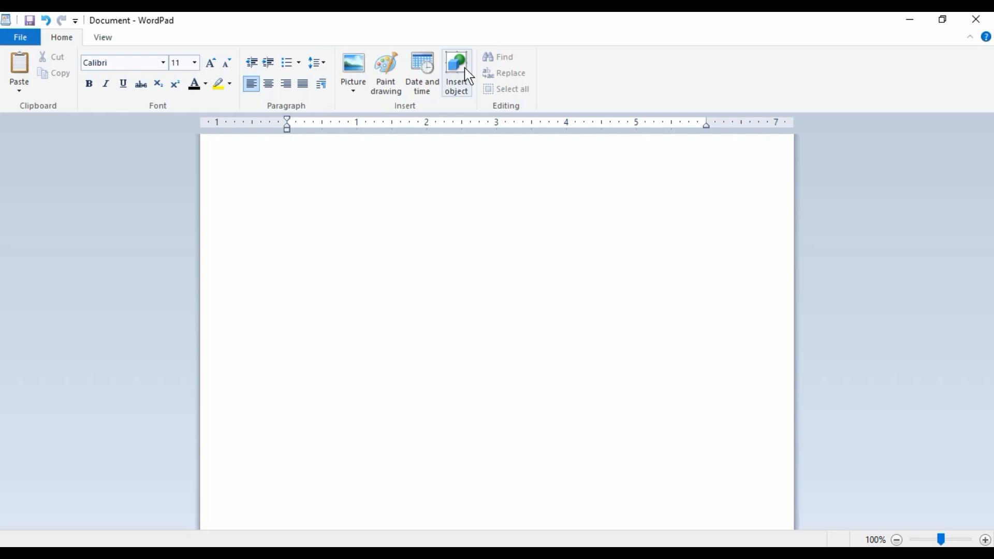
left_click(502, 187)
key("ctrl+v")
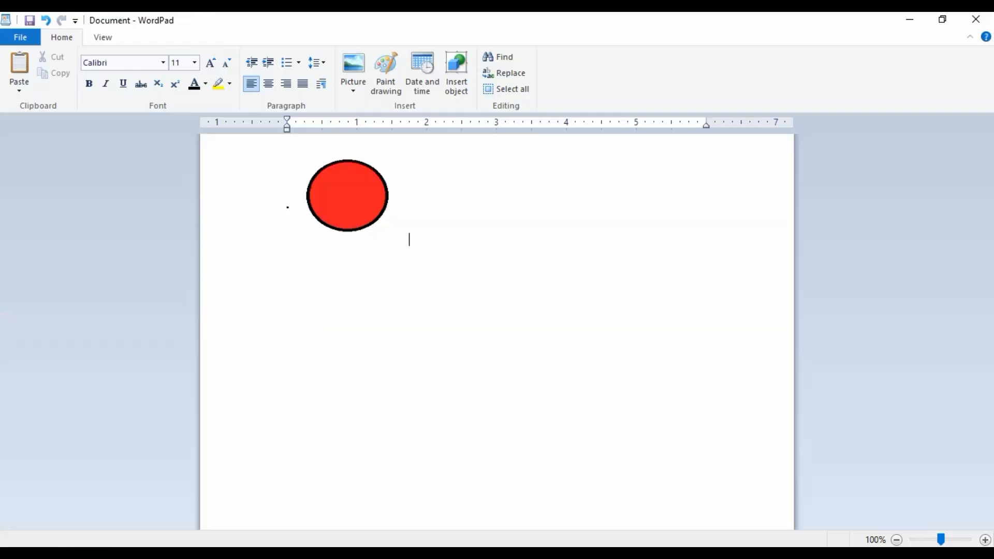
key("ctrl+a")
key("Delete")
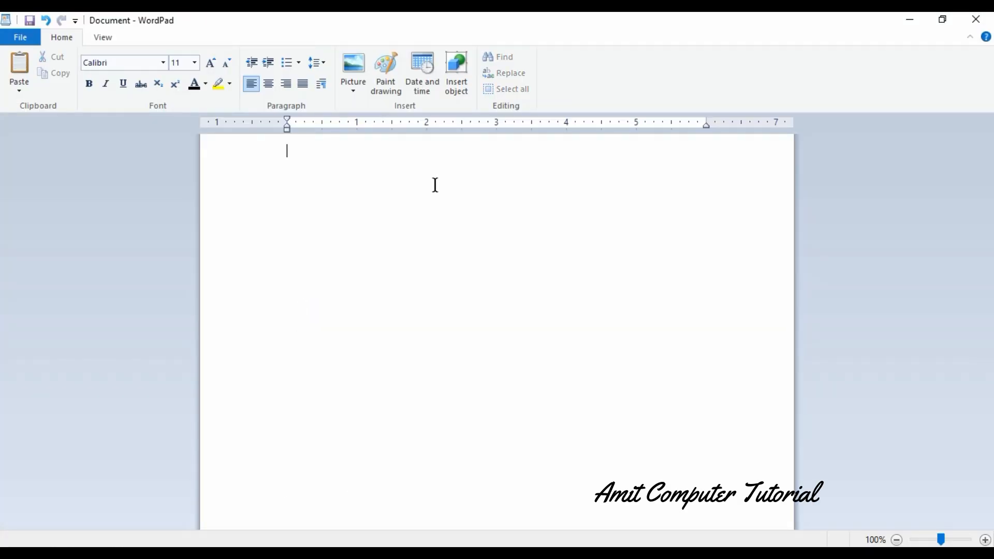
- Add the practice paragraph beginning "As I sit in my room late at night" and set its font size to 20
type("As I sit in my room late at night, staring at the computer screen, I decide it would be a good idea to create this text. There isn't much meaning to it, other than to get some simple practice. A lot of the texts that have been created are rather short, and don't give a good representation of actual typing speed and accuracy. They lack the length to gauge where your strengths and weaknesses are when typing.")
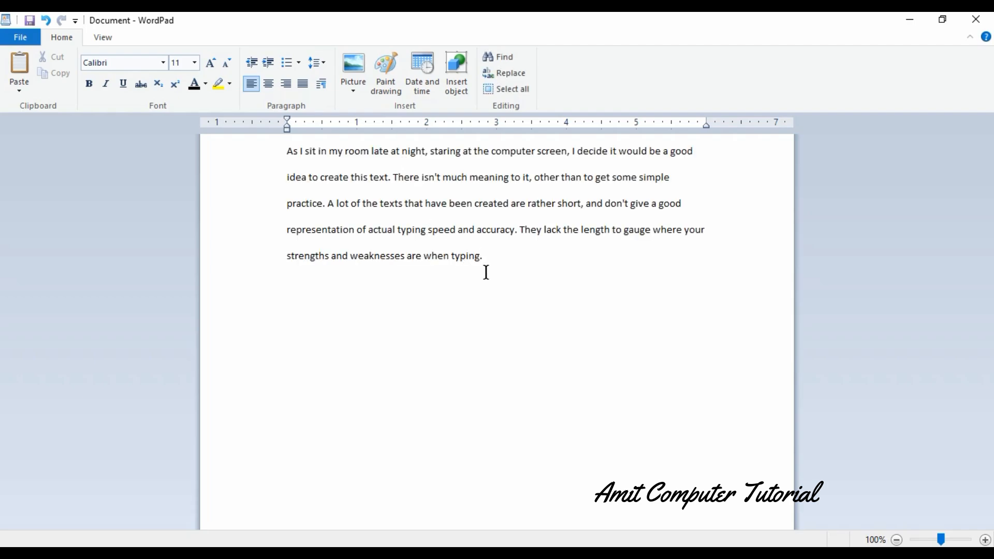
left_click_drag(486, 272, 290, 133)
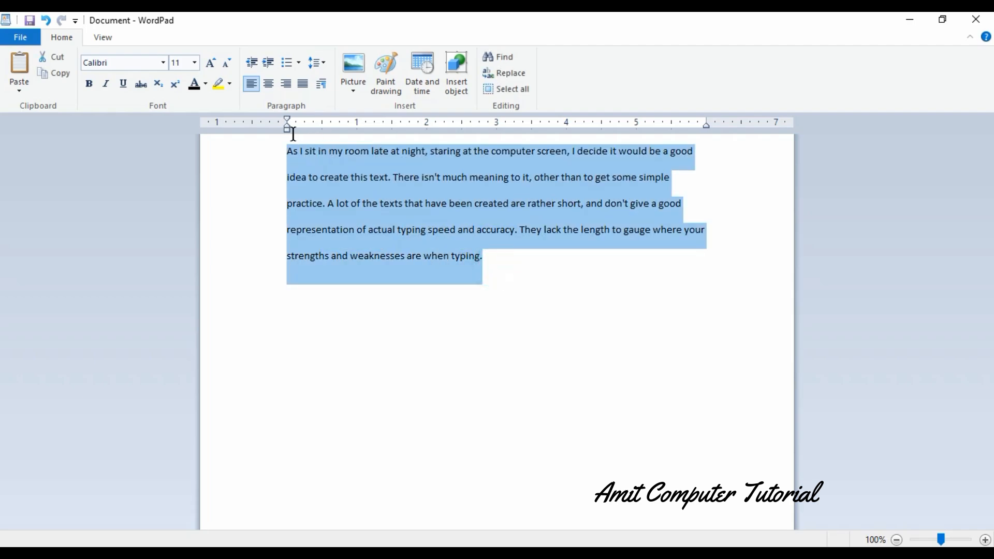
left_click(205, 84)
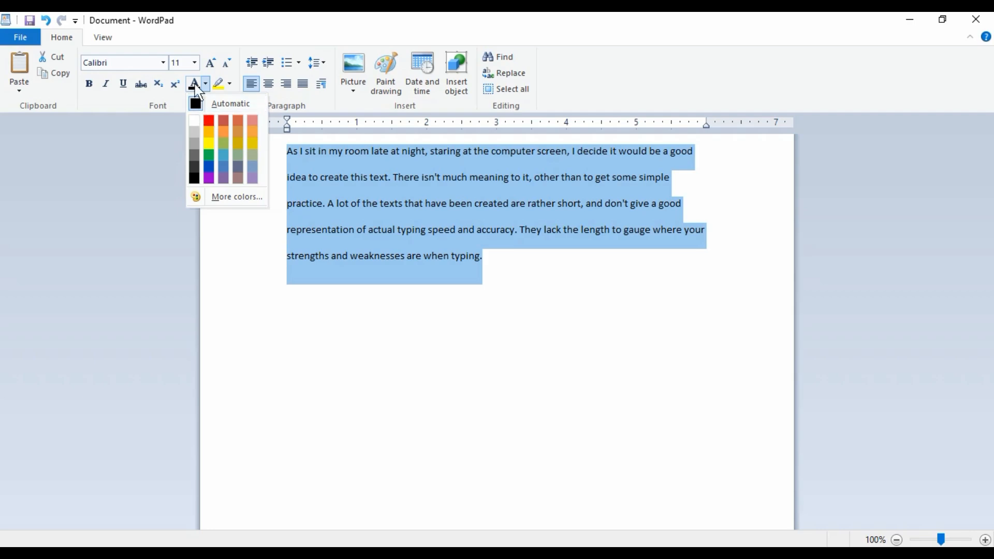
left_click(193, 62)
left_click(178, 179)
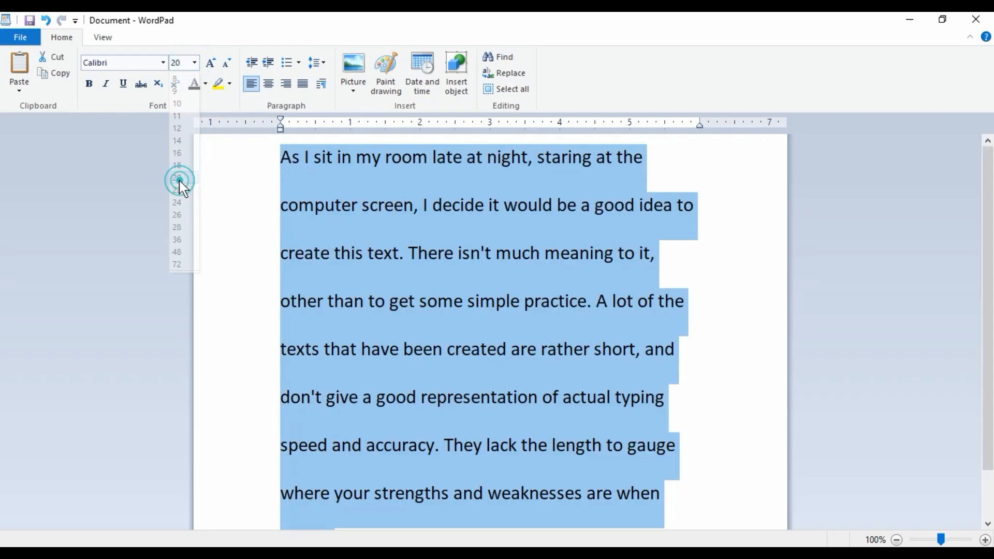
scroll(619, 295, "down", 1)
scroll(730, 247, "up", 1)
left_click(732, 247)
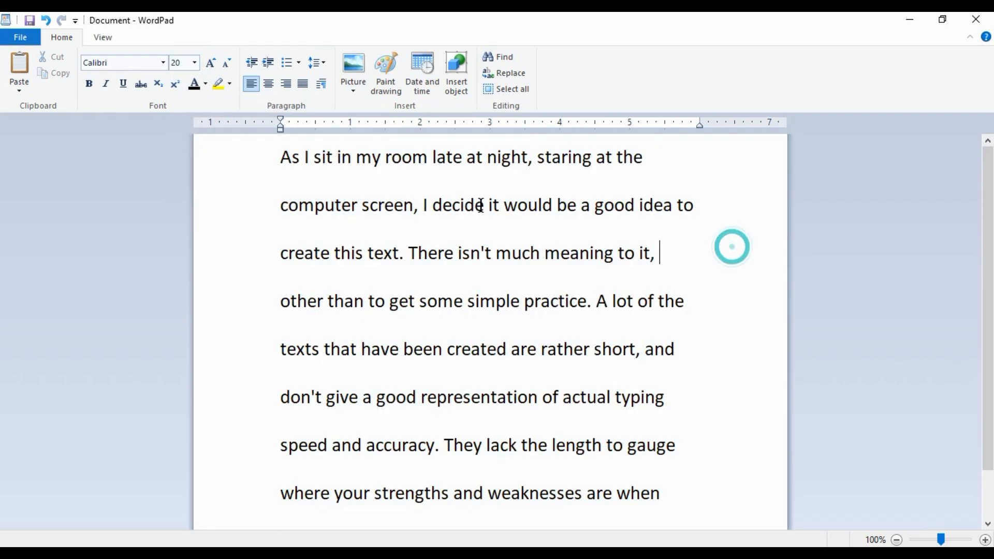
- Set the line spacing of the whole paragraph to 1.0 and deselect the text
left_click_drag(281, 156, 554, 533)
left_click(317, 62)
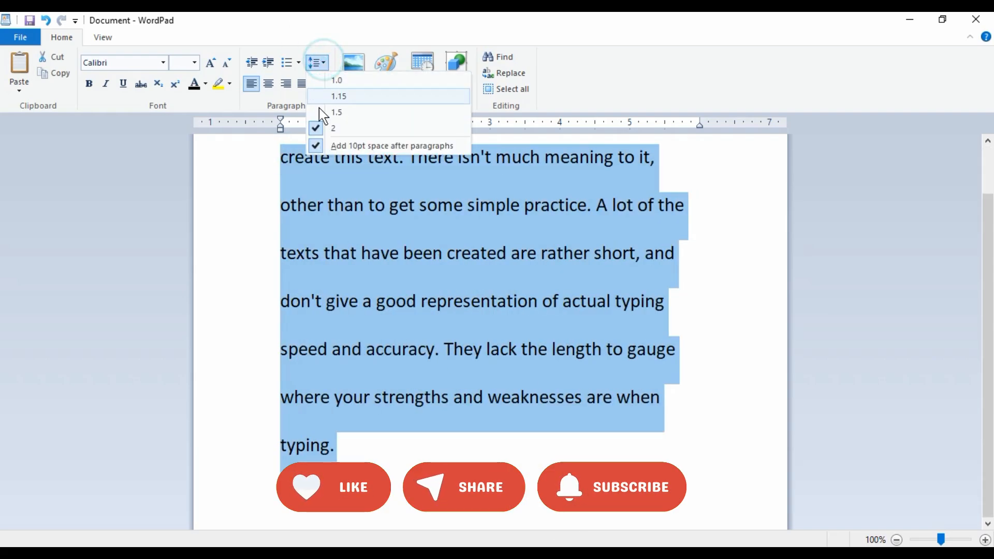
left_click(319, 81)
left_click(256, 259)
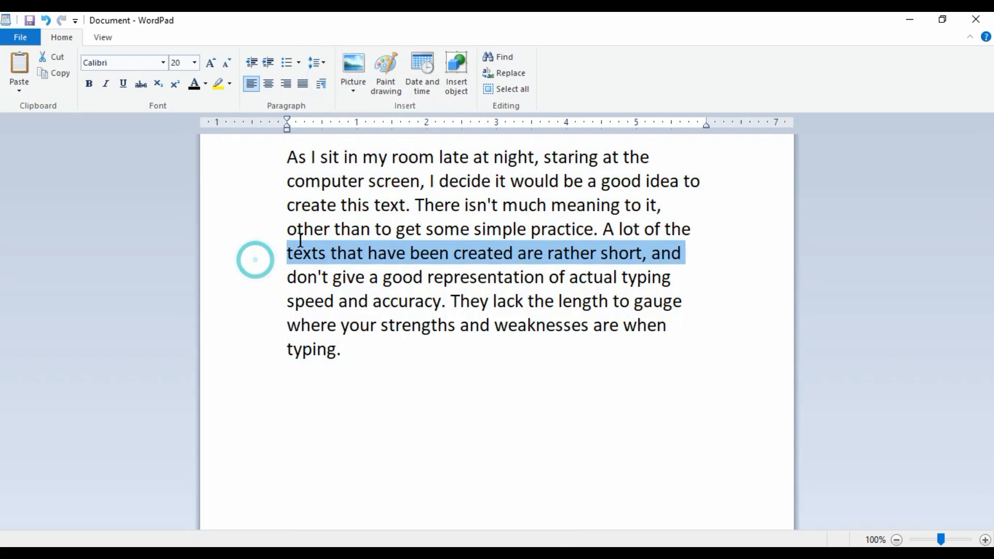
left_click(363, 432)
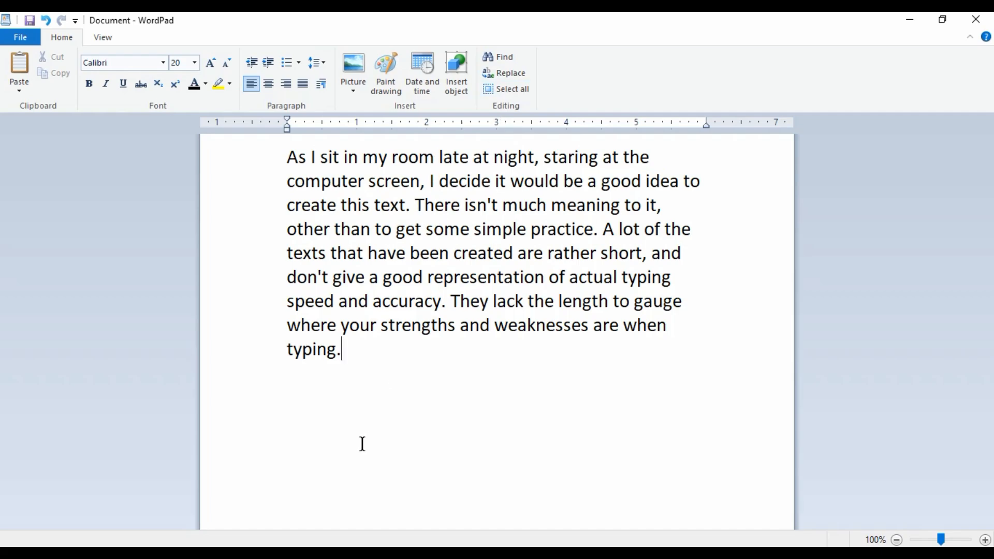
- Copy the paragraph's last word "typing." and paste it after "room", after "I decide" and after "texts that have"
double_click(310, 446)
left_click(310, 446)
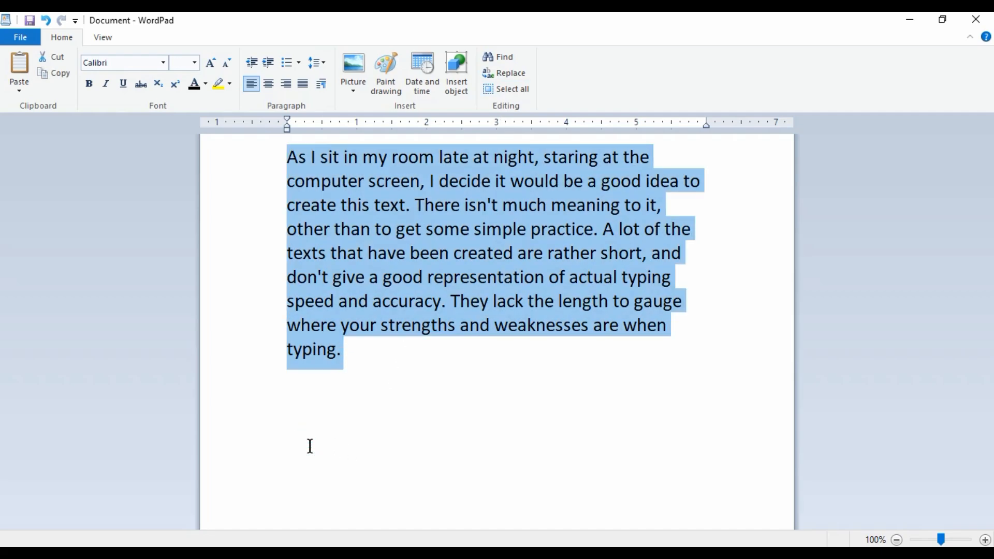
left_click(313, 445)
double_click(355, 348)
key("ctrl+c")
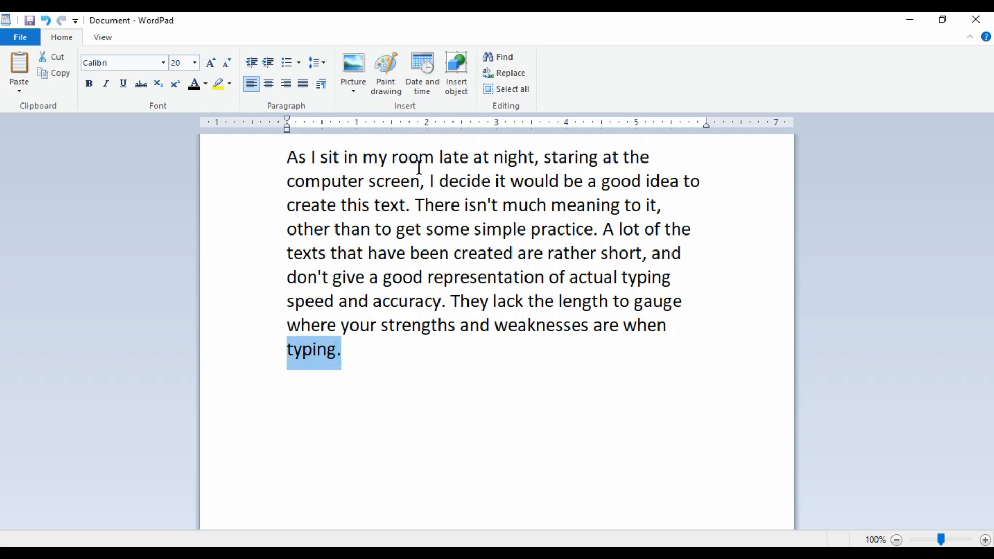
left_click(436, 158)
key("ctrl+v")
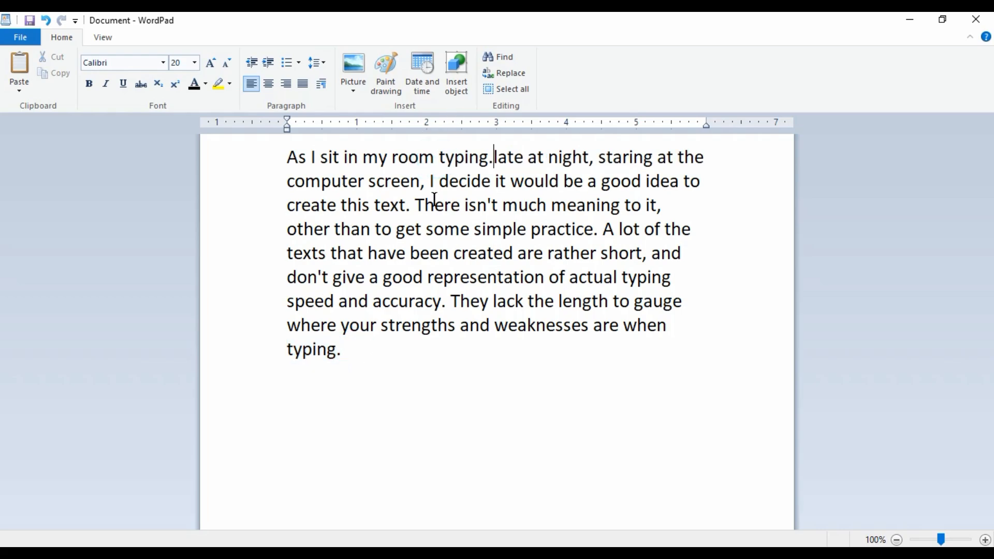
left_click(493, 180)
key("ctrl+v")
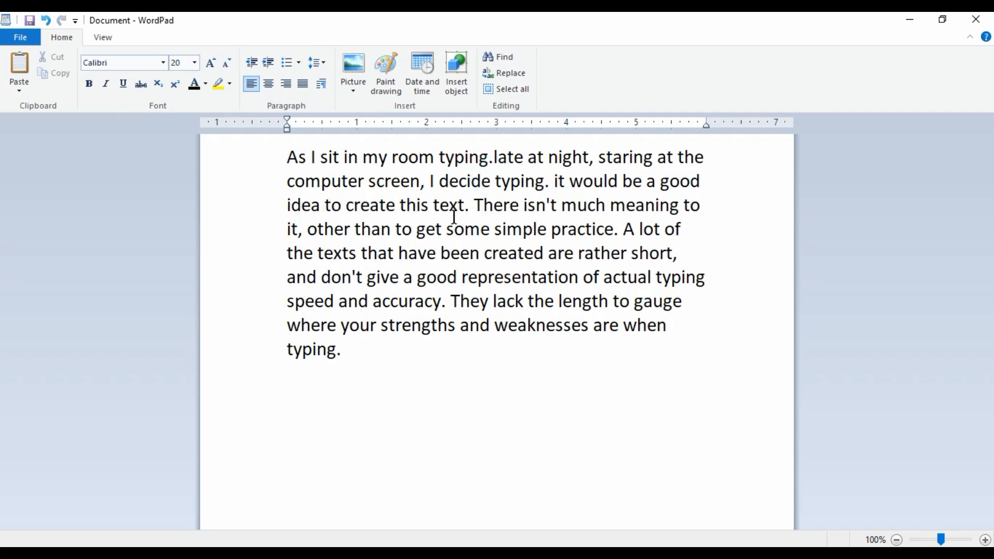
left_click(438, 252)
key("ctrl+v")
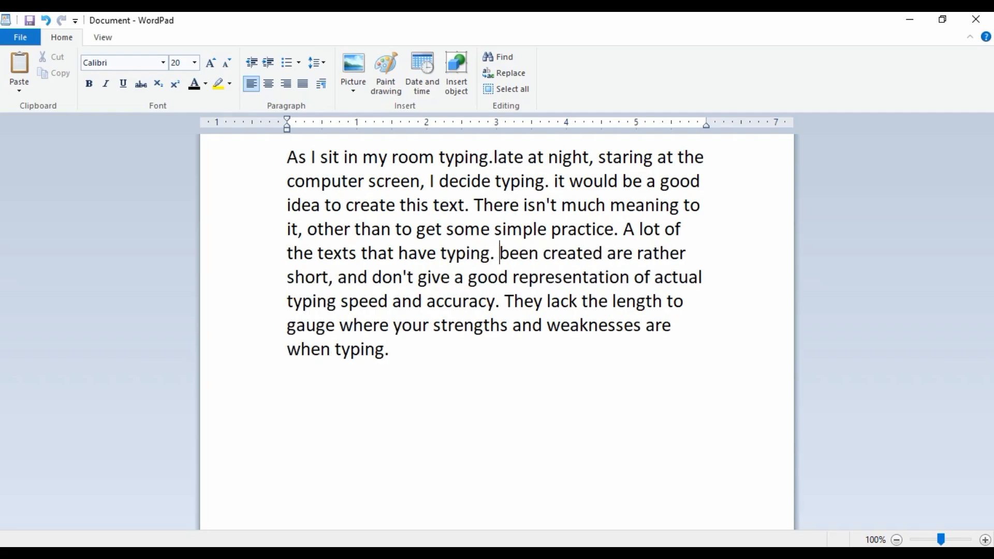
- Paste the copied word "typing." after "give", "speed", "length" and "strengths", adding a space before it after "speed"
left_click(448, 277)
key("ctrl+v")
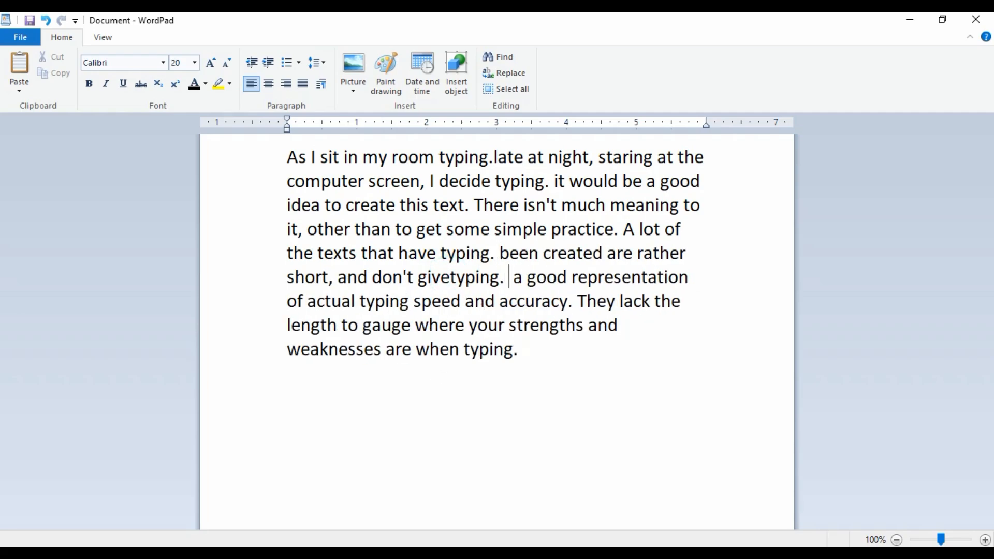
left_click(459, 301)
key("ctrl+v")
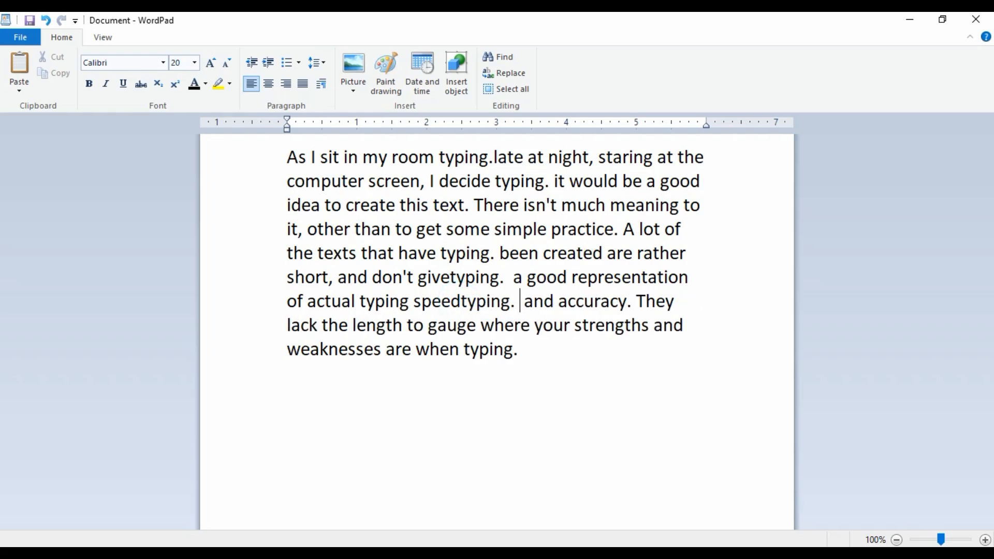
left_click(458, 301)
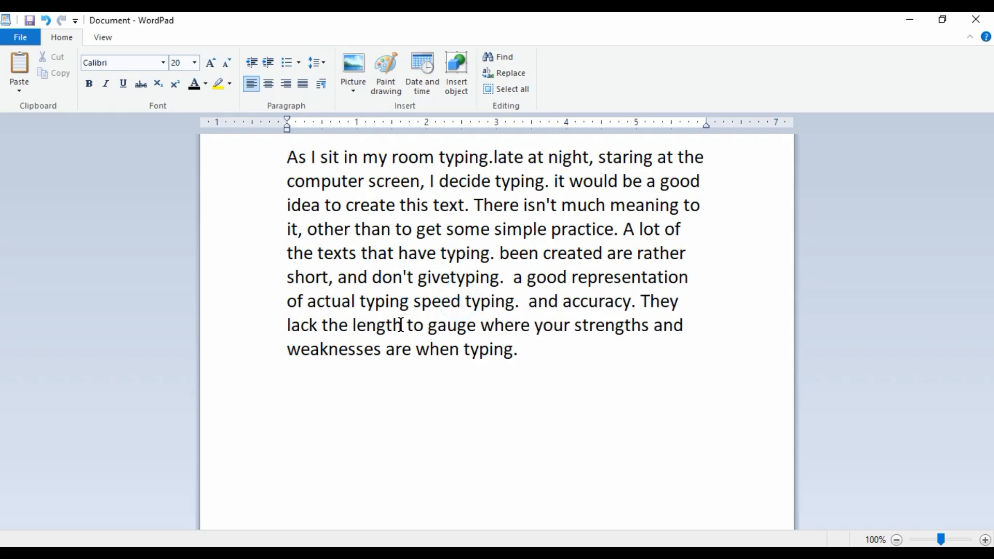
left_click(400, 325)
key("ctrl+v")
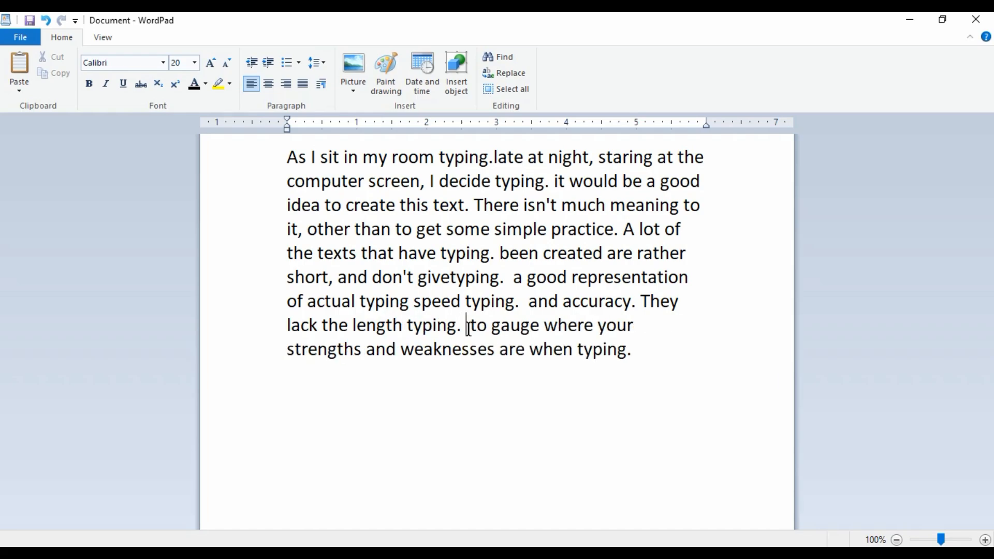
left_click(365, 348)
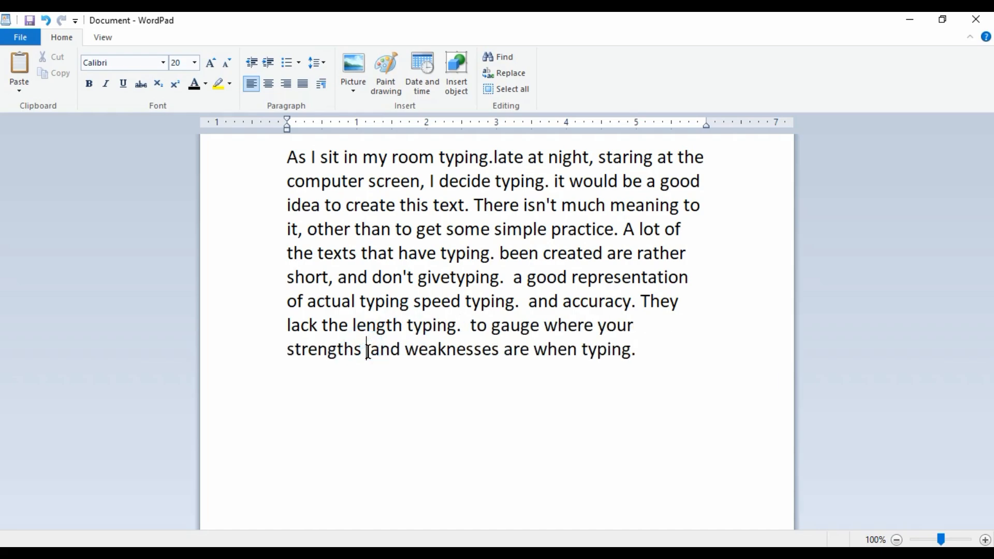
key("ctrl+v")
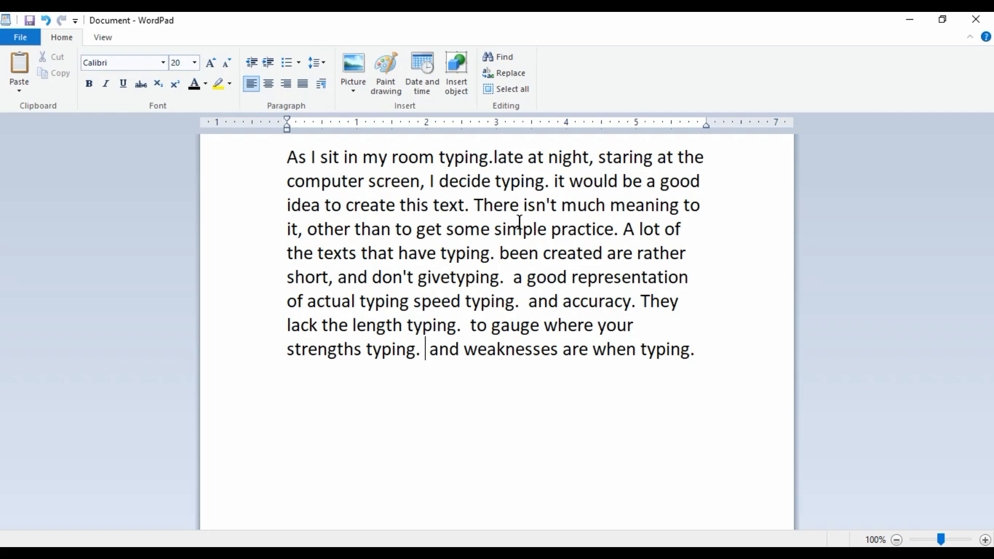
left_click_drag(480, 182, 535, 197)
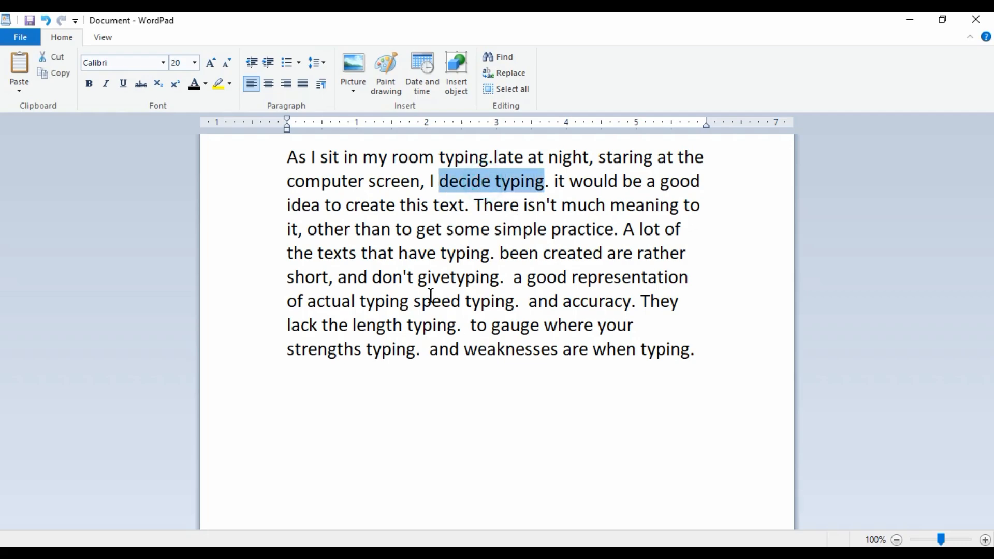
left_click(429, 435)
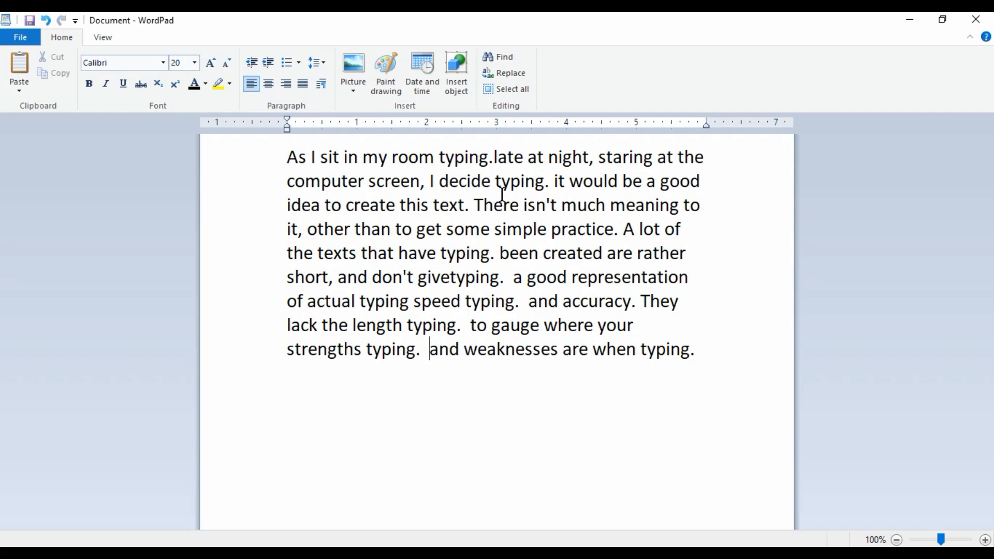
double_click(547, 183)
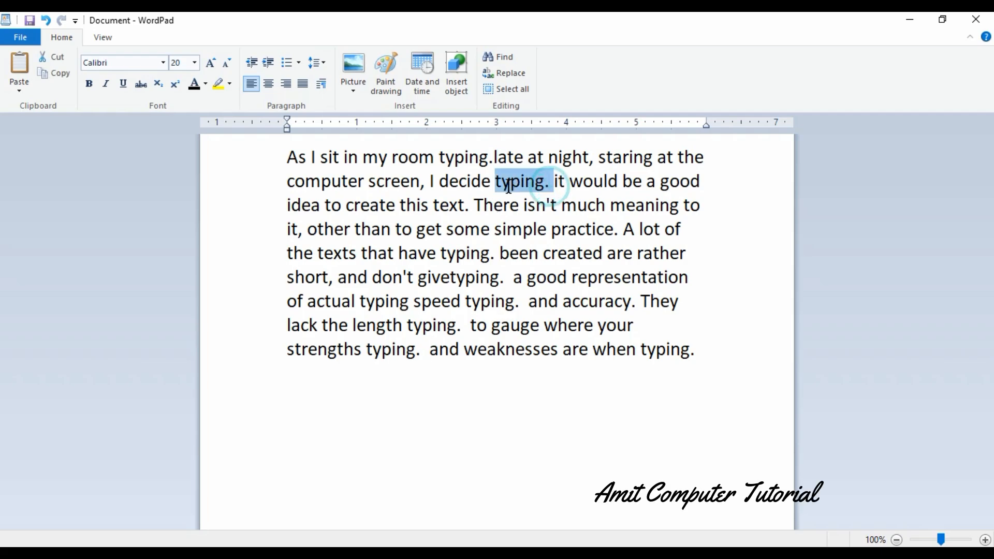
left_click(488, 402)
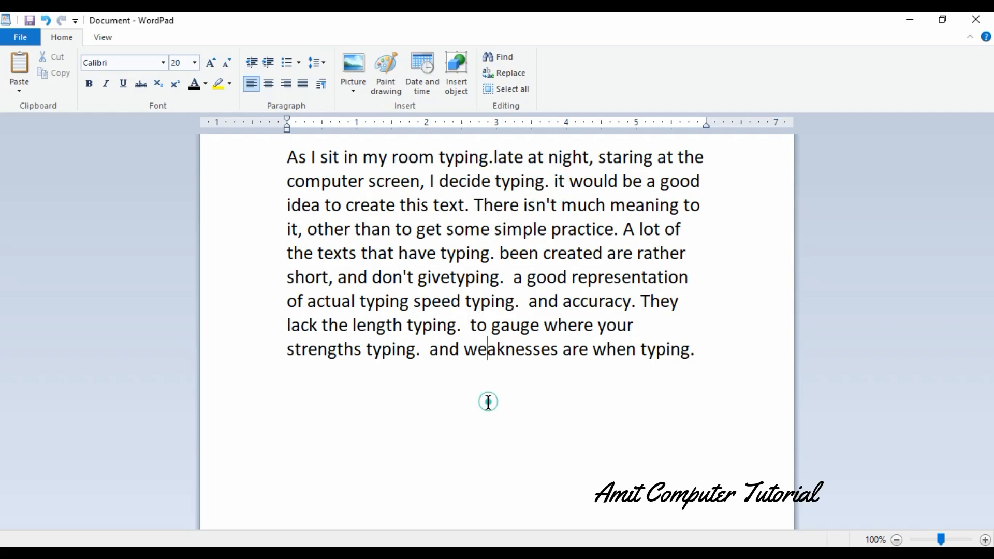
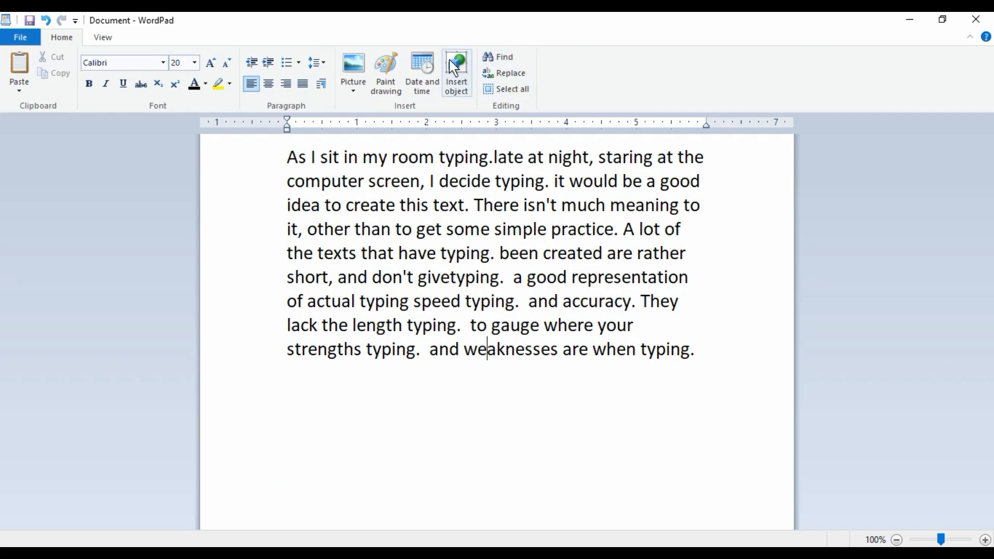
- Search the document for the word "typing", stepping through its occurrences until the search ends, and dismiss the notice
left_click(499, 59)
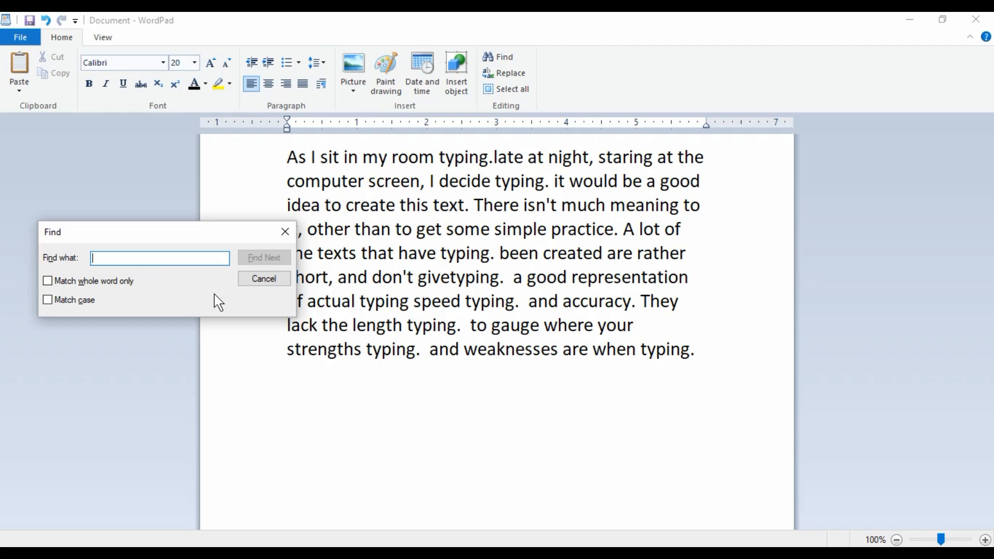
type("typing")
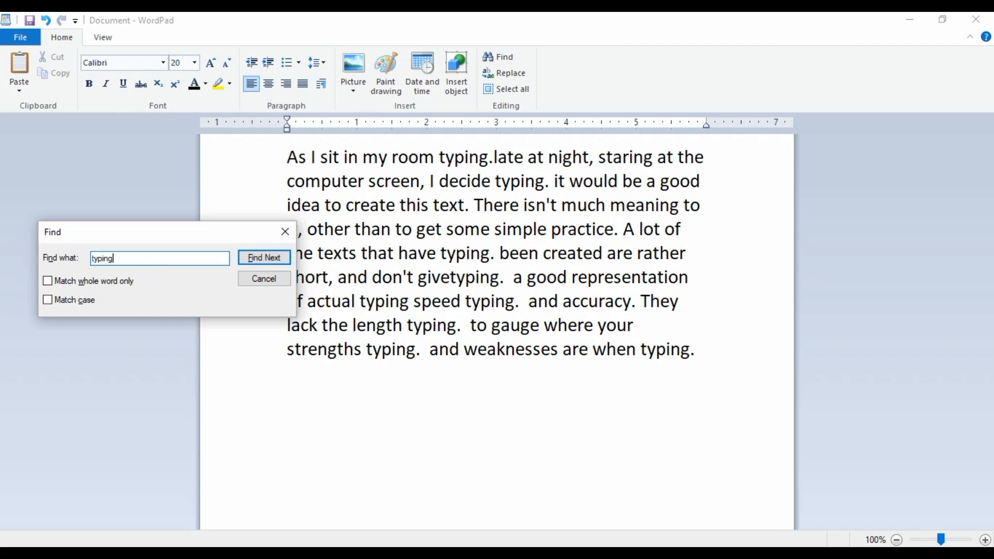
left_click(254, 258)
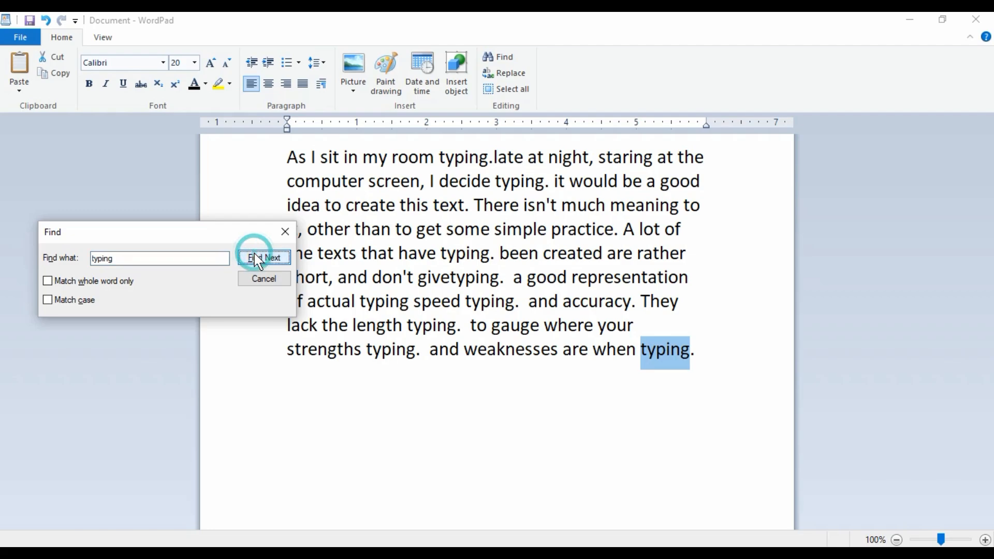
left_click(268, 261)
left_click(267, 262)
left_click(268, 261)
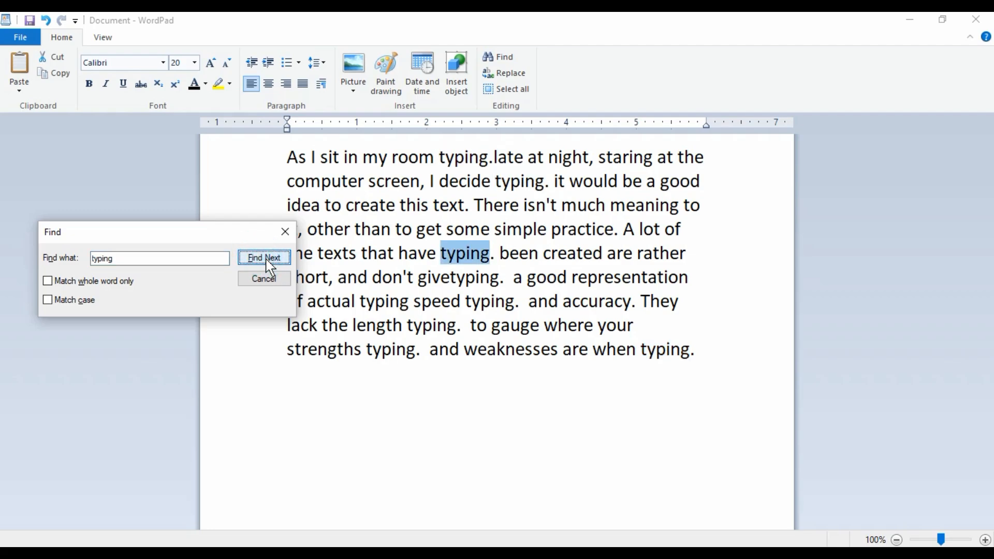
left_click(267, 262)
left_click(267, 261)
left_click(265, 259)
left_click(265, 259)
left_click(265, 259)
left_click(265, 258)
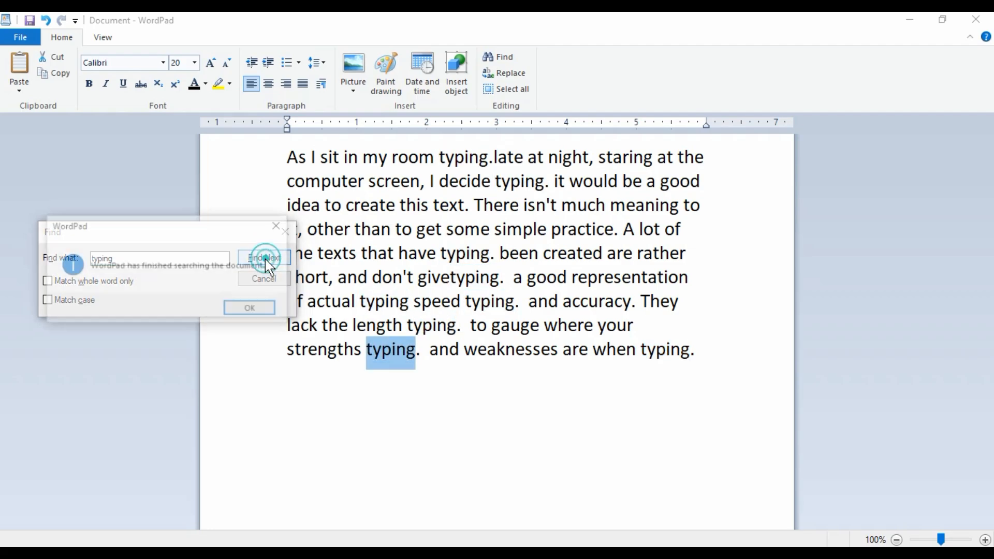
left_click(259, 309)
- Repeat the search for "typing" through the whole document once more and dismiss the closing notice
left_click(256, 259)
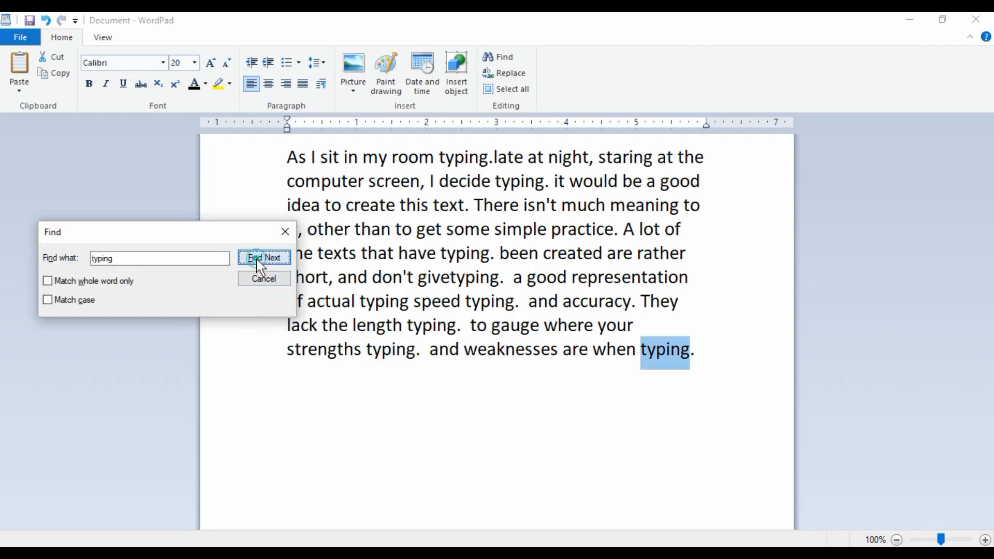
left_click(257, 258)
left_click(256, 259)
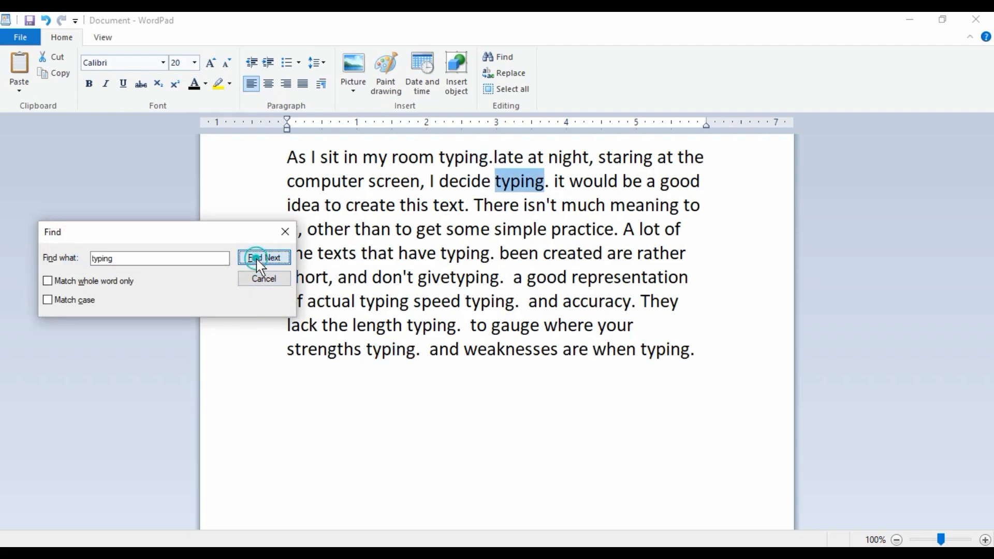
left_click(256, 258)
left_click(256, 259)
left_click(257, 259)
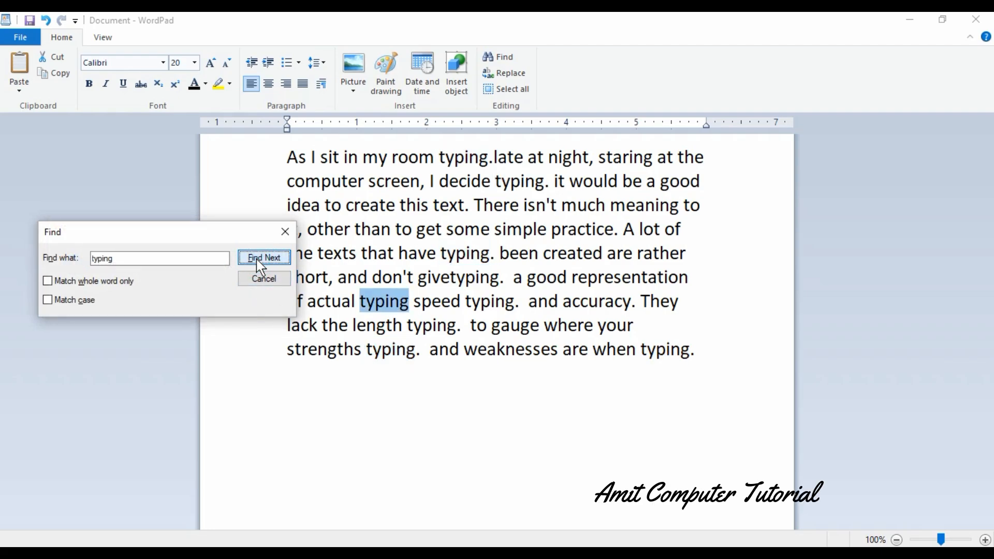
left_click(256, 259)
left_click(256, 259)
left_click(256, 259)
left_click(254, 309)
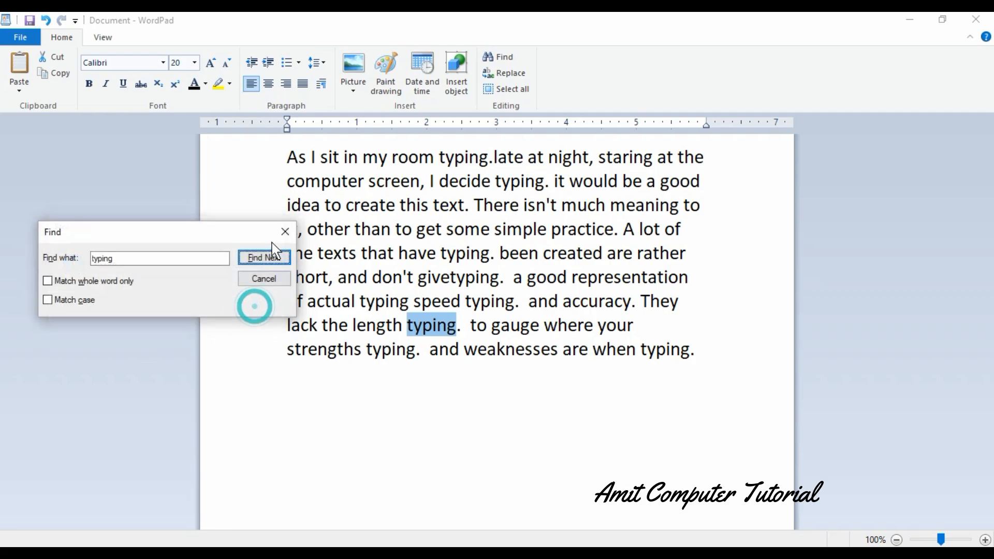
- Replace every occurrence of "typing" in the document with "writing" and close the notice and the Replace dialog
left_click(282, 228)
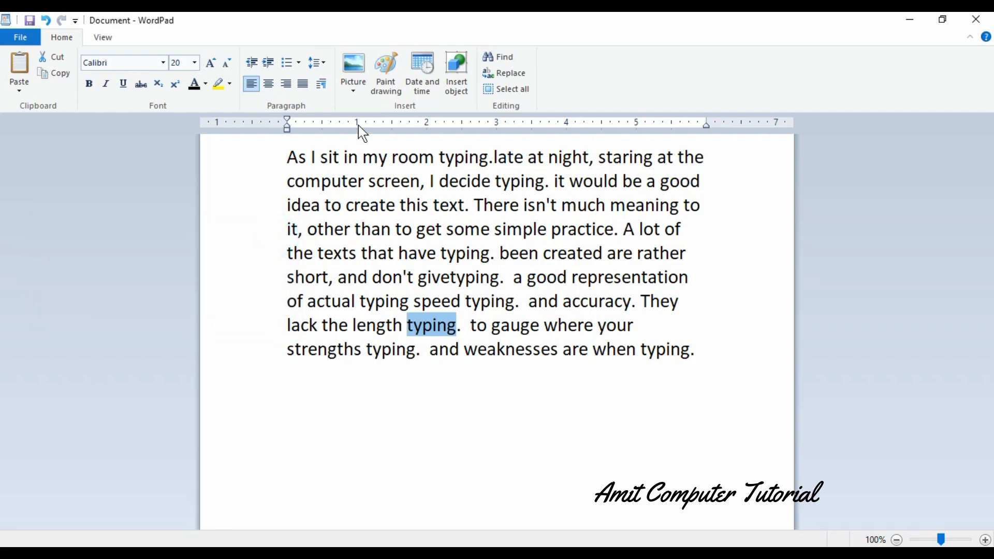
left_click(503, 73)
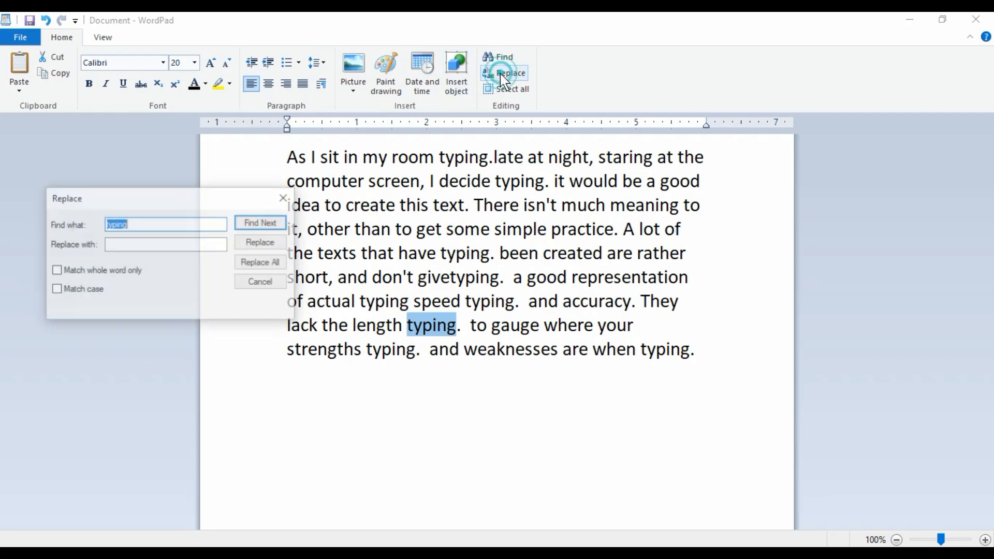
left_click(148, 227)
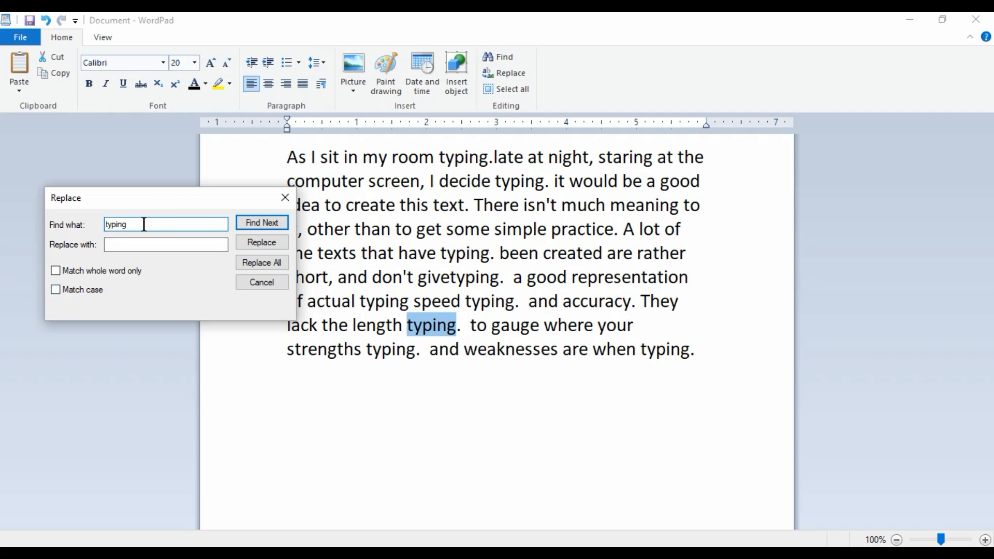
left_click(139, 244)
type("wr")
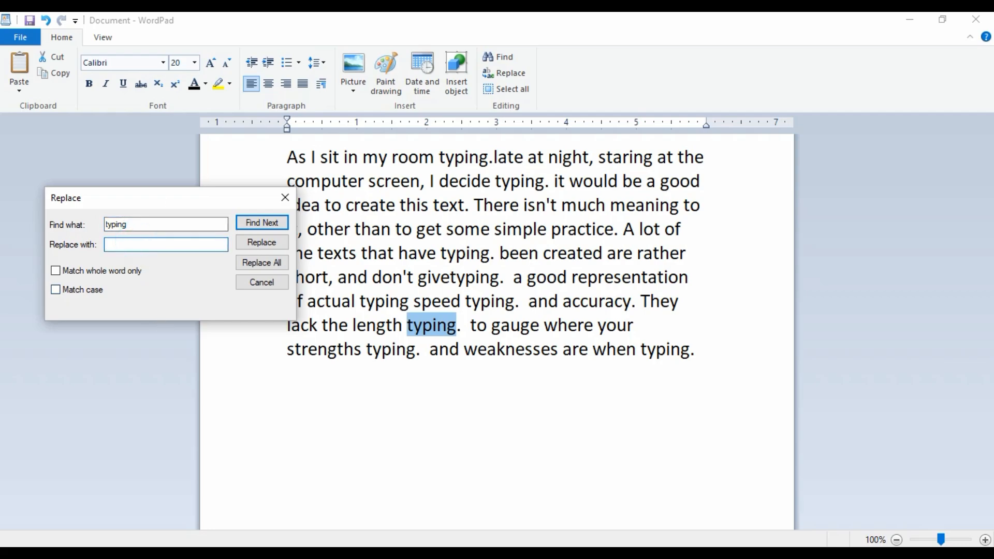
type("iting")
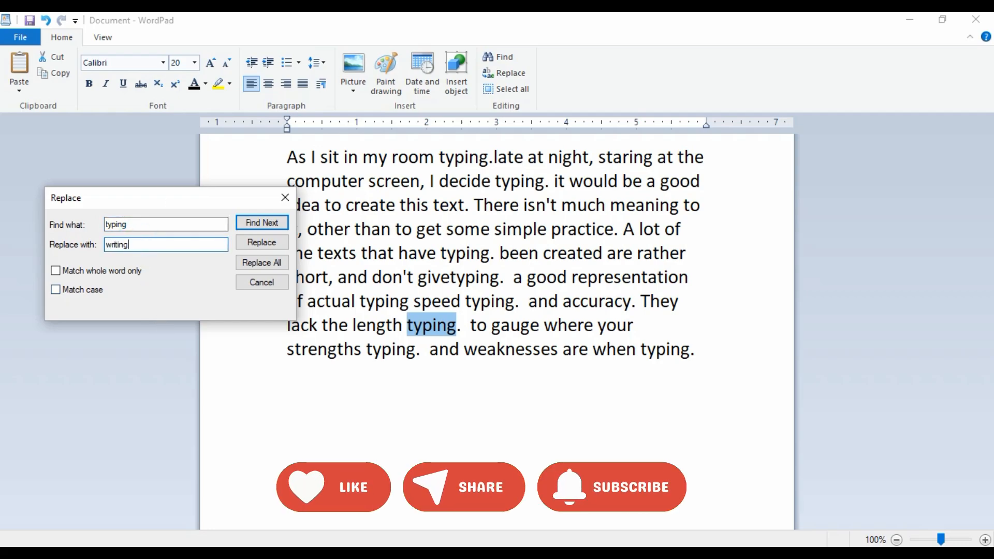
left_click(264, 264)
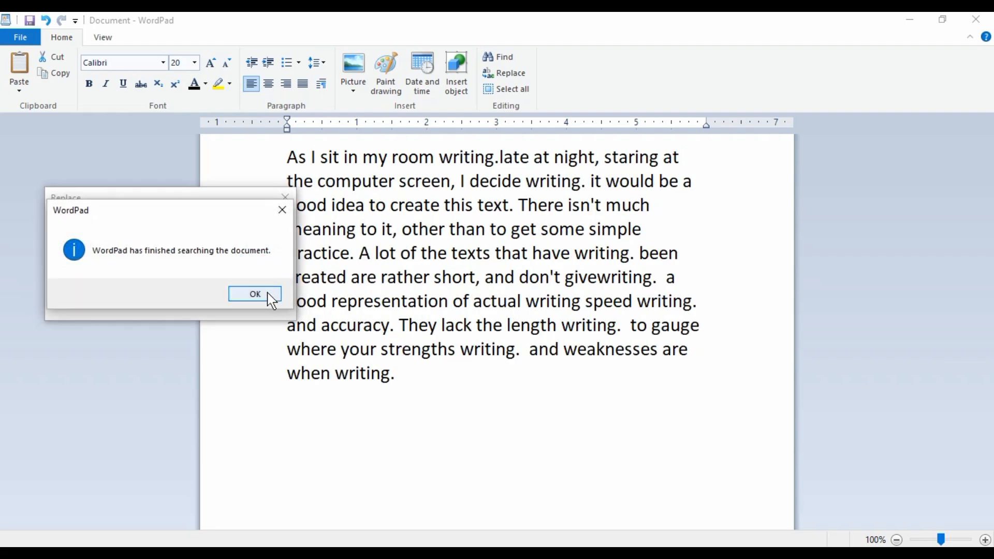
left_click(262, 292)
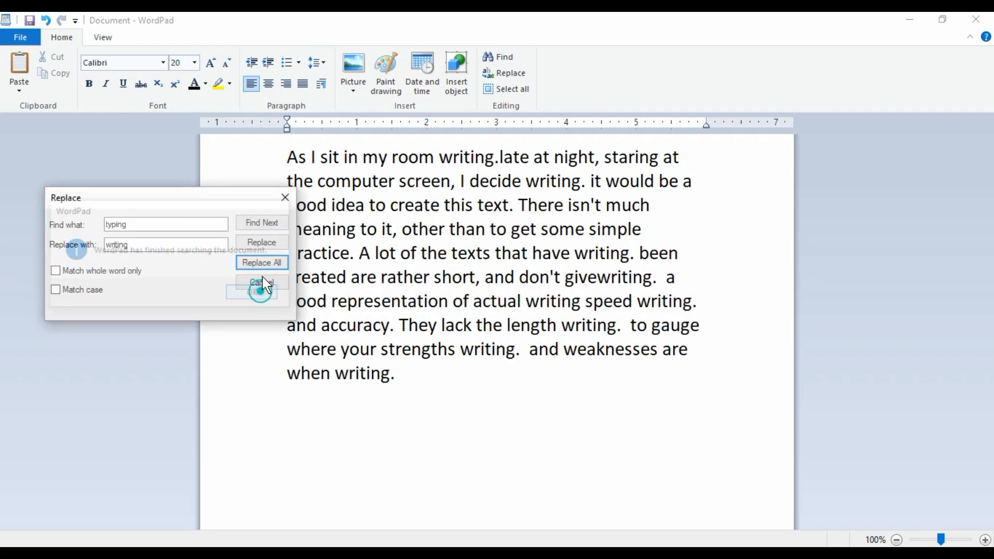
left_click(285, 197)
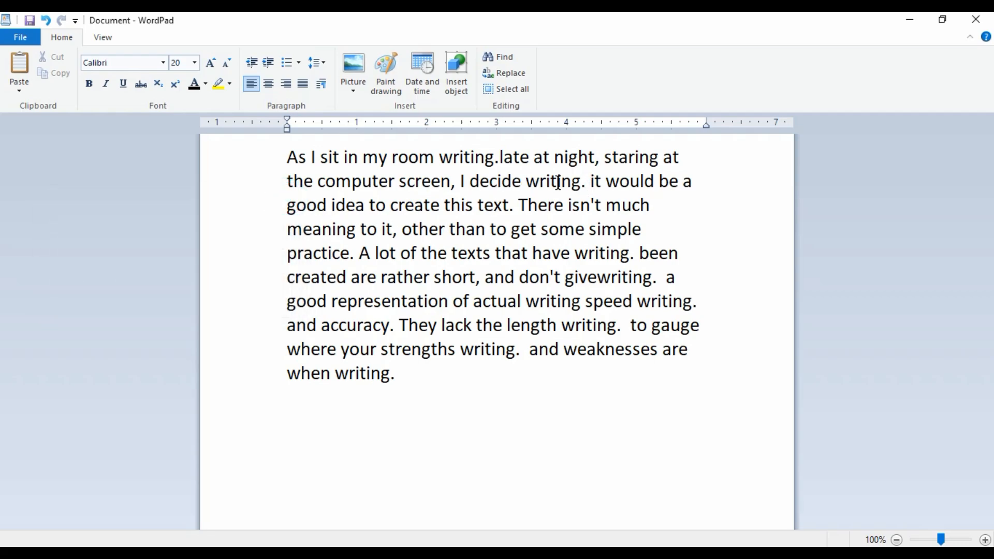
- Search the document again for the word "typing", running the search twice and dismissing each notice
left_click(499, 57)
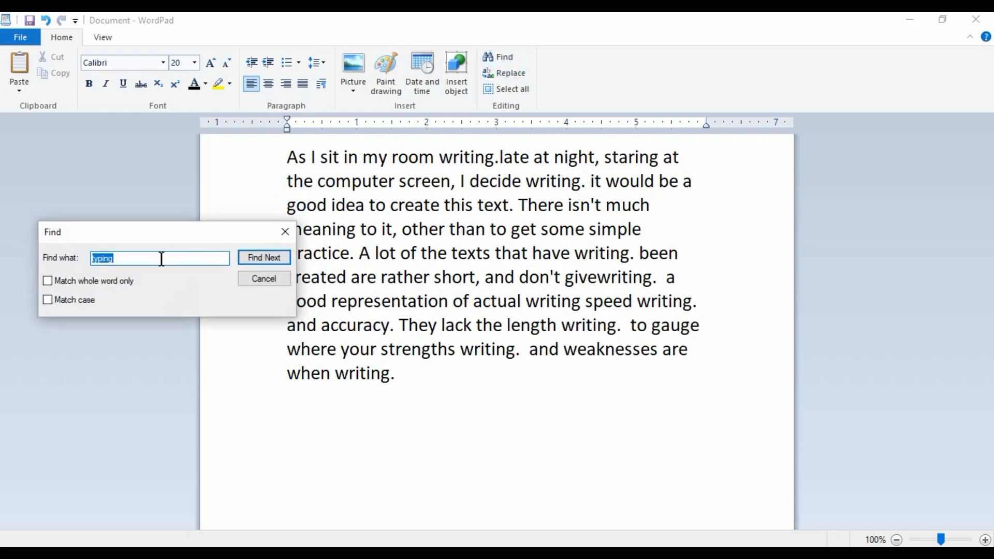
left_click(268, 261)
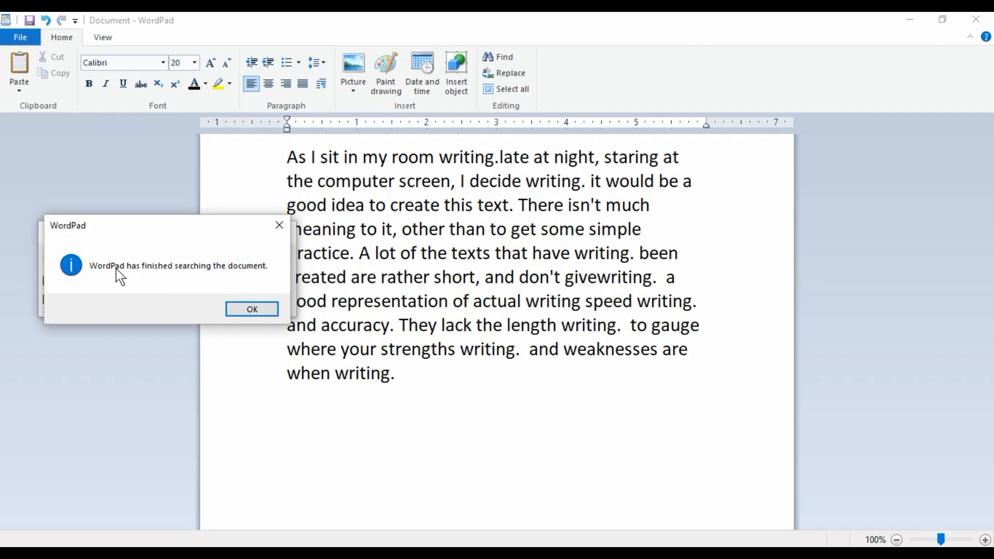
left_click(251, 310)
left_click(257, 264)
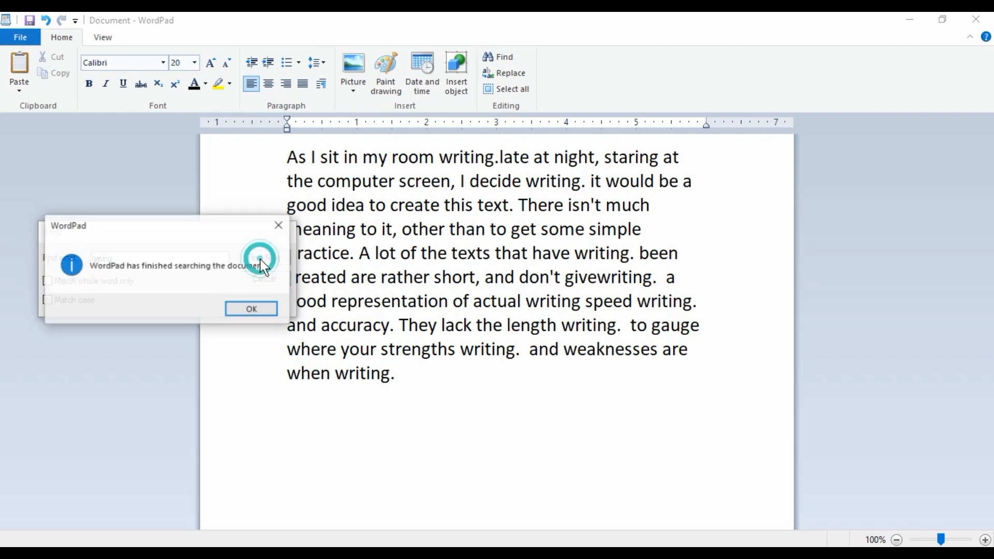
left_click(279, 228)
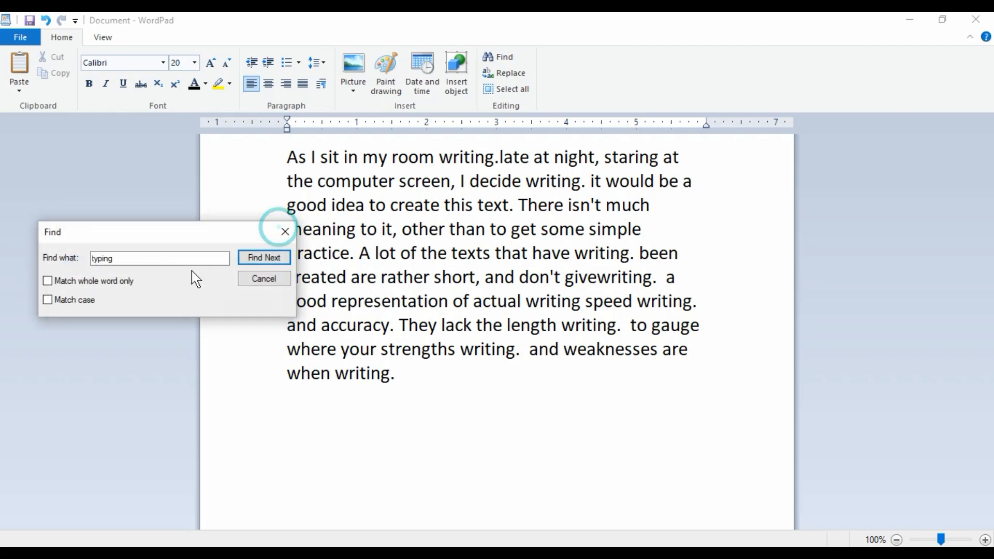
- Search for the word "writing", stepping through its occurrences until the search ends, and close the Find dialog
double_click(136, 259)
type("wri")
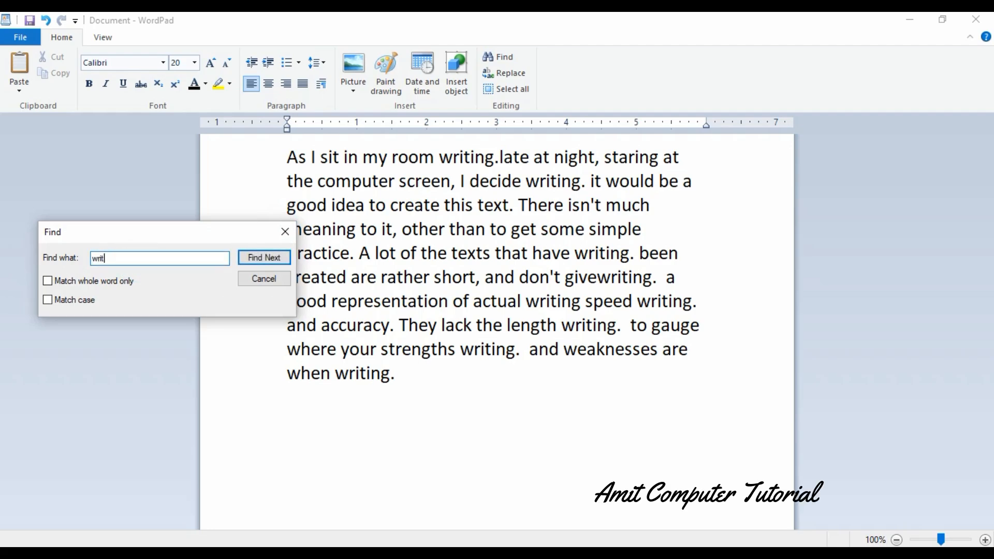
key("Return")
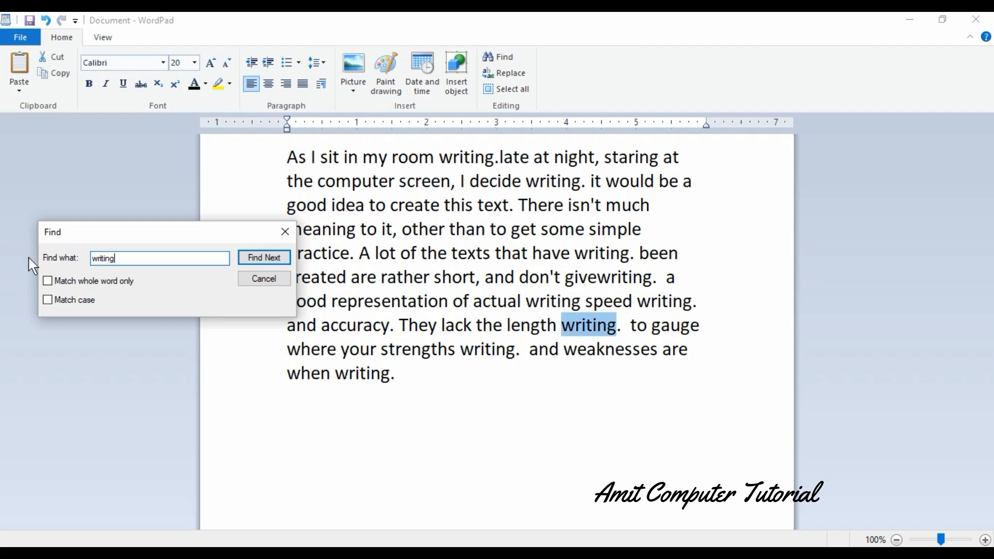
left_click(273, 258)
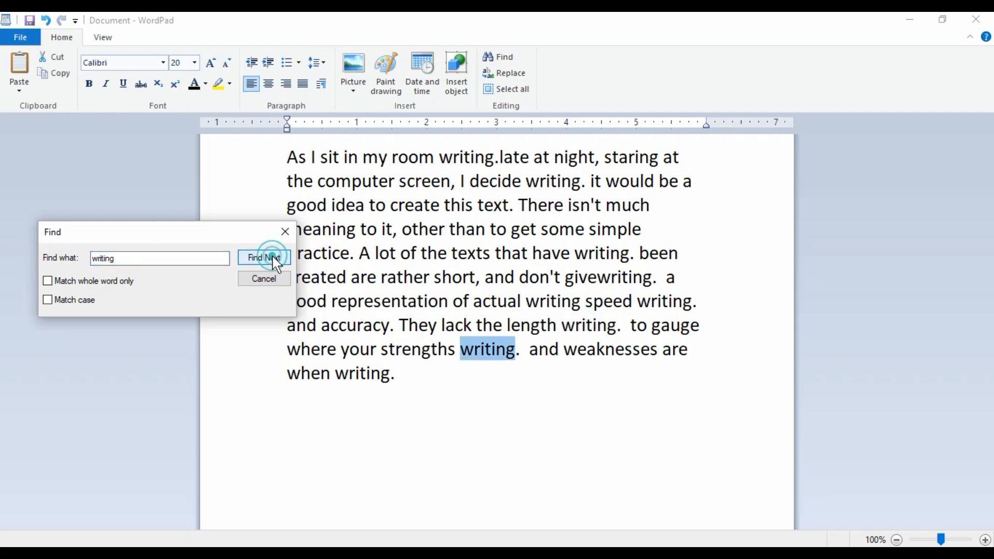
left_click(275, 259)
left_click(276, 259)
left_click(276, 259)
left_click(279, 259)
left_click(280, 261)
left_click(277, 259)
left_click(278, 259)
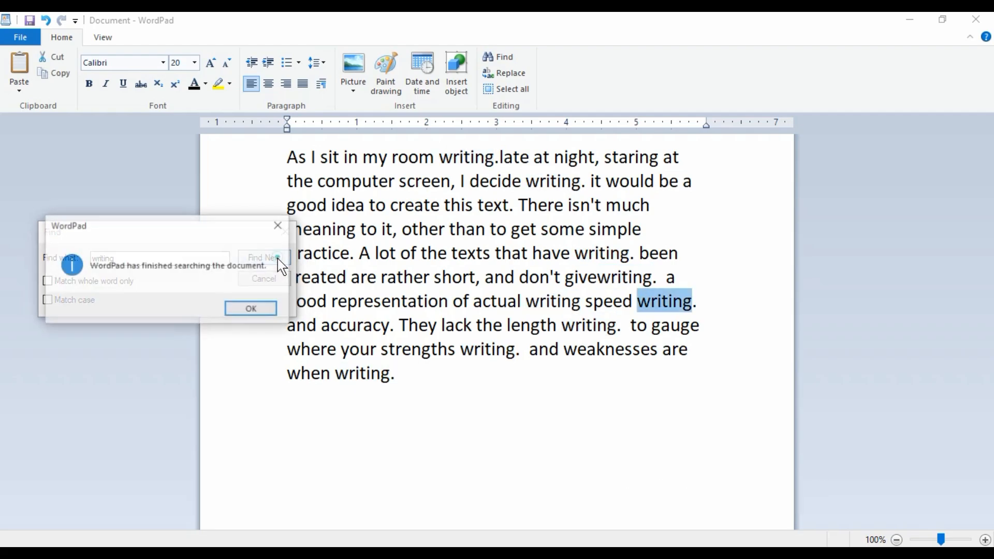
left_click(252, 309)
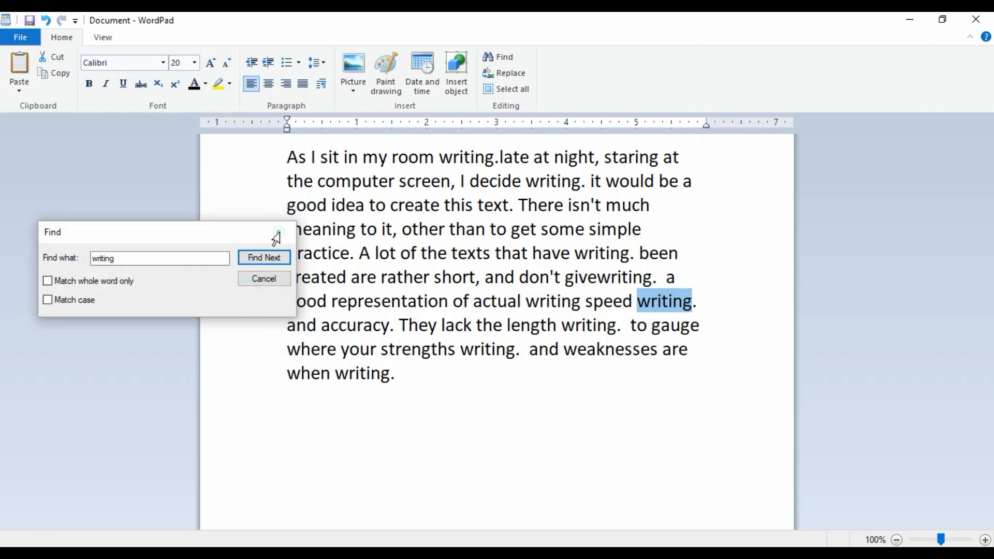
left_click(284, 231)
- Select all the text in the document, and clear the selection by placing the cursor after the last word
left_click(512, 89)
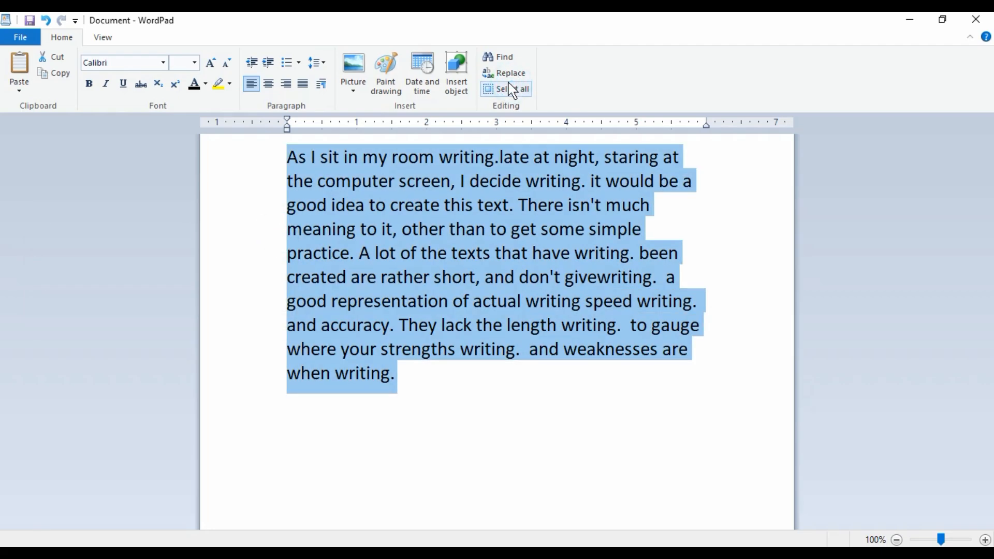
left_click(511, 91)
left_click(217, 280)
double_click(217, 299)
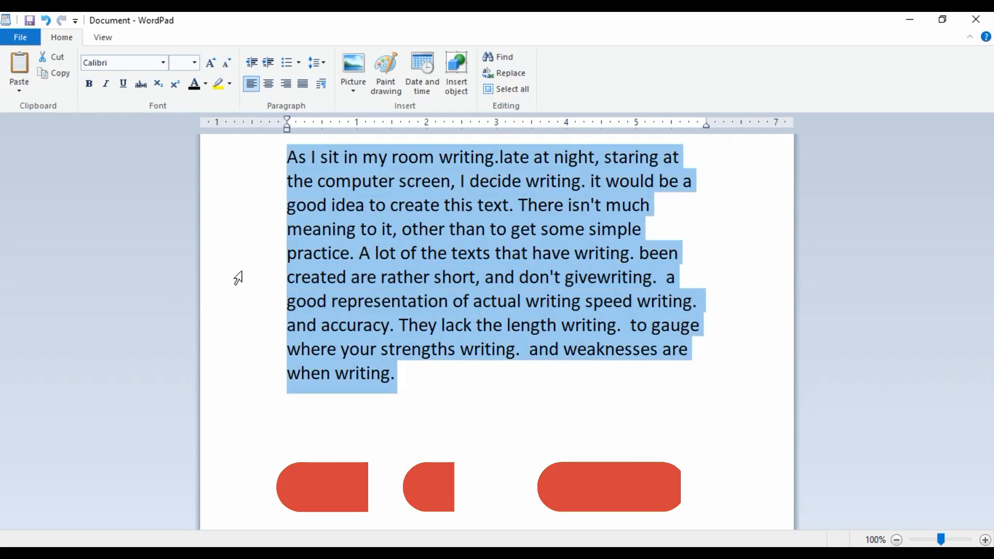
left_click(242, 270)
left_click(402, 383)
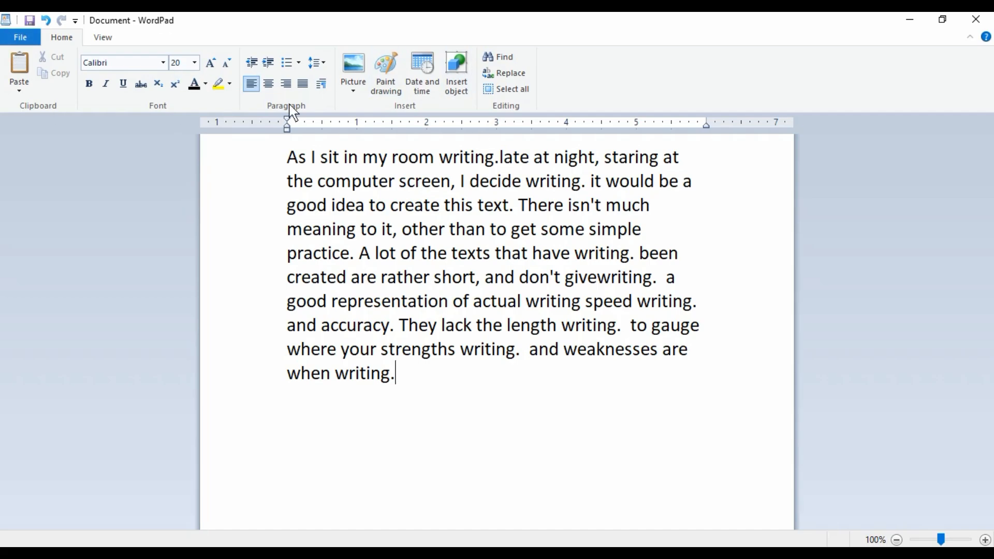
- Enlarge the document view by five zoom levels
left_click(104, 38)
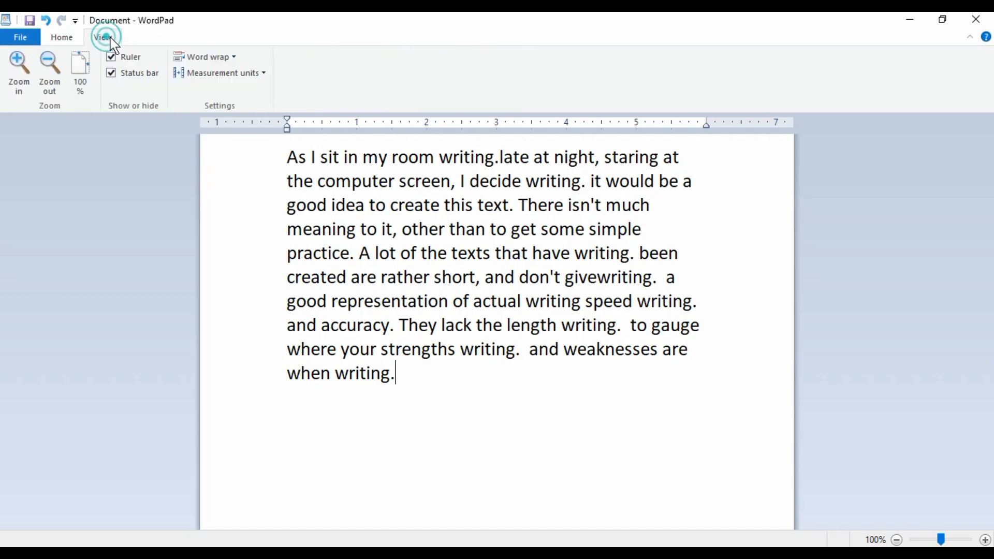
left_click(18, 61)
left_click(17, 61)
left_click(18, 61)
left_click(18, 61)
left_click(17, 58)
- Zoom the page out to about 53% and reset the zoom to 100%
left_click(49, 61)
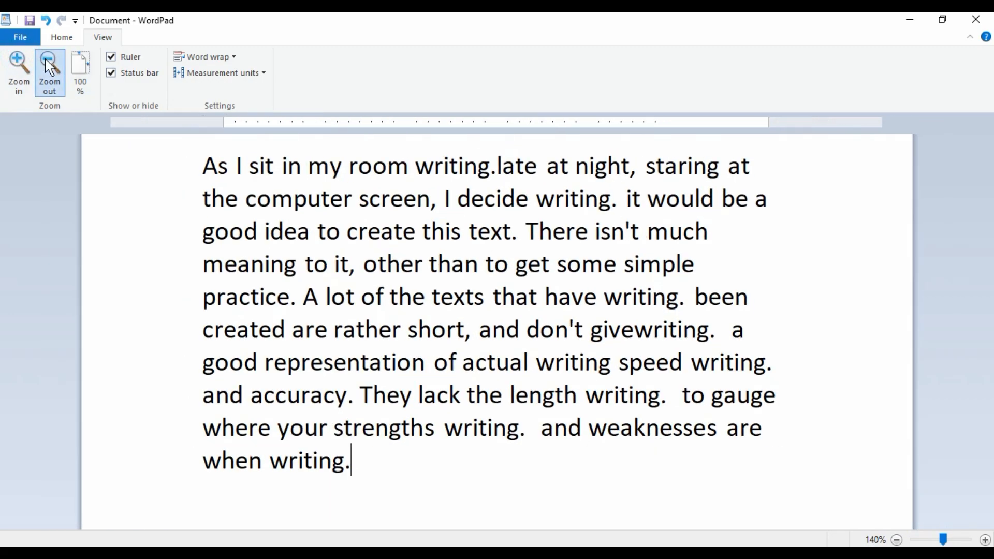
left_click(48, 61)
left_click(49, 61)
left_click(48, 61)
left_click(48, 61)
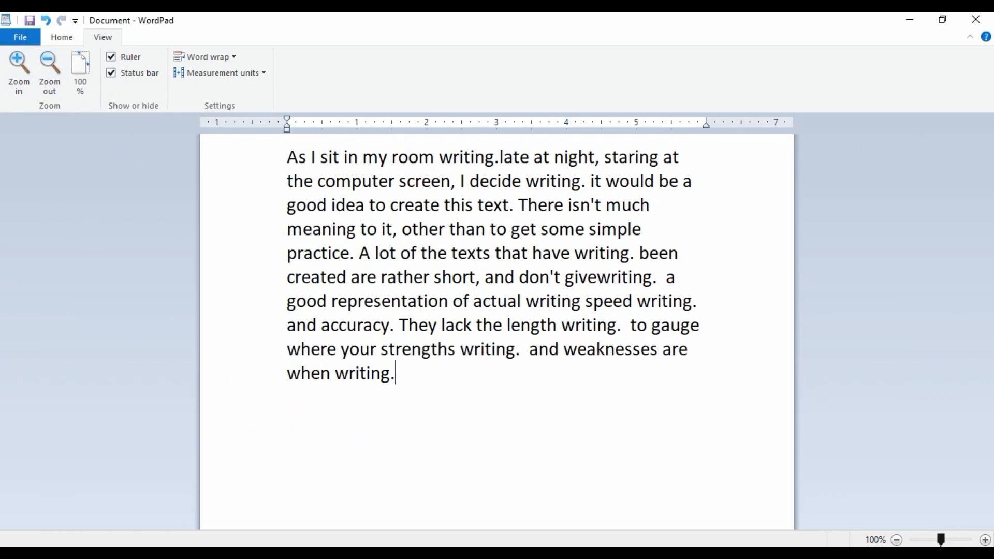
mouse_move(941, 541)
left_mouse_down()
mouse_move(955, 541)
mouse_move(932, 541)
mouse_move(955, 541)
mouse_move(927, 542)
left_mouse_up()
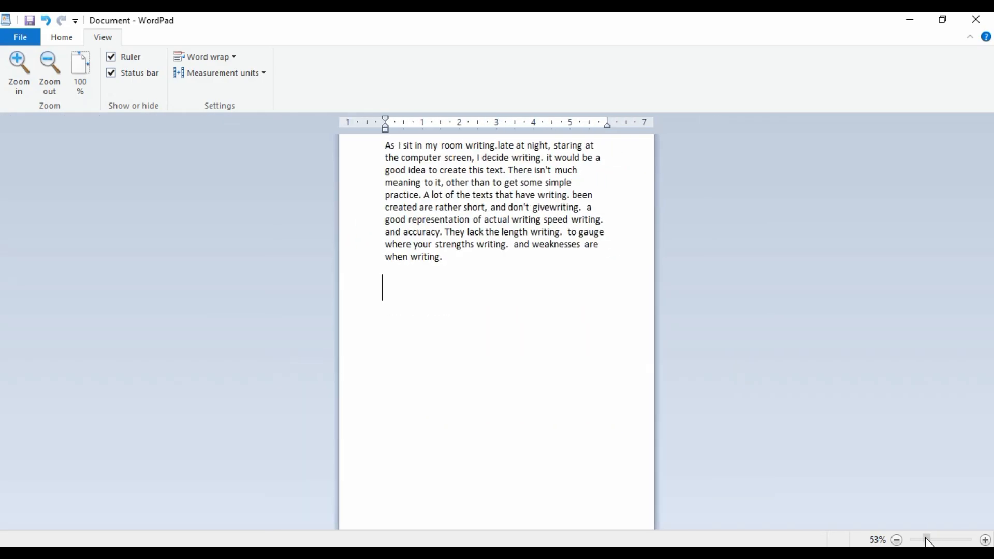
left_click(80, 83)
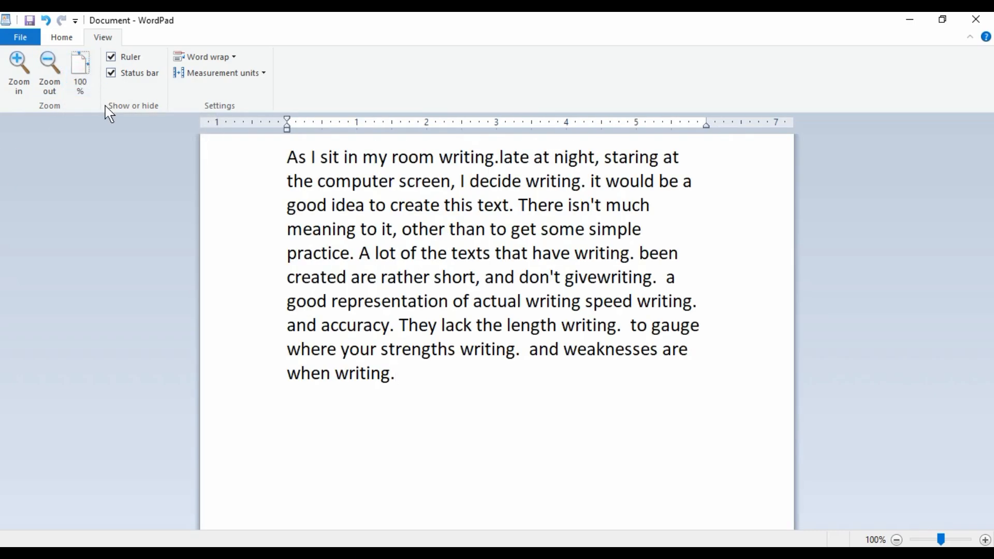
- Hide the ruler and show it again, two times in a row
left_click(110, 58)
left_click(111, 58)
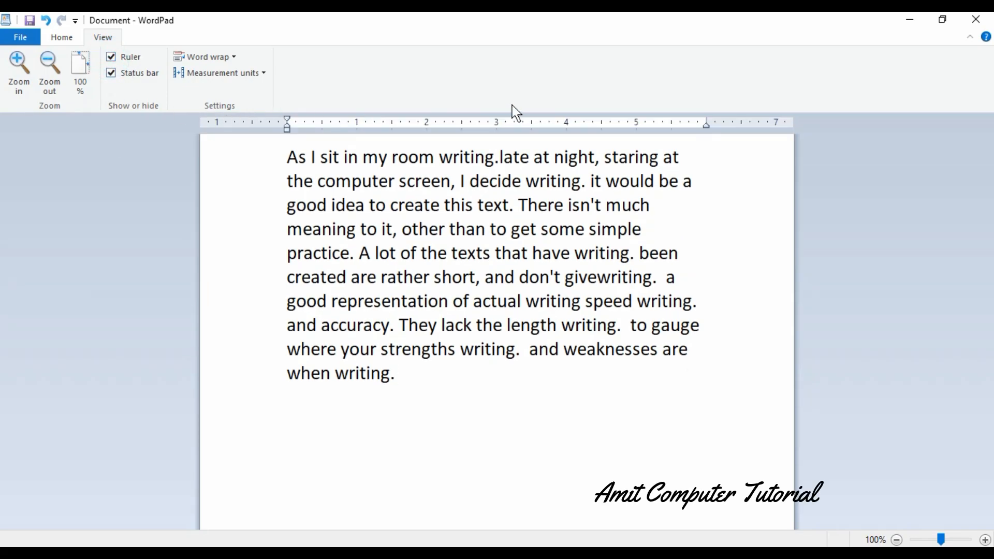
left_click(112, 58)
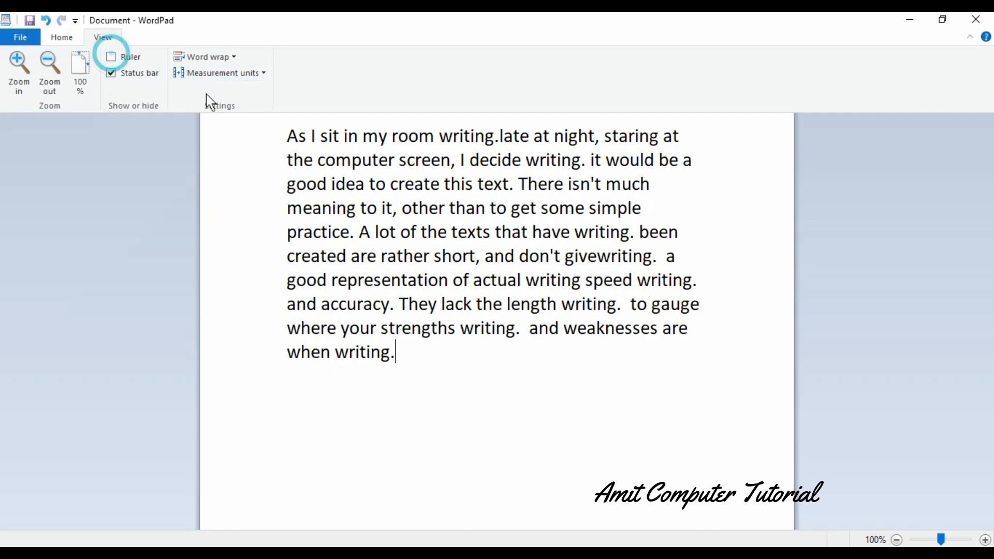
left_click(112, 58)
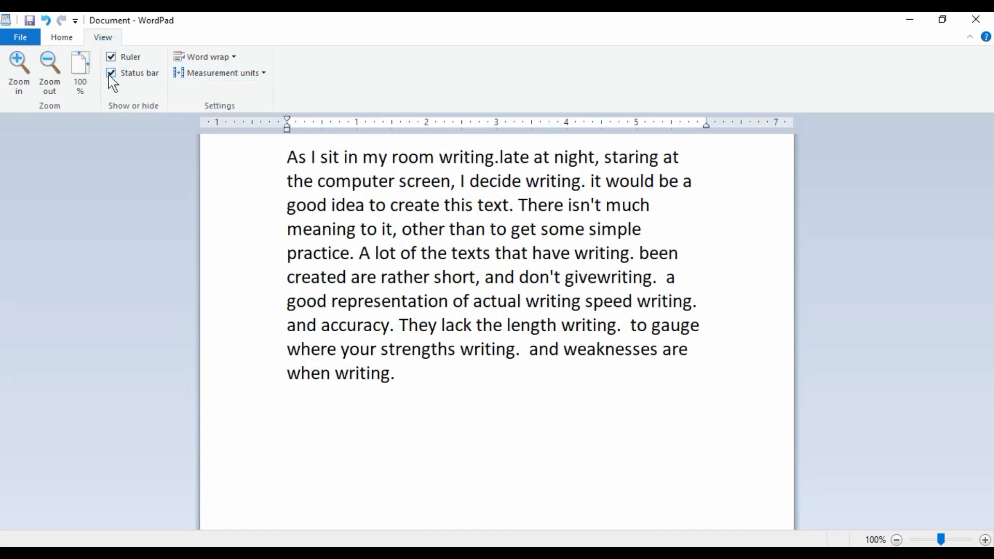
- Hide the status bar and show it again, three times in a row
left_click(110, 73)
left_click(111, 72)
left_click(111, 73)
left_click(111, 73)
left_click(111, 73)
left_click(110, 73)
- Switch the word wrap setting to No wrap, to Wrap to window, and back to Wrap to ruler
left_click(211, 55)
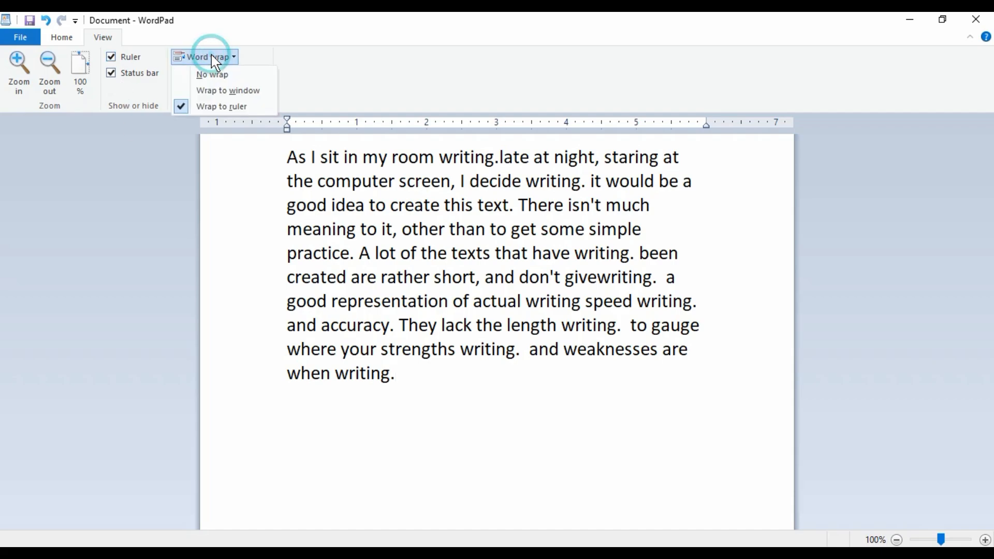
left_click(194, 75)
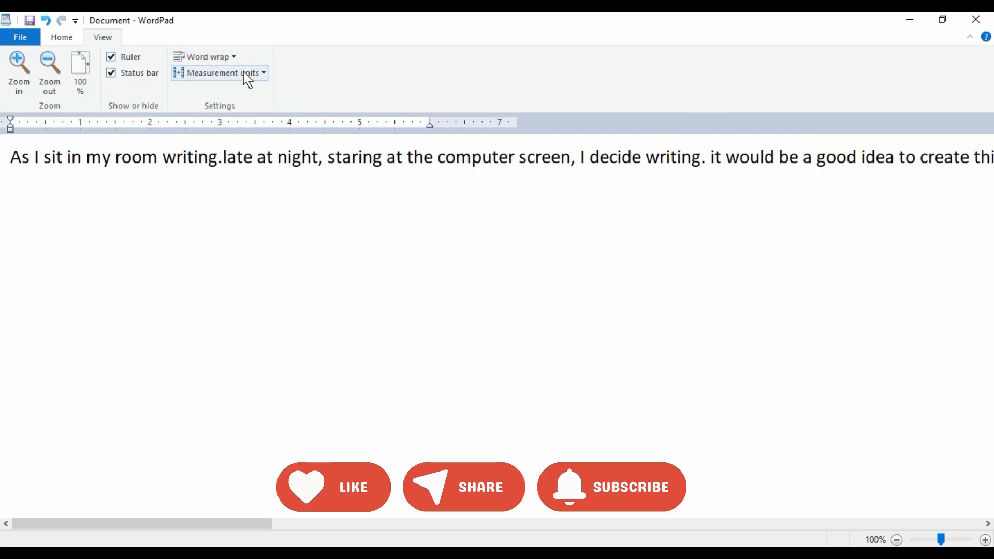
left_click(230, 57)
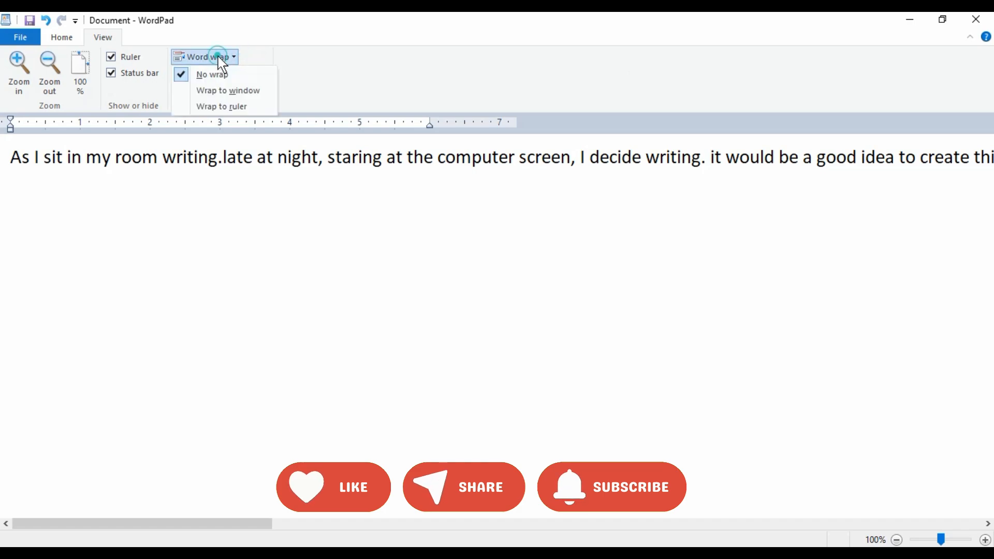
left_click(219, 90)
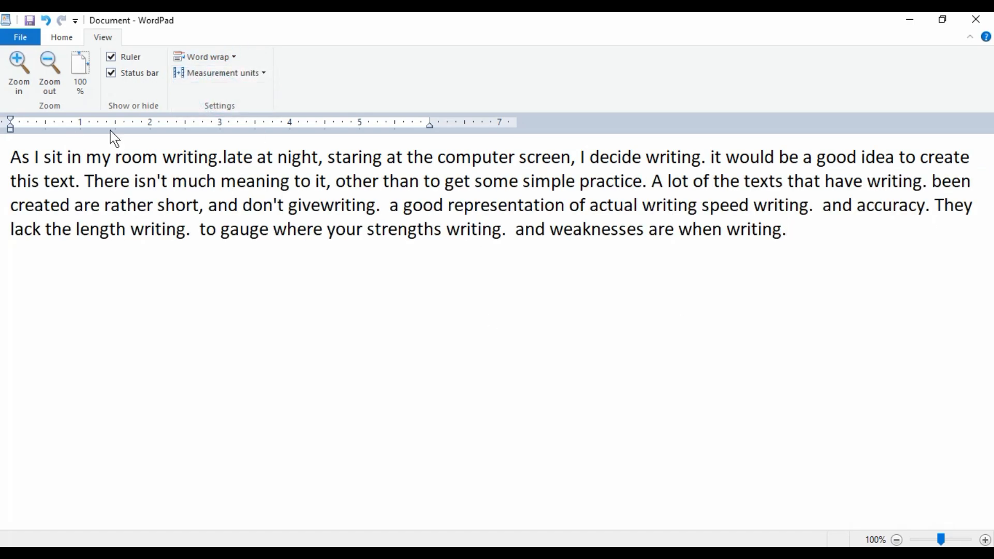
left_click(236, 56)
left_click(222, 107)
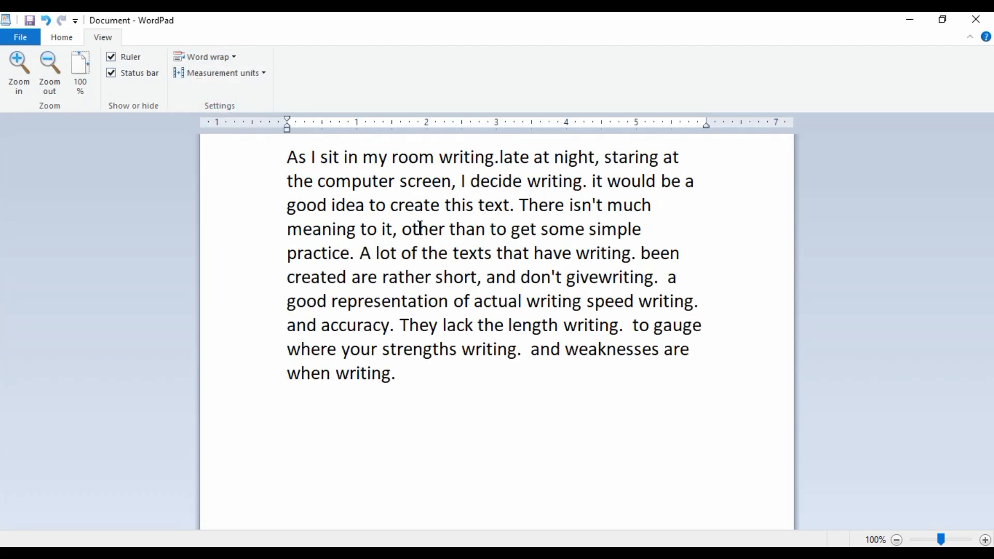
- Switch the ruler's measurement units through Centimeters, Points and Picas, and set them back to Inches
left_click(261, 74)
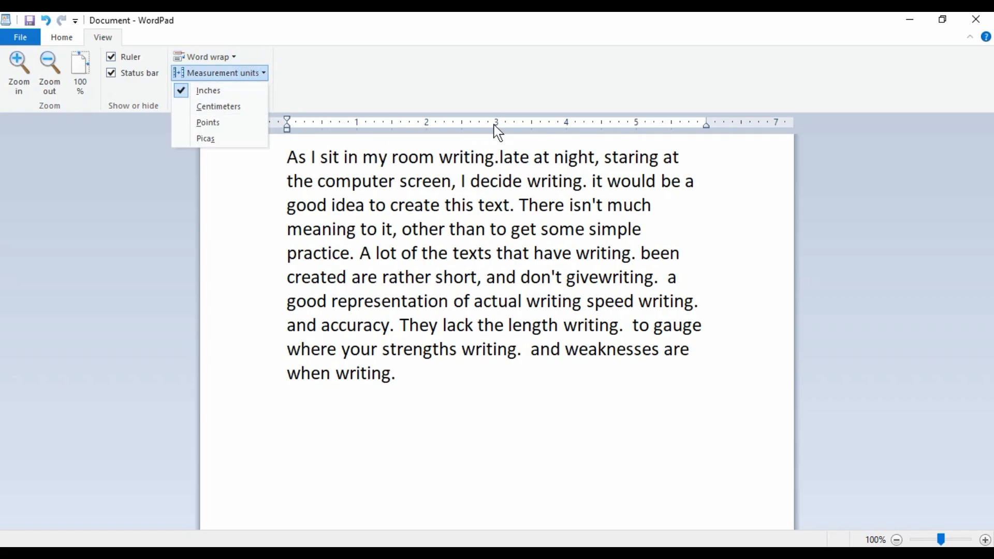
left_click(231, 110)
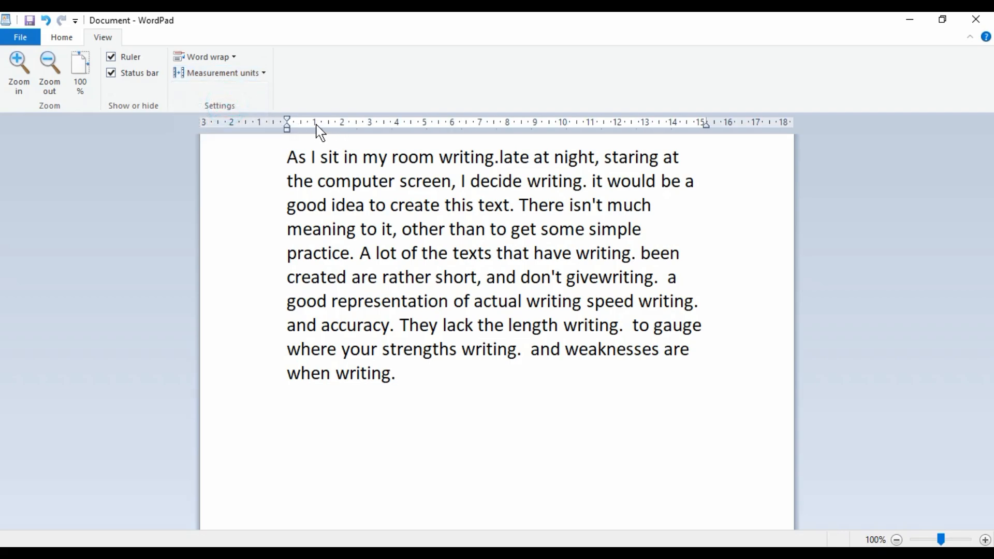
left_click(240, 73)
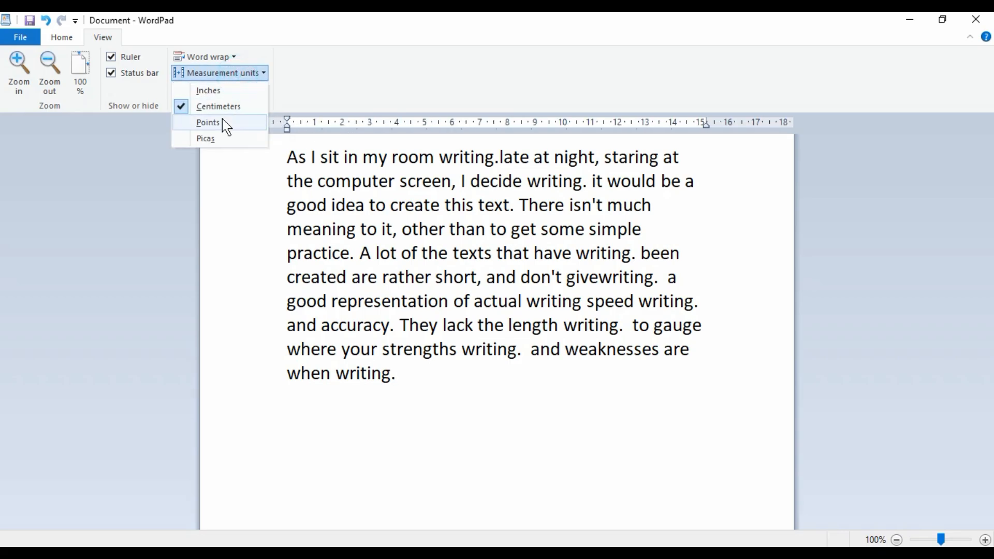
left_click(222, 121)
left_click(217, 72)
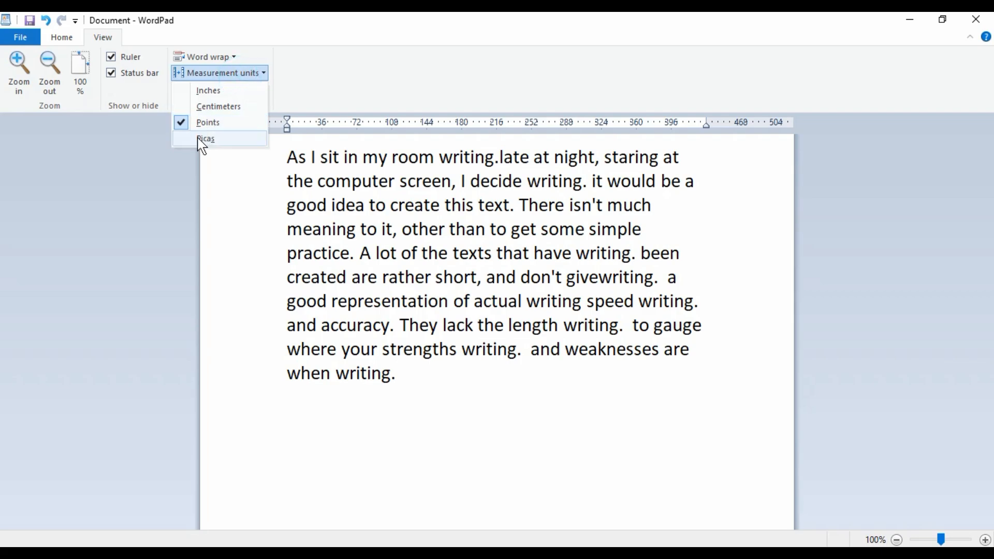
left_click(203, 139)
left_click(248, 74)
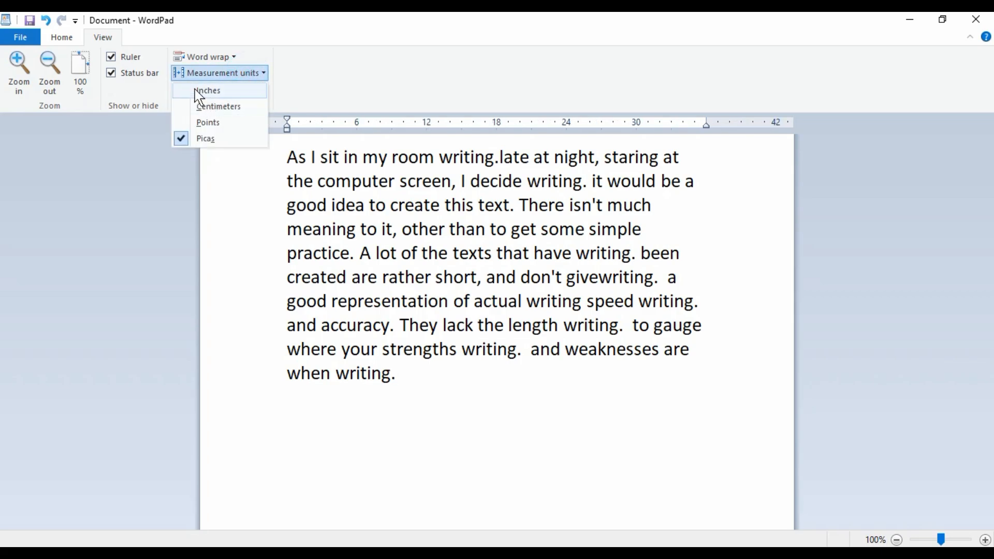
left_click(193, 91)
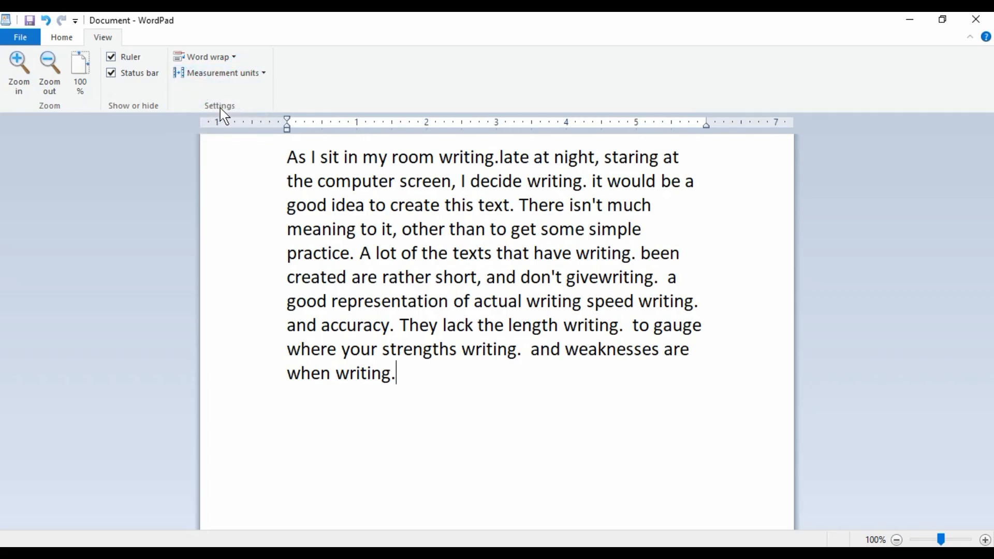
left_click(61, 37)
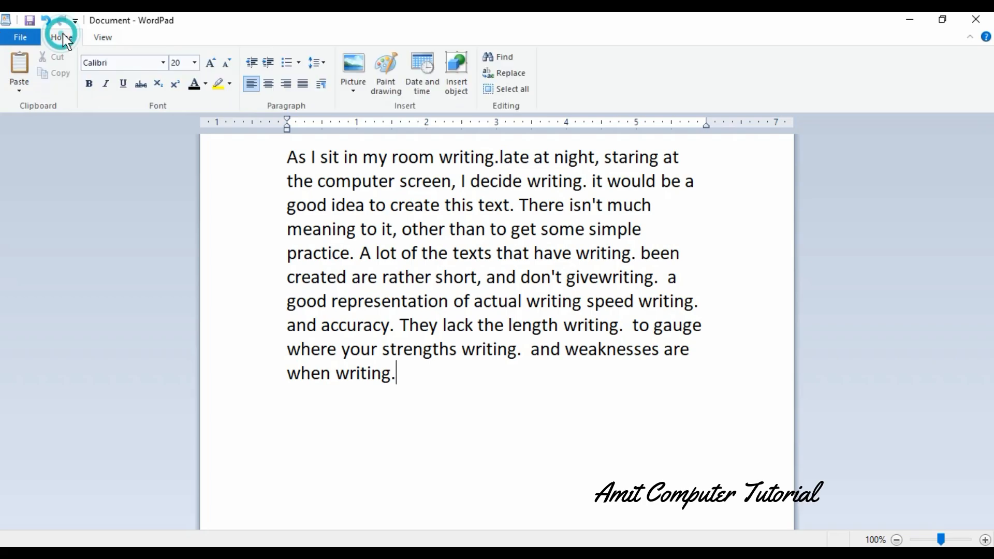